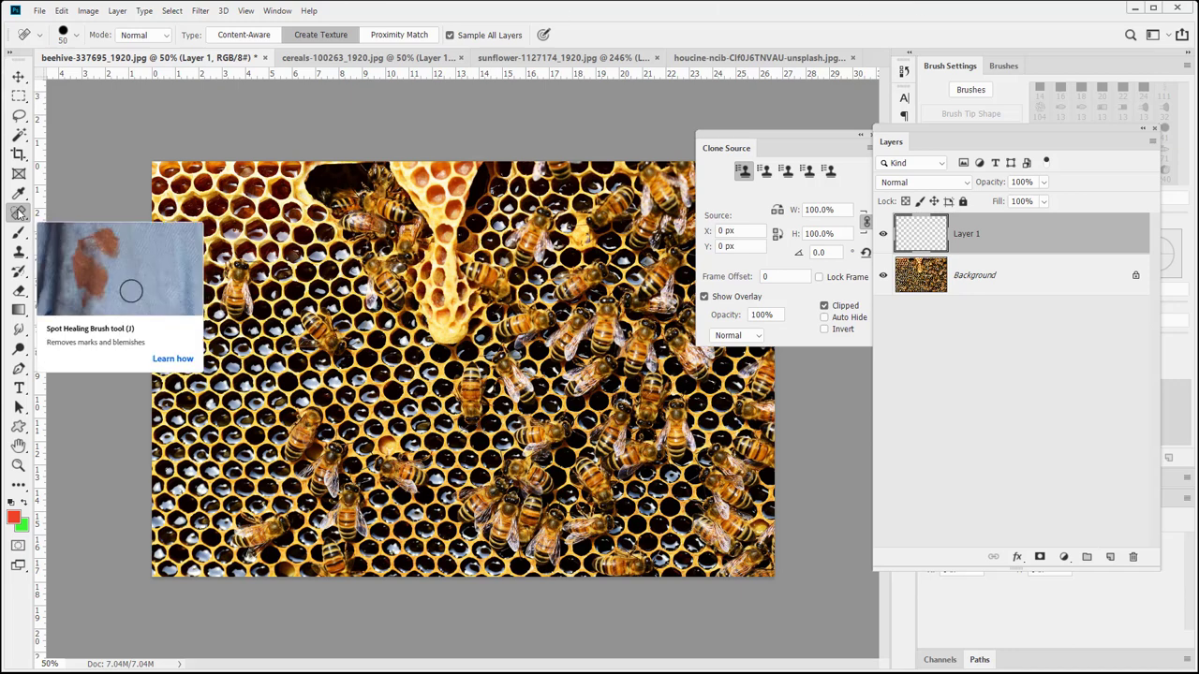
# Step: Check the healing tools and blend modes, keeping the Spot Healing Brush on Normal mode
pyautogui.click(19, 214)
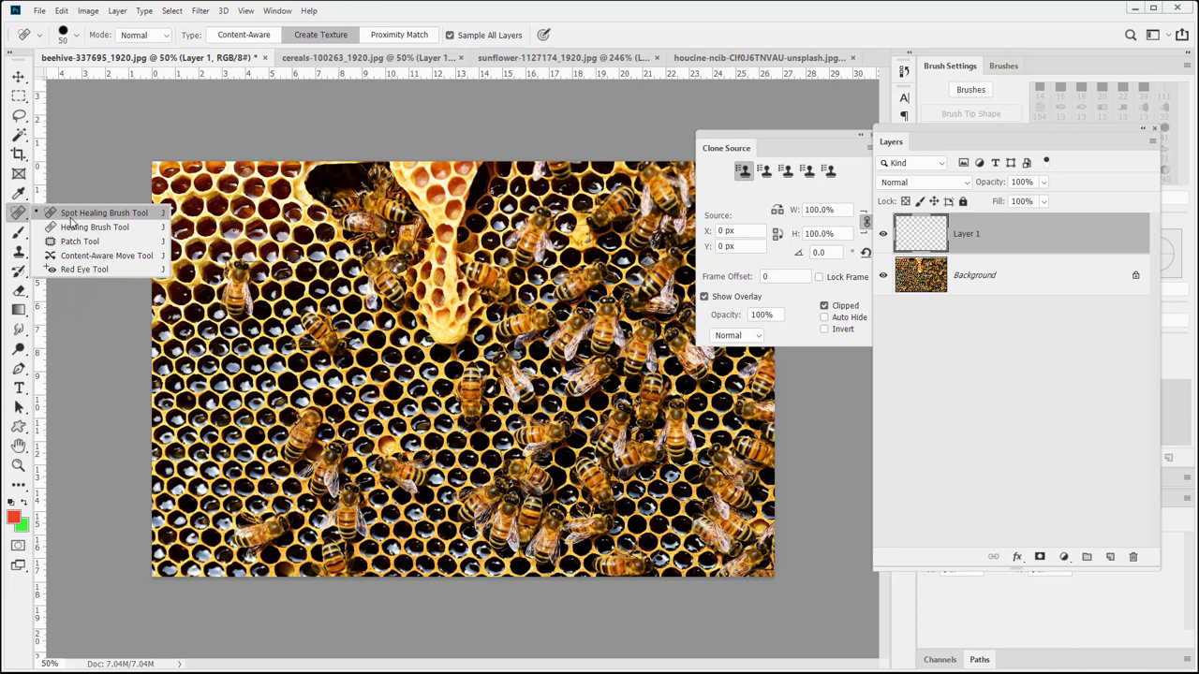
pyautogui.click(71, 219)
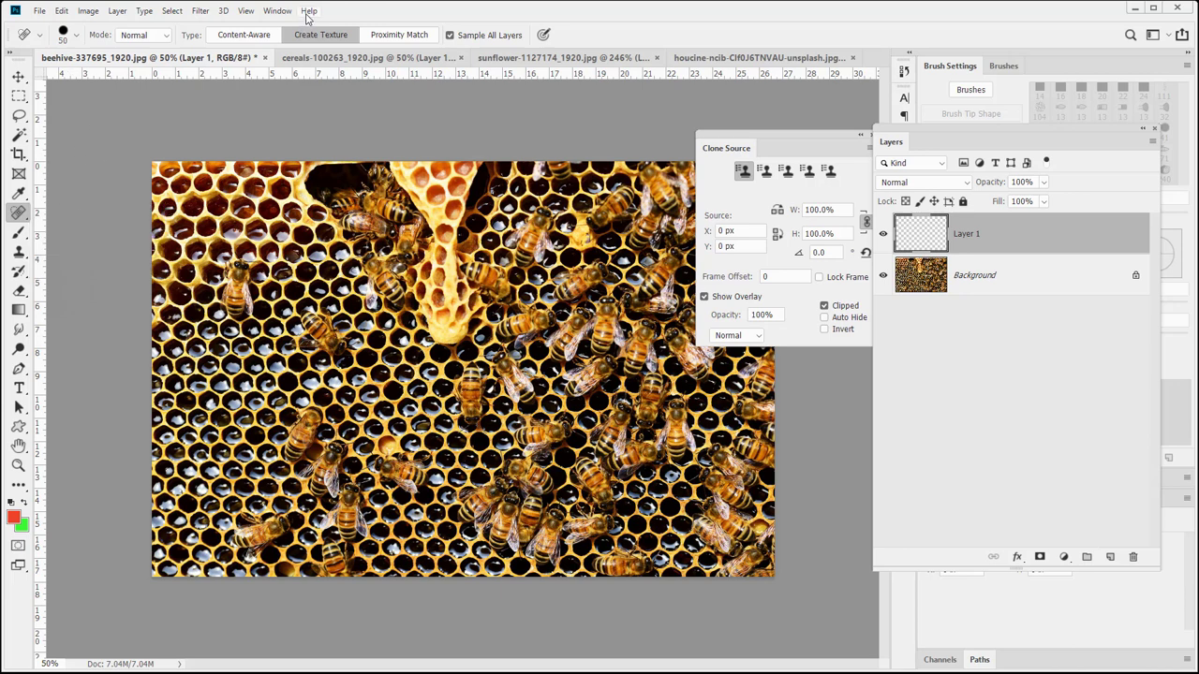
pyautogui.click(145, 36)
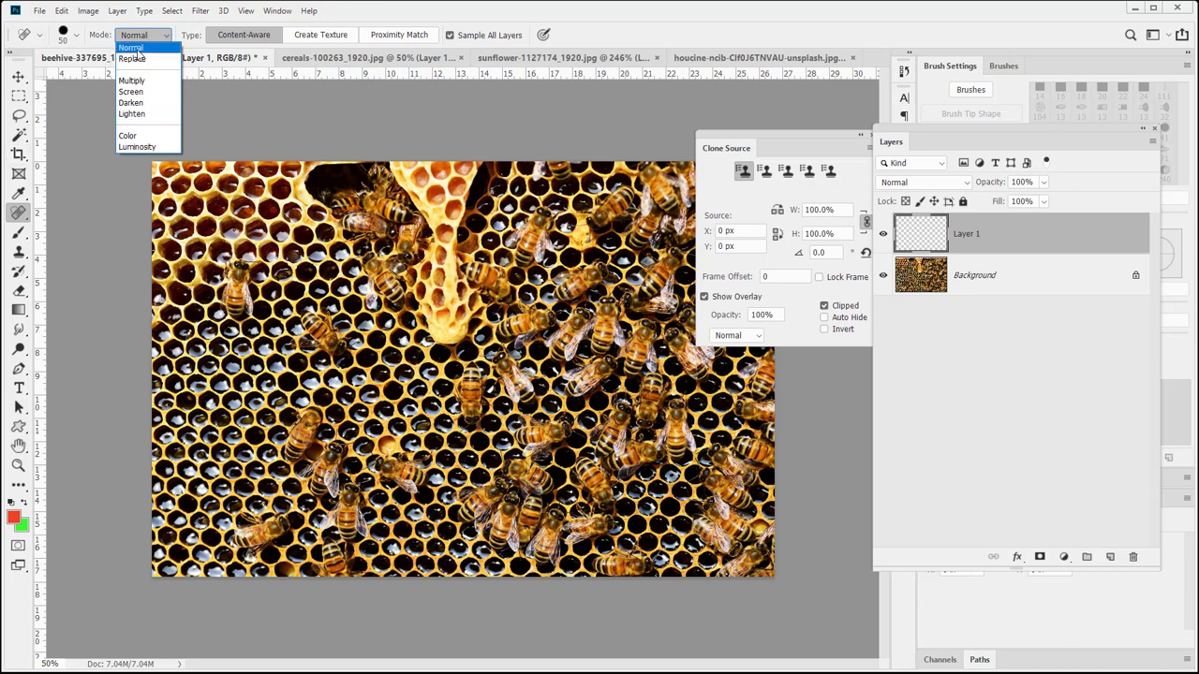
pyautogui.click(356, 10)
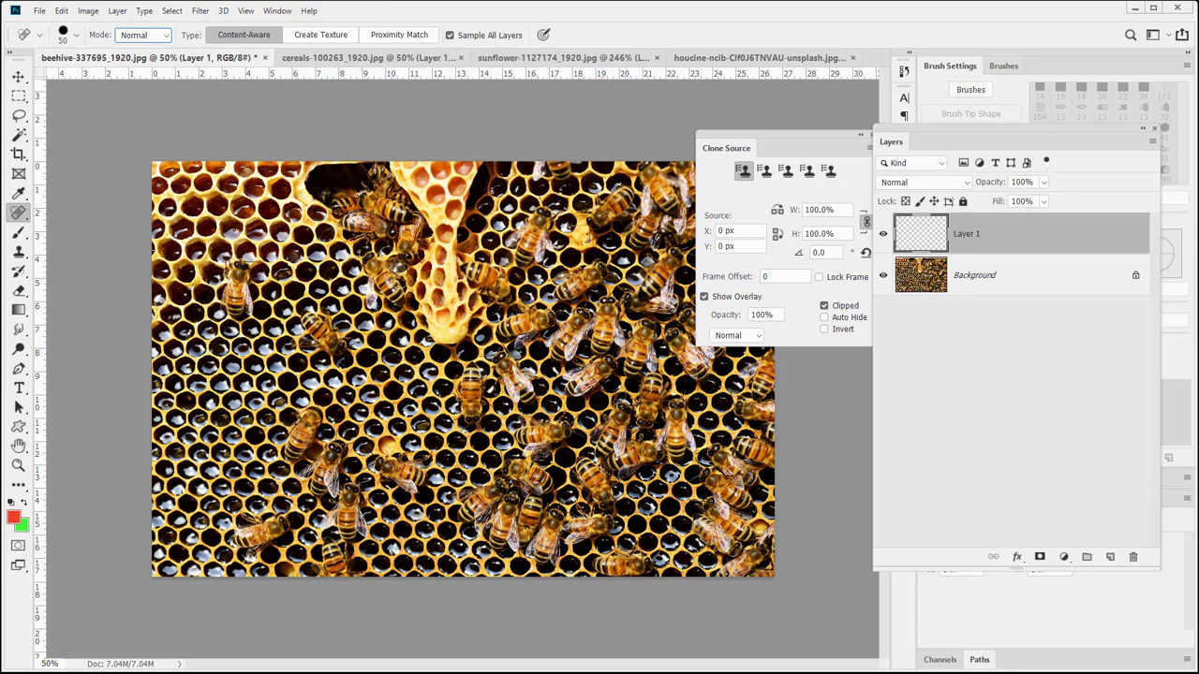
# Step: Duplicate Background and remove a lassoed bee on the copy with a Content-Aware fill
pyautogui.click(19, 115)
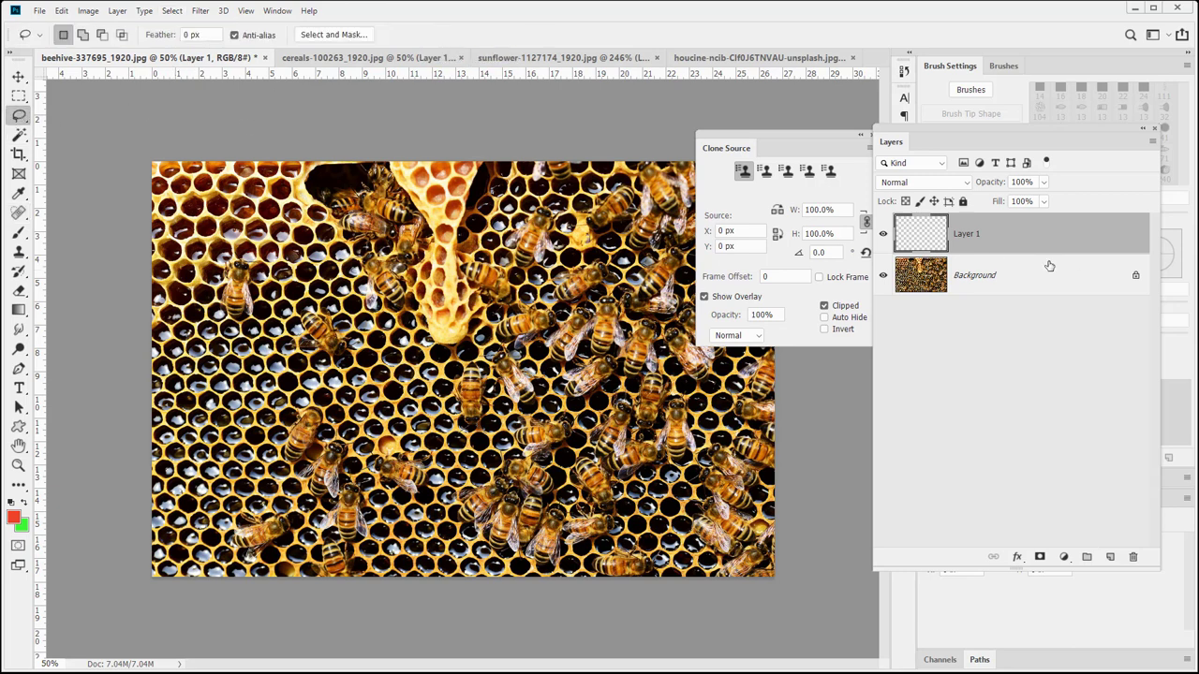
pyautogui.moveTo(964, 280); pyautogui.dragTo(1110, 557)
pyautogui.moveTo(401, 339)
pyautogui.mouseDown()
pyautogui.moveTo(337, 386)
pyautogui.moveTo(298, 352)
pyautogui.moveTo(248, 258)
pyautogui.moveTo(263, 335)
pyautogui.moveTo(217, 332)
pyautogui.moveTo(222, 242)
pyautogui.moveTo(266, 244)
pyautogui.mouseUp()
pyautogui.click(61, 11)
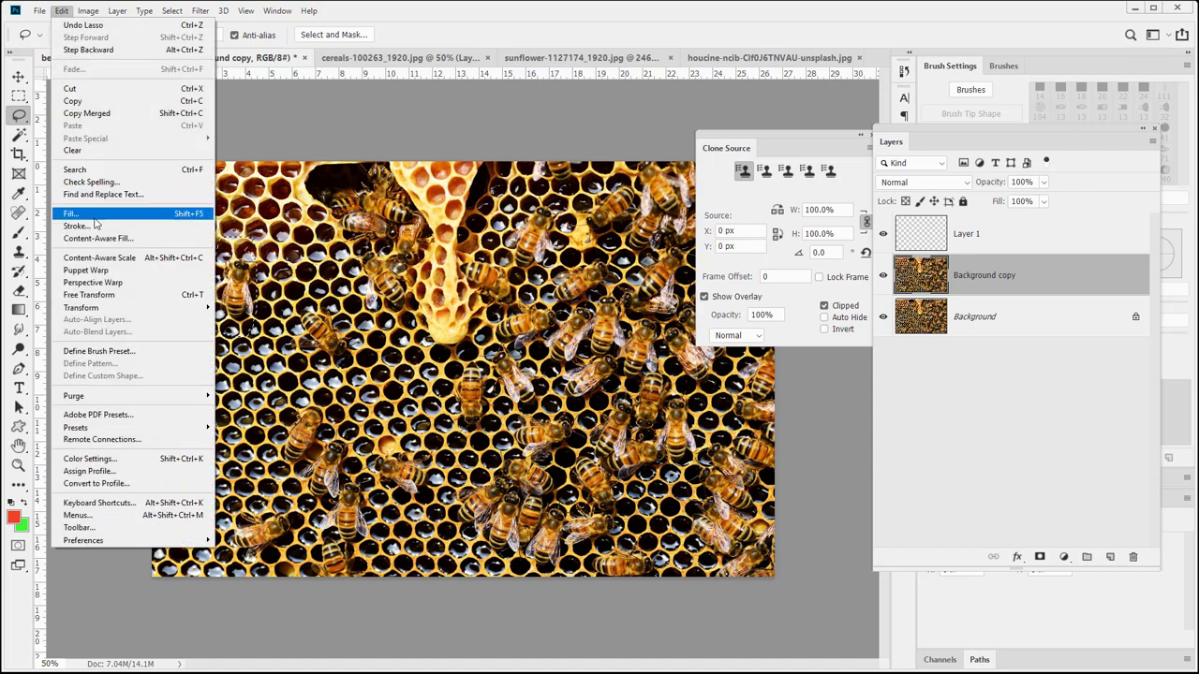
pyautogui.click(178, 212)
pyautogui.click(630, 184)
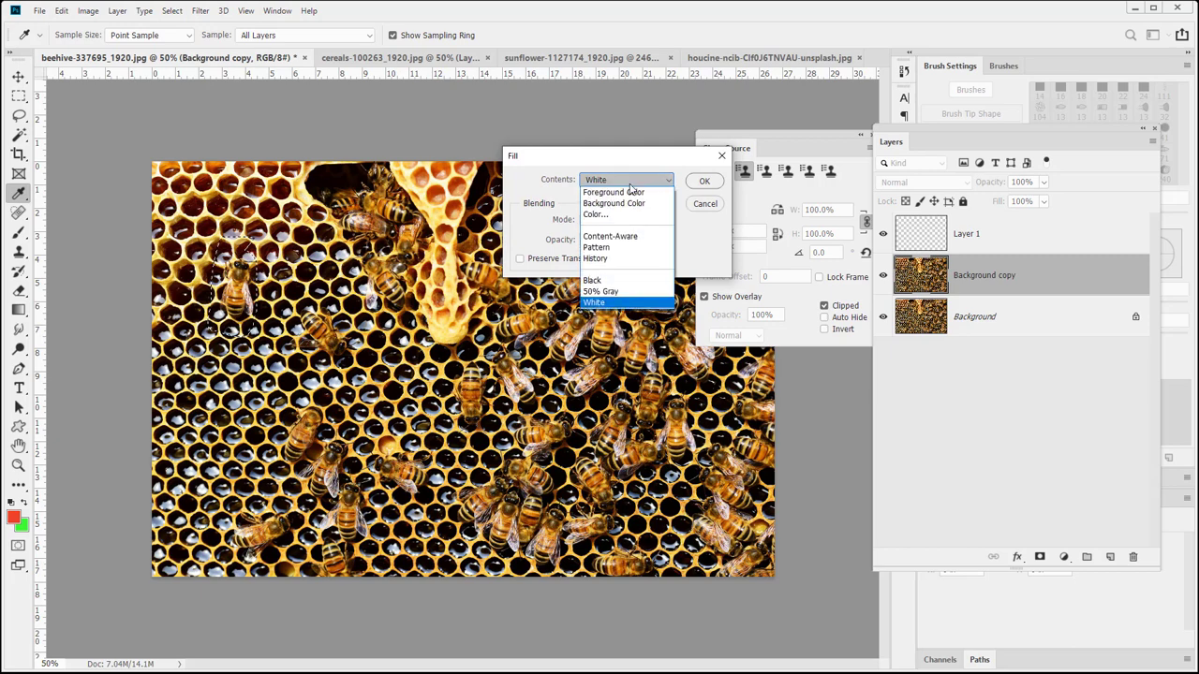
pyautogui.click(632, 237)
pyautogui.click(705, 180)
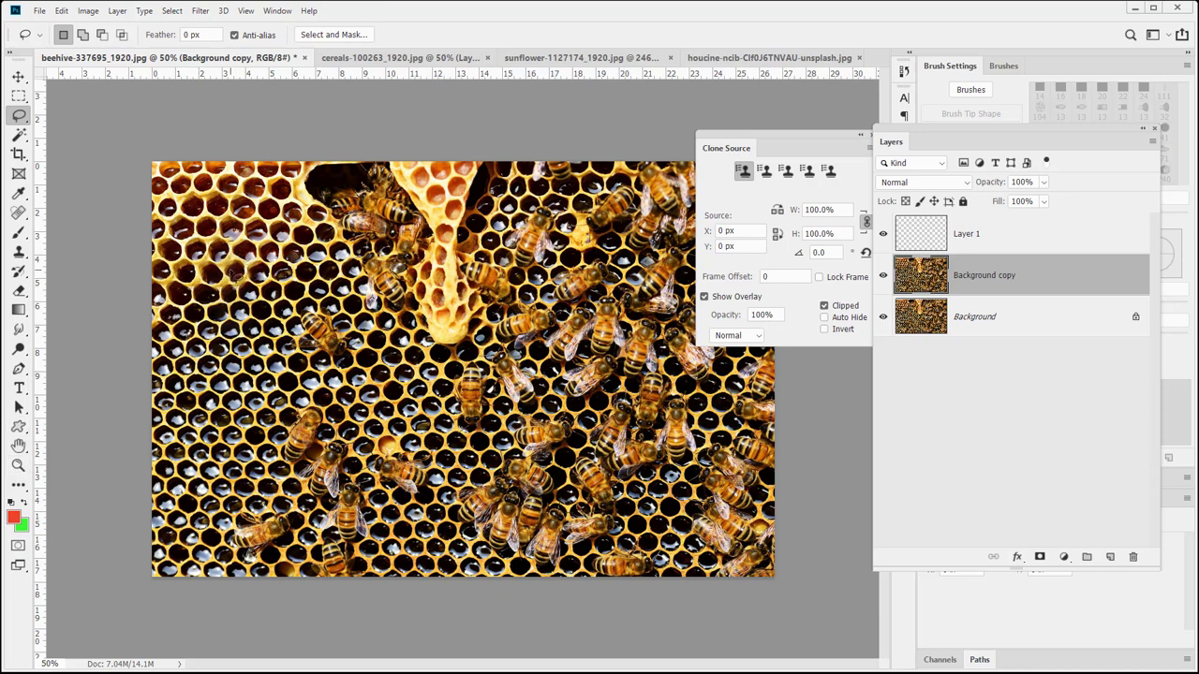
# Step: Compare by toggling the Background copy's visibility, and move Layer 1 below it
pyautogui.click(883, 275)
pyautogui.click(883, 276)
pyautogui.click(883, 275)
pyautogui.moveTo(946, 230); pyautogui.dragTo(937, 287)
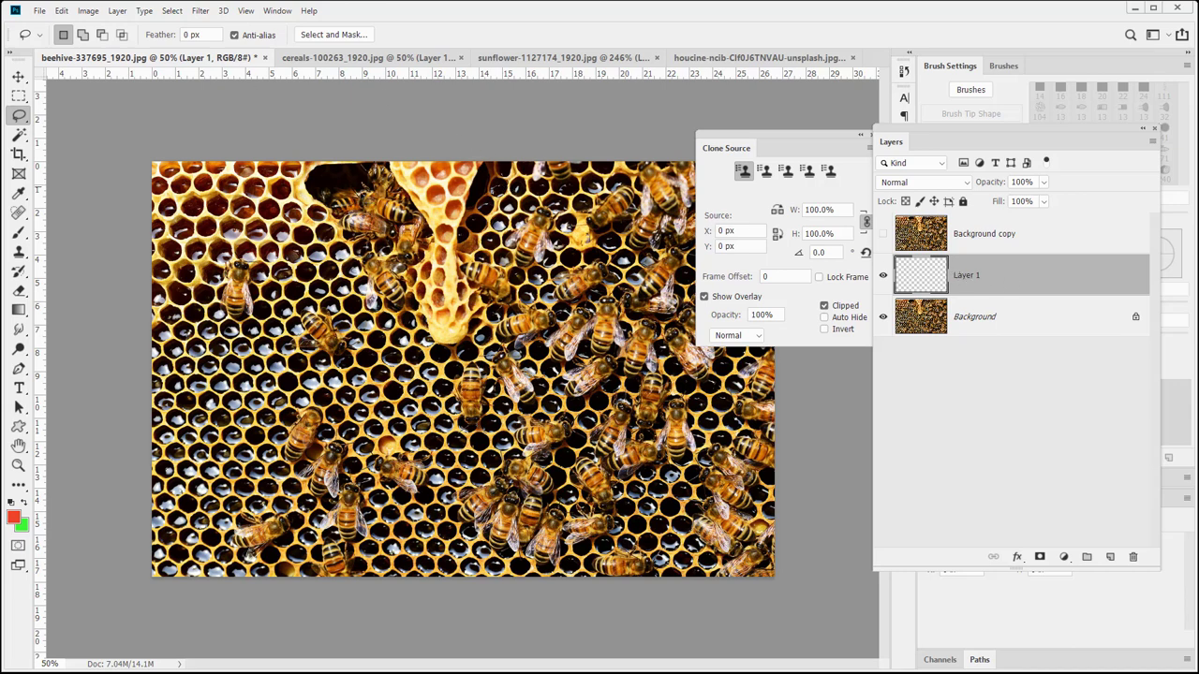
# Step: Reselect the Spot Healing Brush and rename Layer 1 to 'Spot Healing - Content Aware'
pyautogui.click(18, 213)
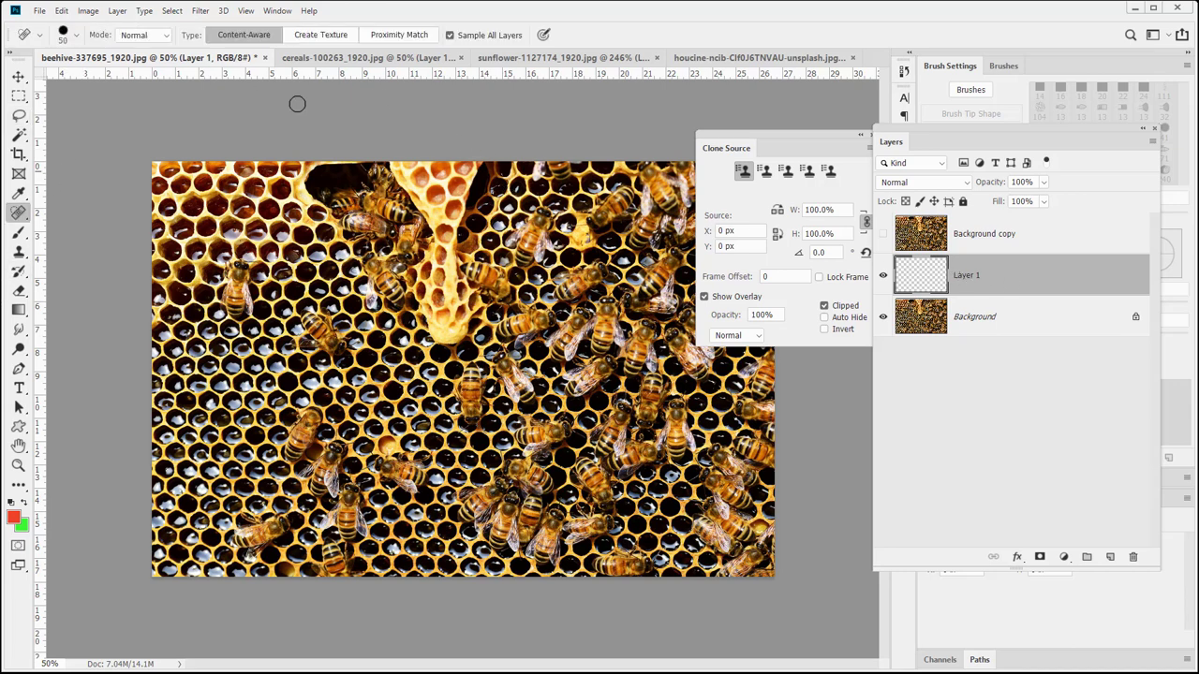
pyautogui.rightClick(20, 214)
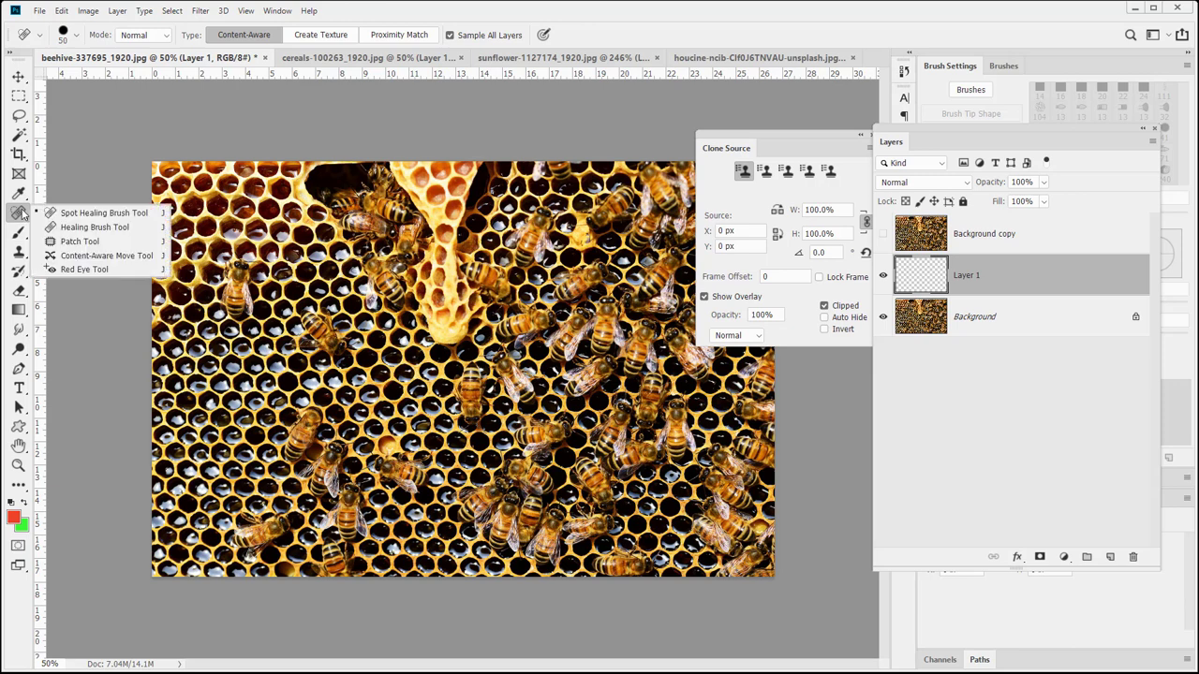
pyautogui.click(21, 213)
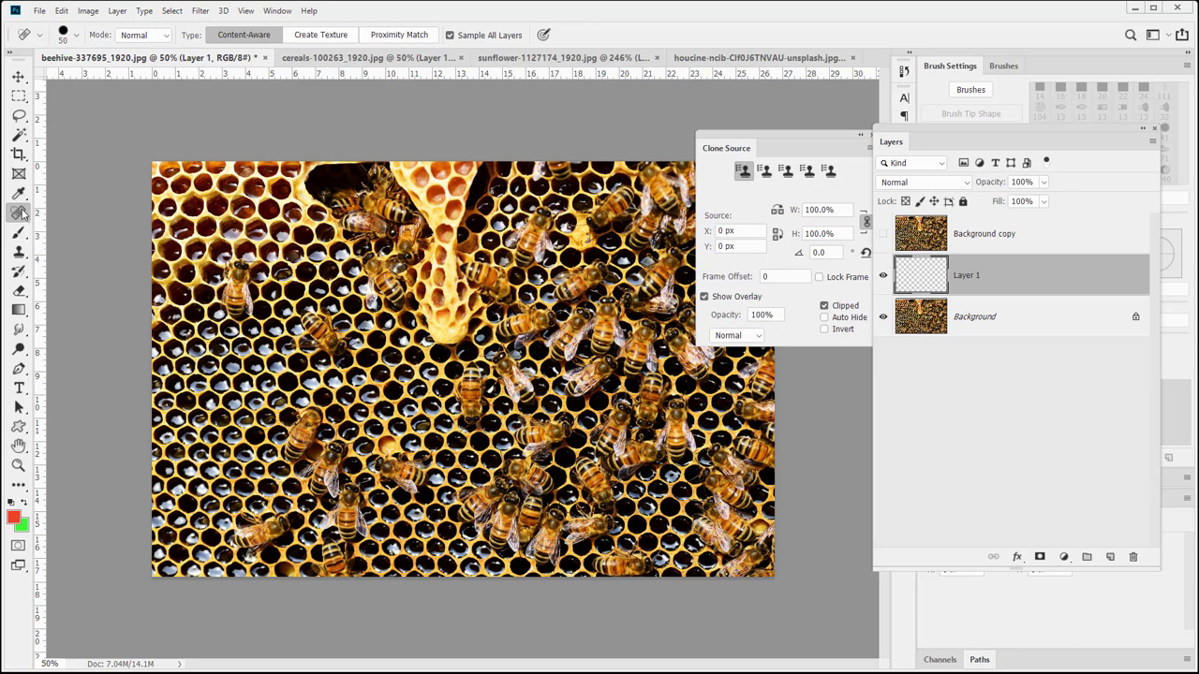
pyautogui.doubleClick(959, 274)
pyautogui.write('Spot Healing - Content')
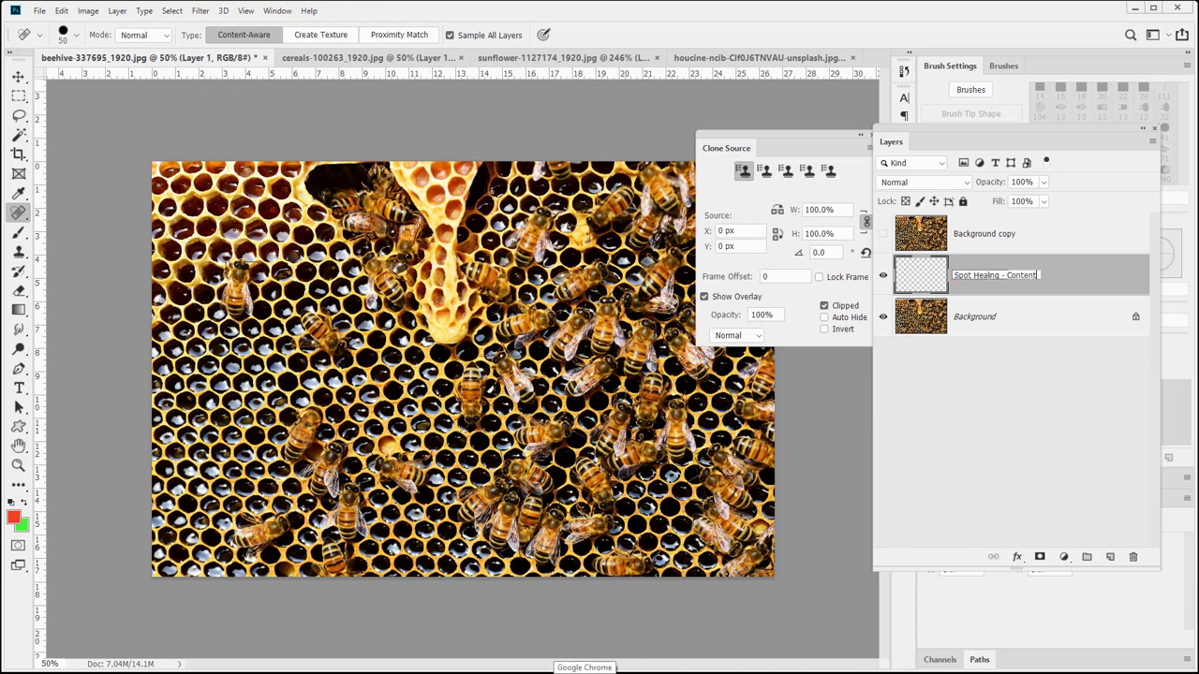
pyautogui.write(' Aware')
pyautogui.press('Return')
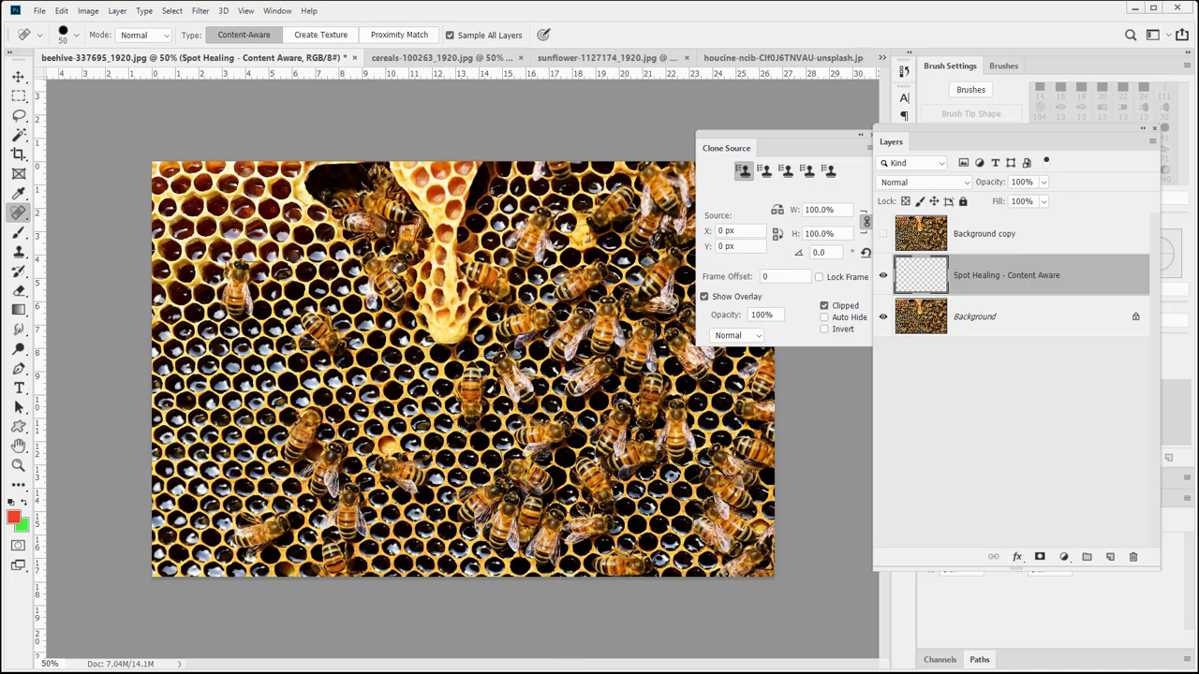
# Step: Turn off Sample All Layers and enlarge the brush, then heal the small bee and several left honeycomb spots
pyautogui.click(472, 36)
pyautogui.press(']')
pyautogui.press(']')
pyautogui.click(240, 310)
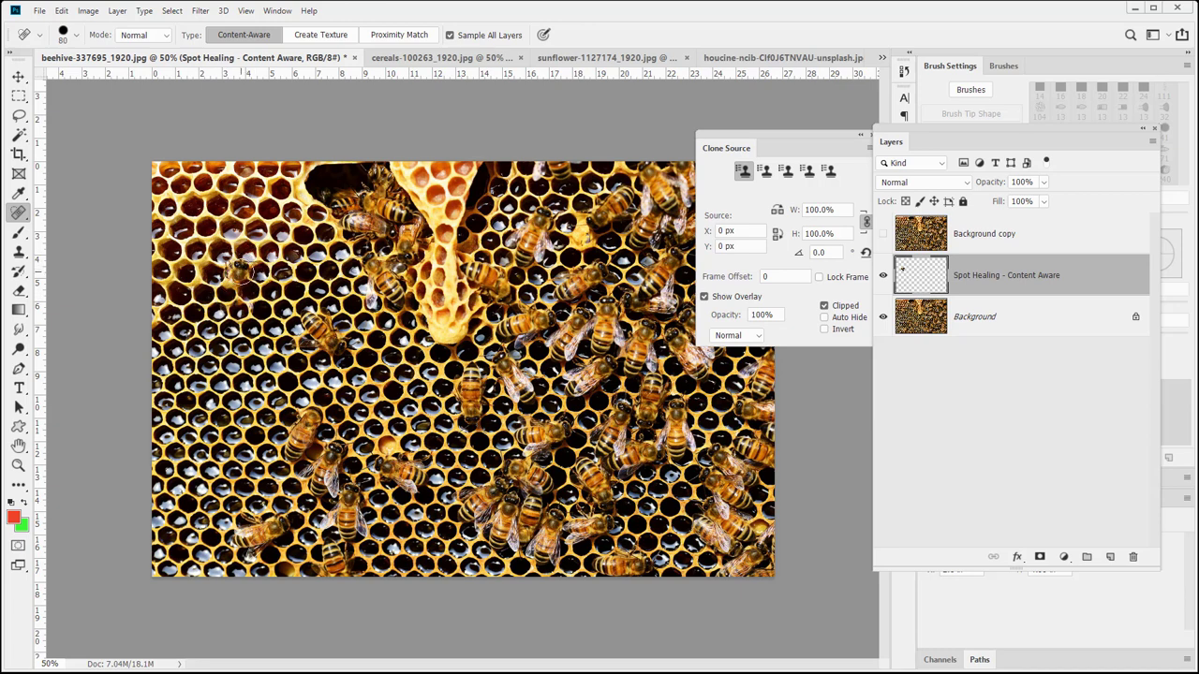
pyautogui.click(239, 270)
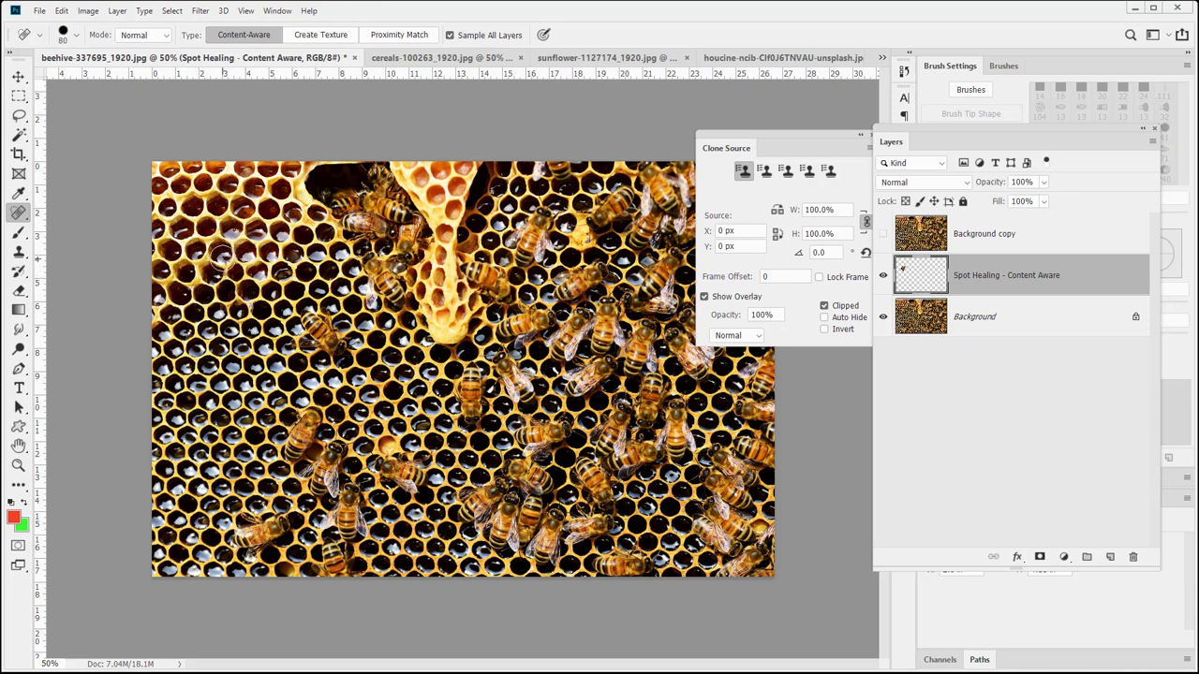
pyautogui.click(222, 254)
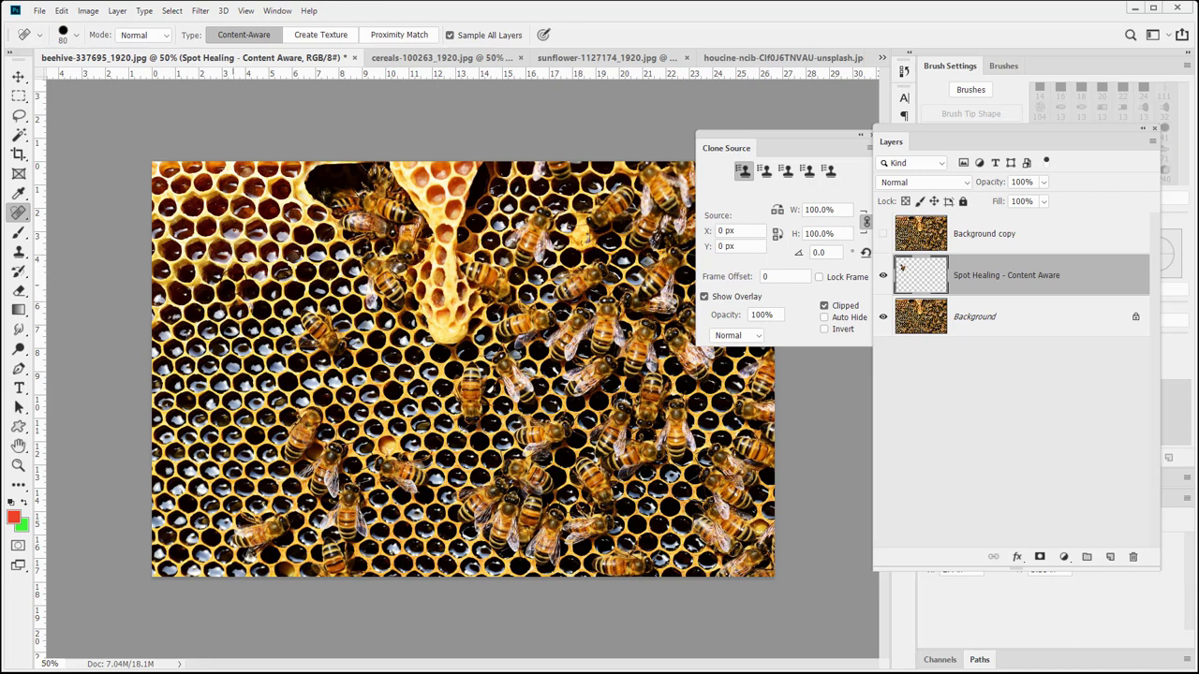
pyautogui.click(234, 266)
pyautogui.click(239, 312)
pyautogui.click(249, 291)
pyautogui.click(301, 432)
pyautogui.click(232, 273)
# Step: Hide the Background copy, then heal a honeycomb spot and a bee left of centre
pyautogui.click(883, 234)
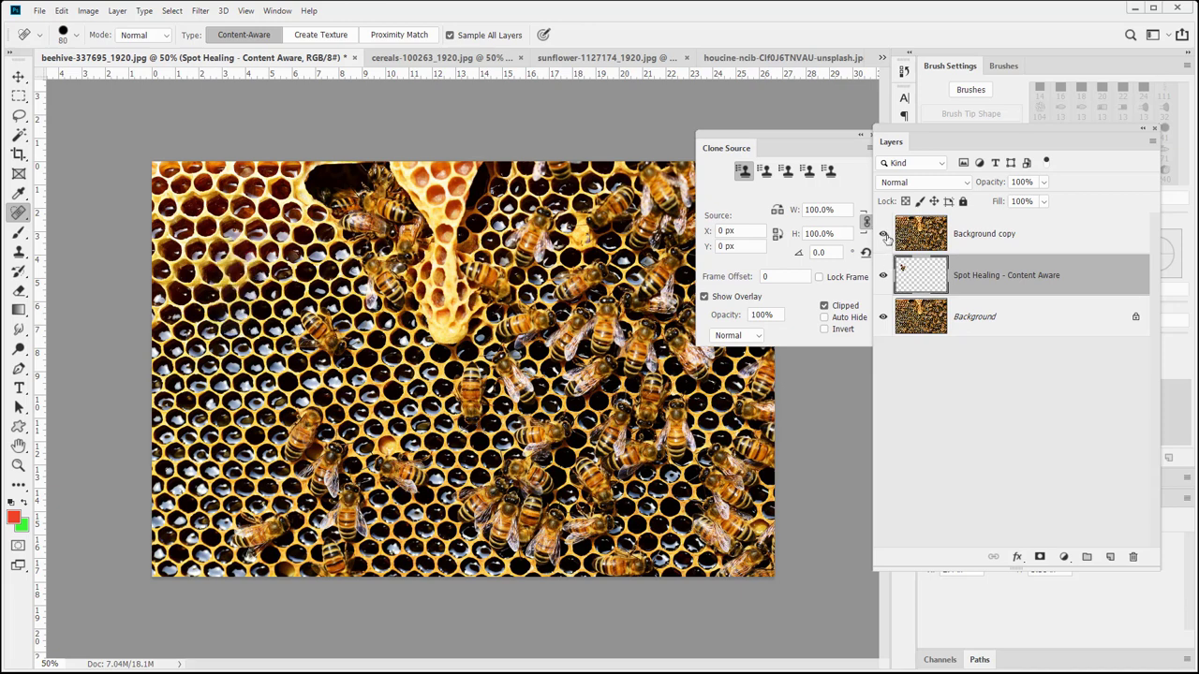
pyautogui.click(884, 235)
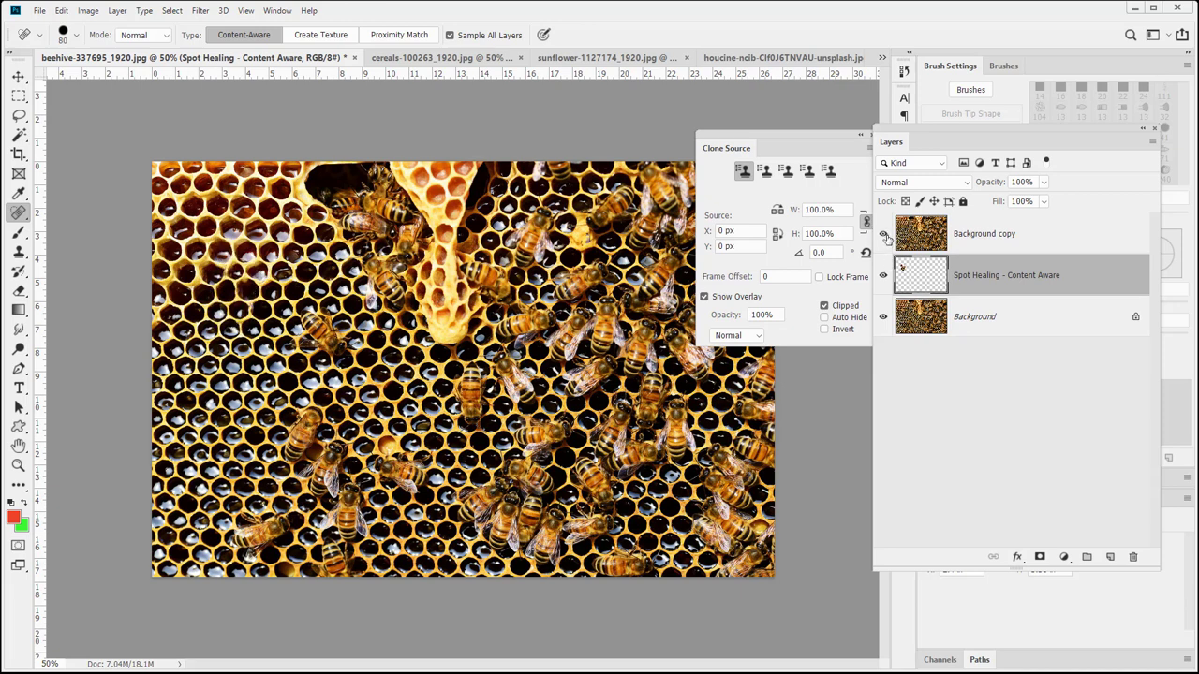
pyautogui.click(884, 235)
pyautogui.click(240, 311)
pyautogui.moveTo(302, 315)
pyautogui.mouseDown()
pyautogui.moveTo(329, 349)
pyautogui.moveTo(302, 309)
pyautogui.moveTo(298, 347)
pyautogui.moveTo(329, 349)
pyautogui.mouseUp()
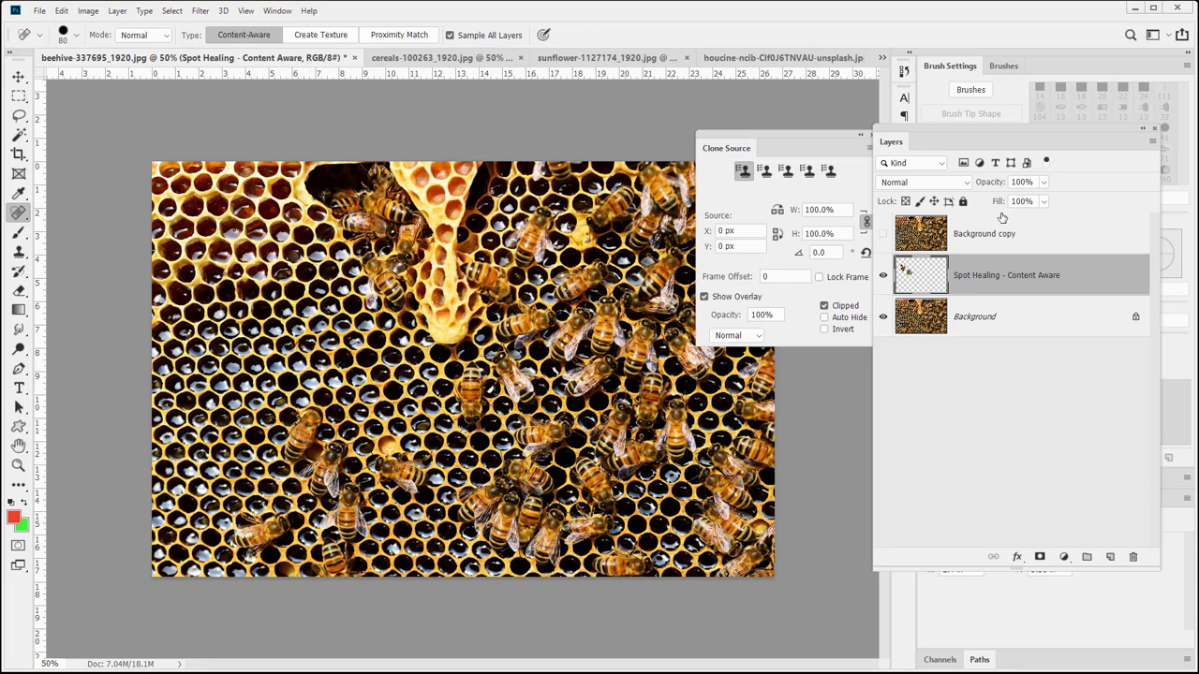
# Step: Set the healing type to Proximity Match and undo a trial stroke over the bees
pyautogui.click(384, 35)
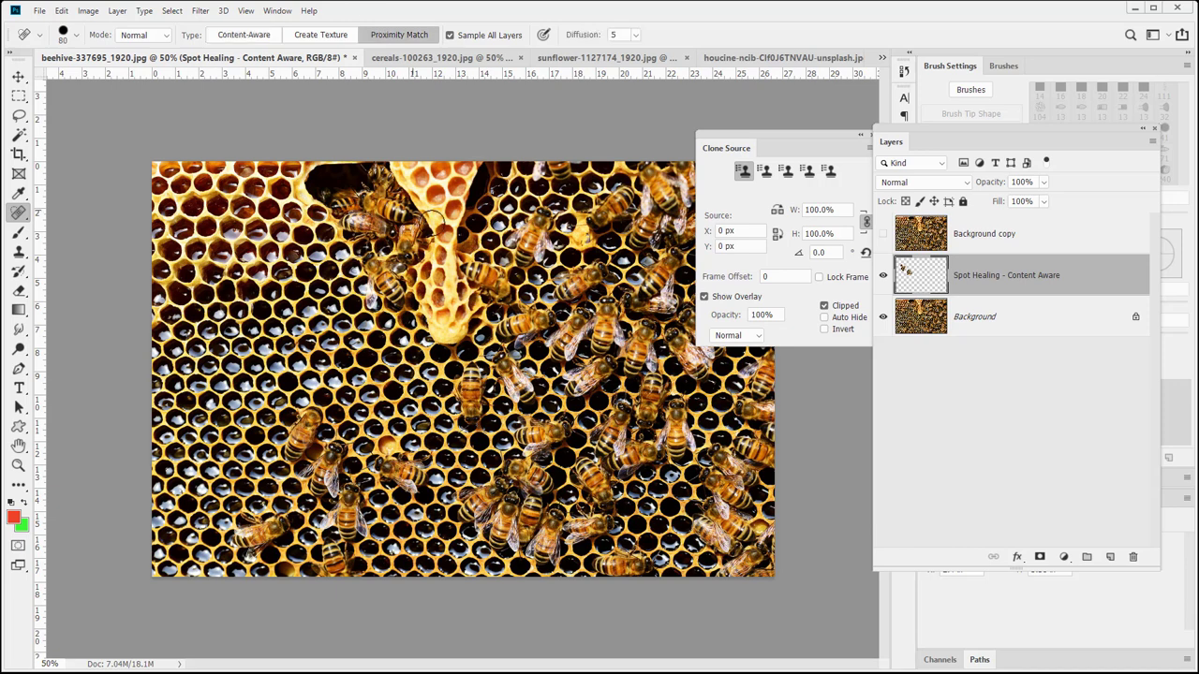
pyautogui.moveTo(403, 304)
pyautogui.mouseDown()
pyautogui.moveTo(361, 253)
pyautogui.moveTo(360, 201)
pyautogui.moveTo(388, 290)
pyautogui.moveTo(404, 269)
pyautogui.moveTo(336, 187)
pyautogui.mouseUp()
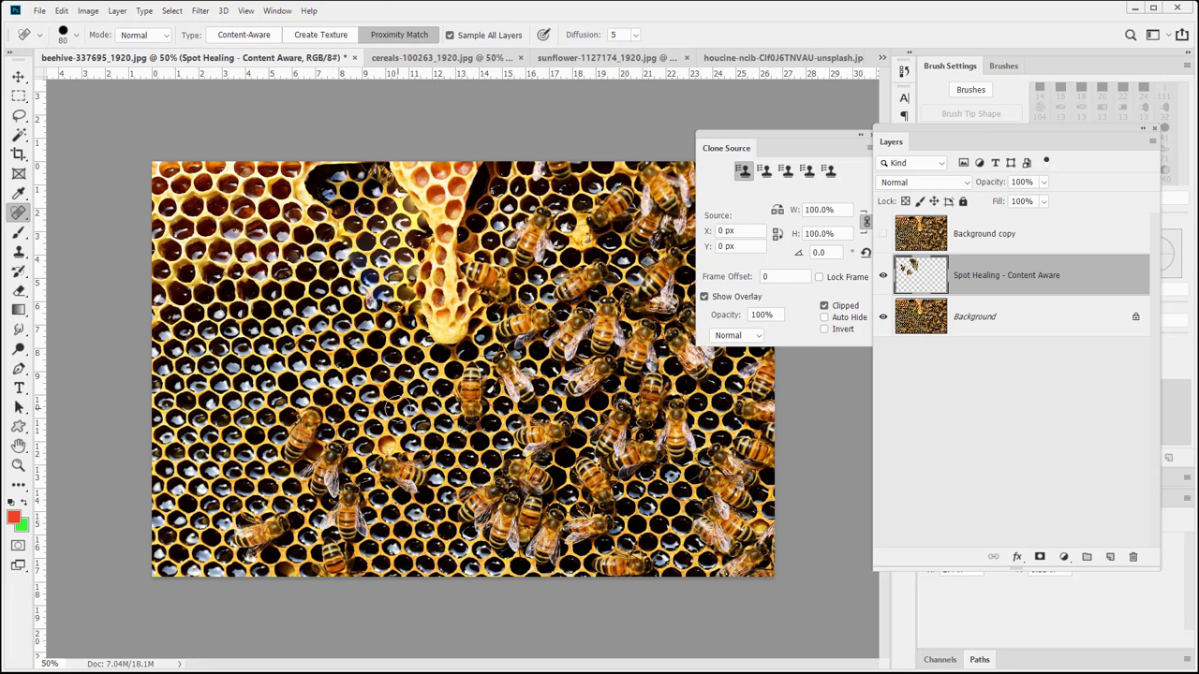
pyautogui.hotkey('ctrl', 'z')
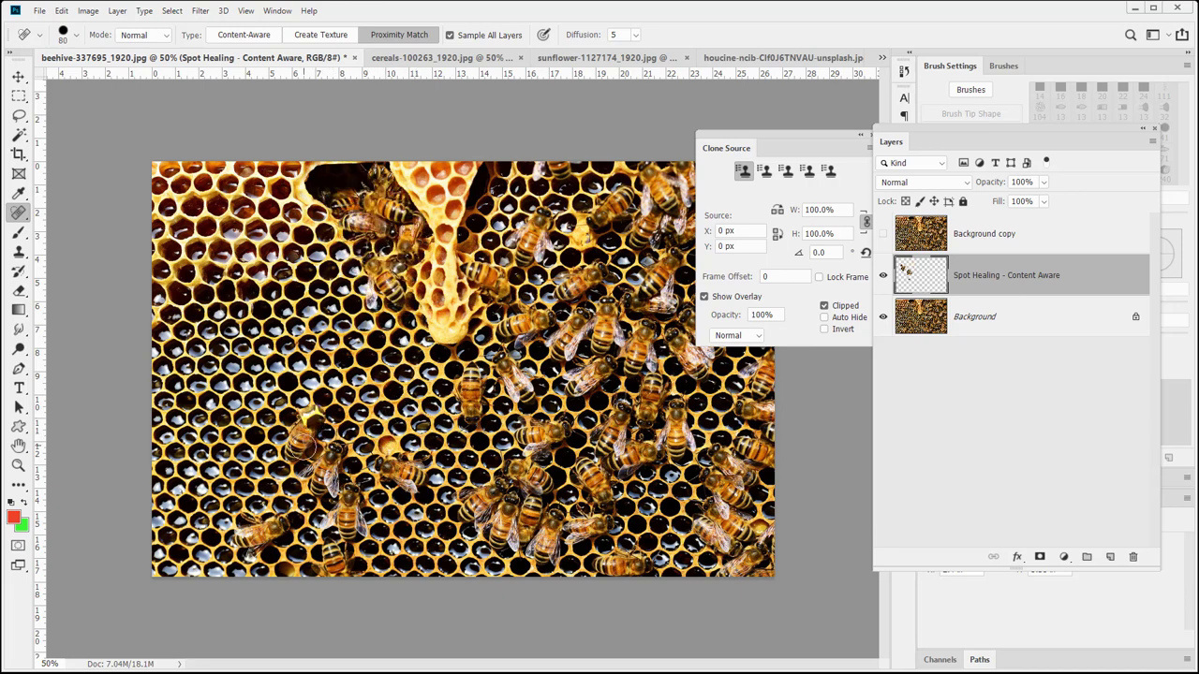
# Step: Add a new empty layer named Prox
pyautogui.click(1109, 556)
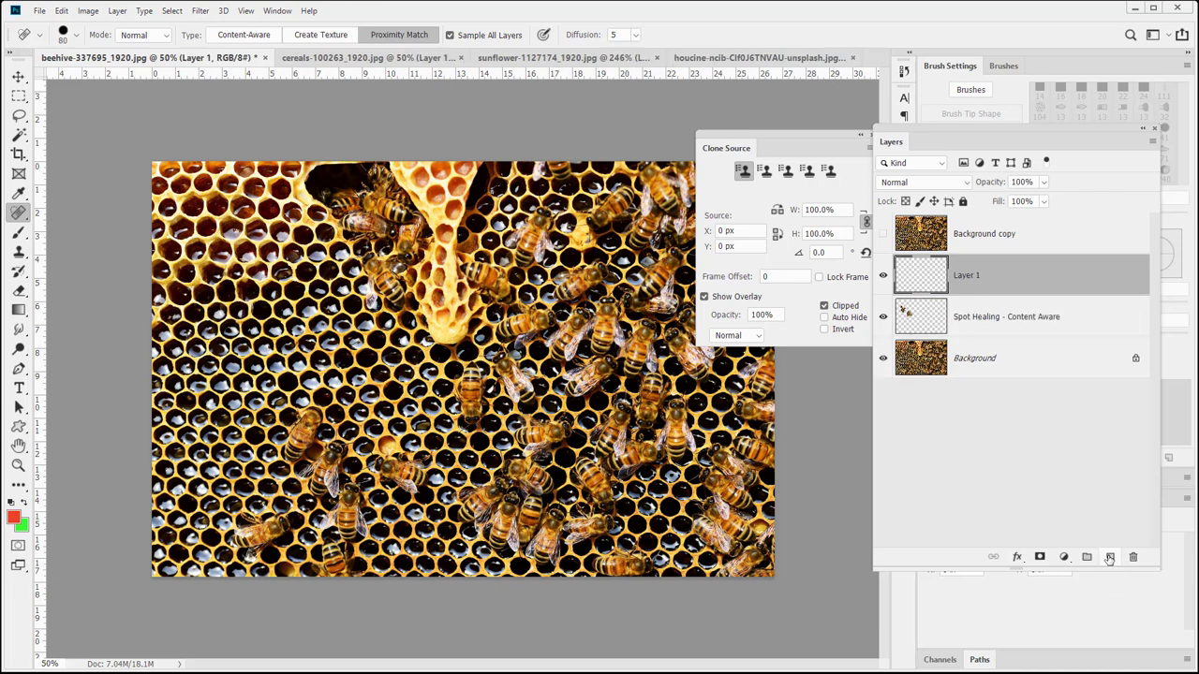
pyautogui.doubleClick(965, 277)
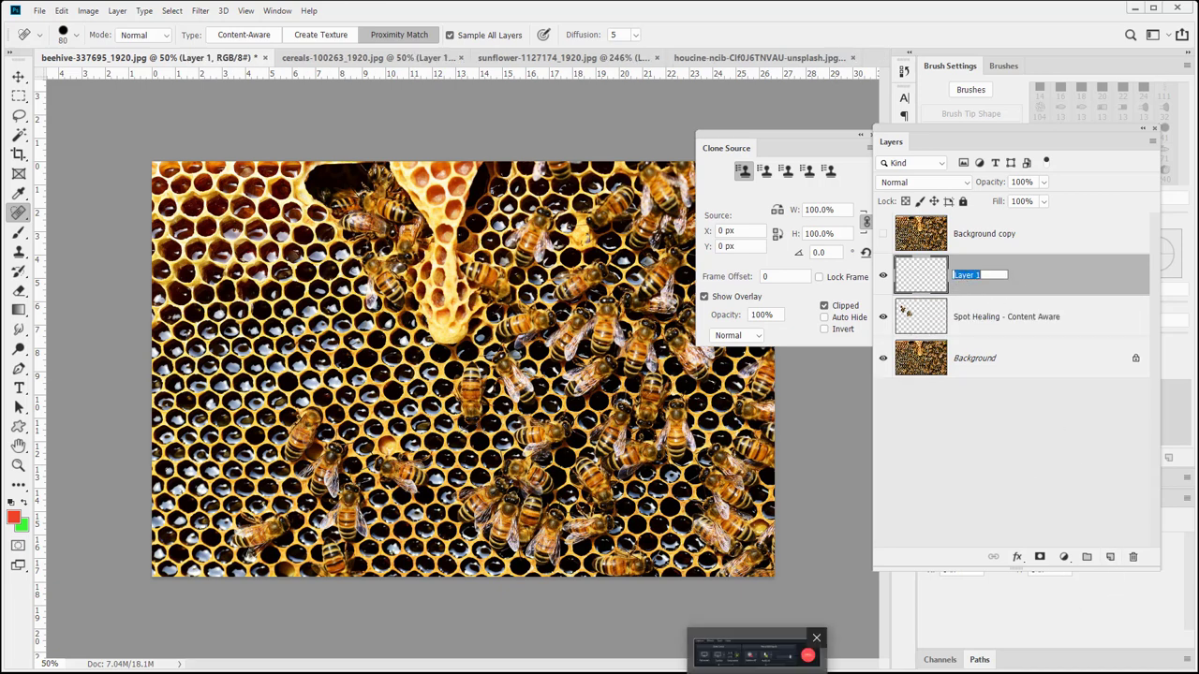
pyautogui.write('Prox')
pyautogui.press('Return')
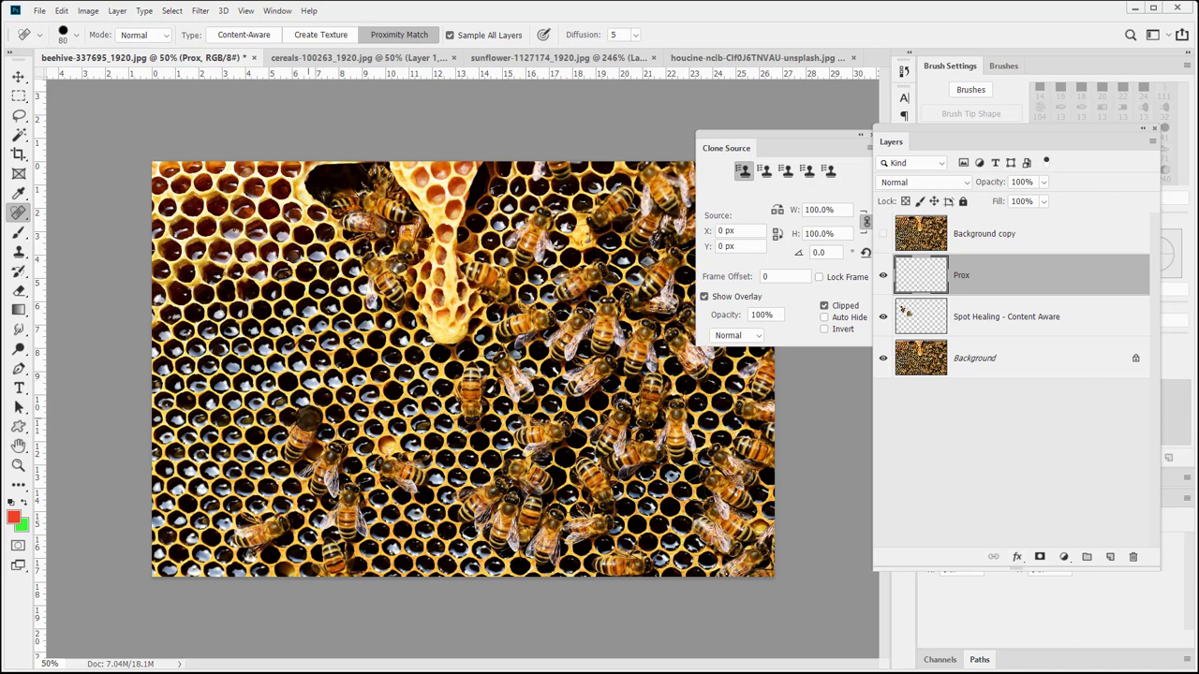
# Step: Proximity-match heal near the bees left of centre, undoing the last dab
pyautogui.click(309, 418)
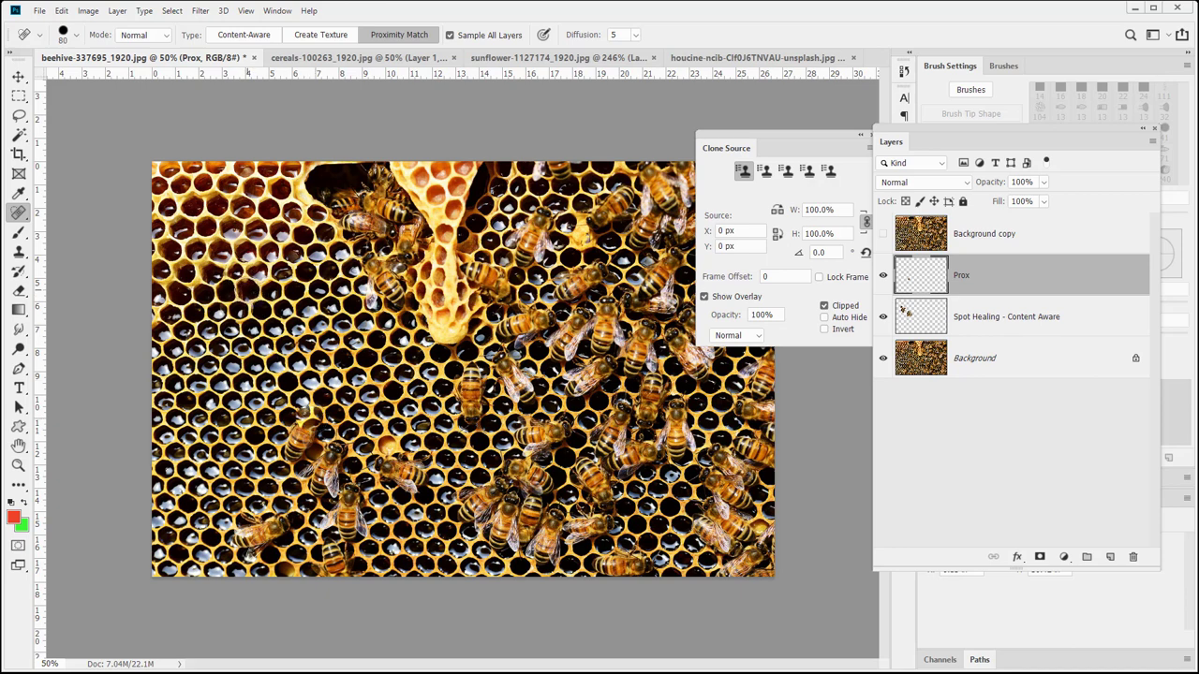
pyautogui.click(248, 290)
pyautogui.hotkey('ctrl', 'z')
# Step: Heal away bees near the image bottom and top honeycomb, then bring up the cereals poppy image
pyautogui.moveTo(306, 450)
pyautogui.mouseDown()
pyautogui.moveTo(388, 510)
pyautogui.moveTo(296, 439)
pyautogui.moveTo(334, 461)
pyautogui.moveTo(334, 485)
pyautogui.moveTo(300, 433)
pyautogui.mouseUp()
pyautogui.moveTo(323, 497); pyautogui.dragTo(281, 431)
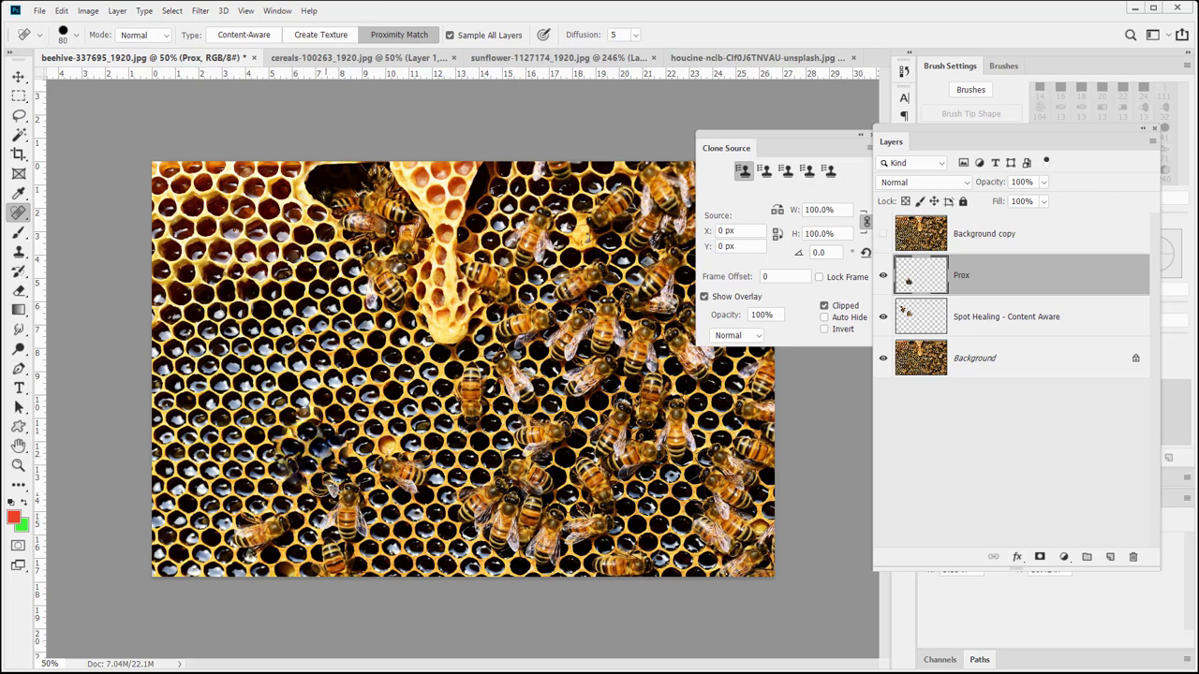
pyautogui.moveTo(316, 485)
pyautogui.mouseDown()
pyautogui.moveTo(286, 426)
pyautogui.moveTo(328, 438)
pyautogui.moveTo(361, 473)
pyautogui.mouseUp()
pyautogui.moveTo(370, 248)
pyautogui.mouseDown()
pyautogui.moveTo(361, 192)
pyautogui.moveTo(412, 178)
pyautogui.moveTo(342, 202)
pyautogui.moveTo(290, 272)
pyautogui.mouseUp()
pyautogui.moveTo(394, 230)
pyautogui.mouseDown()
pyautogui.moveTo(375, 309)
pyautogui.moveTo(384, 225)
pyautogui.mouseUp()
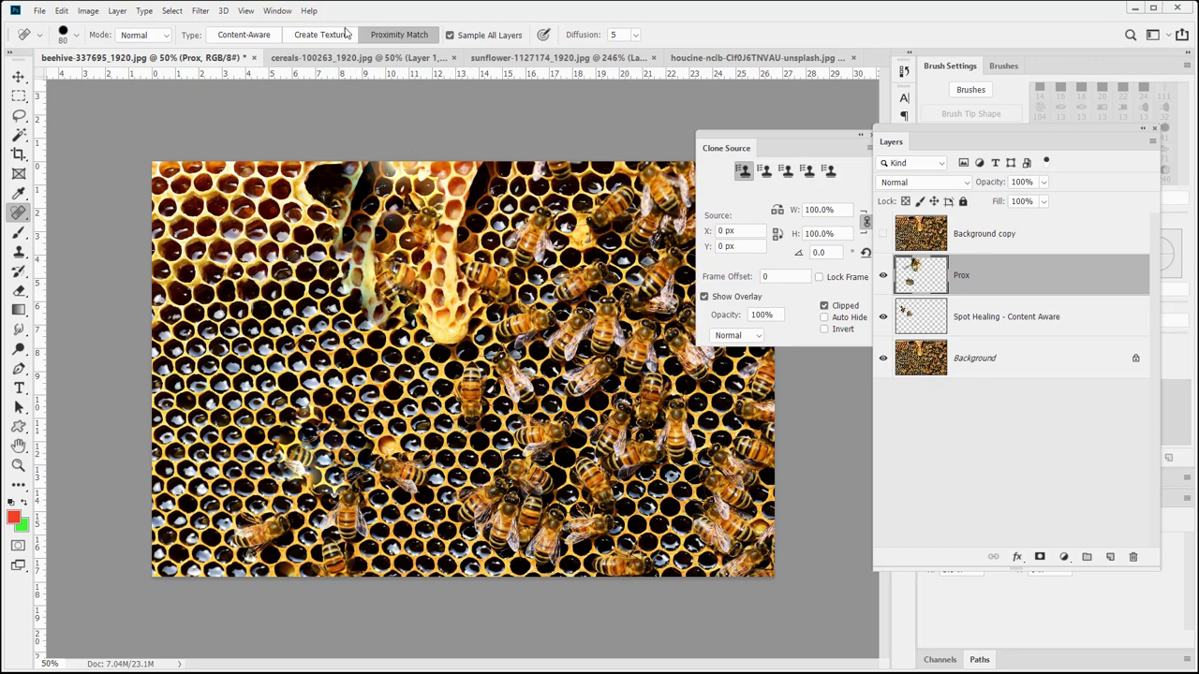
pyautogui.click(309, 58)
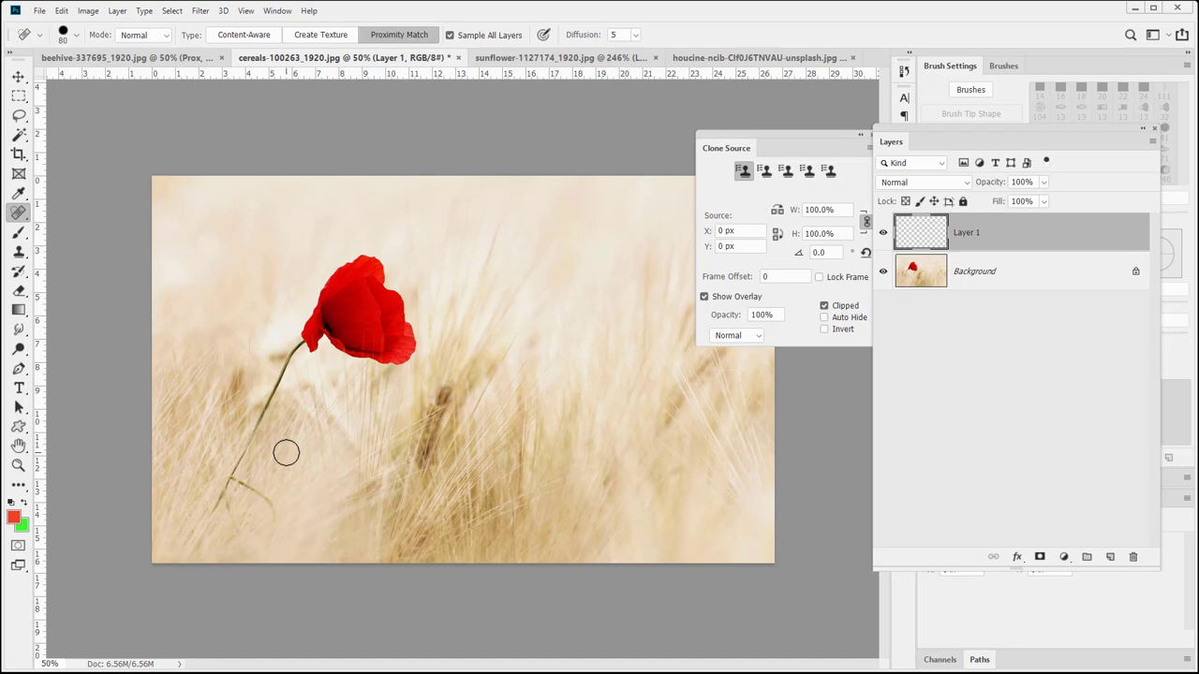
# Step: Heal away the poppy stem with Proximity Match, undoing the last stroke
pyautogui.moveTo(219, 510)
pyautogui.mouseDown()
pyautogui.moveTo(229, 468)
pyautogui.moveTo(212, 500)
pyautogui.moveTo(231, 508)
pyautogui.moveTo(246, 484)
pyautogui.moveTo(267, 497)
pyautogui.mouseUp()
pyautogui.moveTo(252, 429)
pyautogui.mouseDown()
pyautogui.moveTo(294, 411)
pyautogui.moveTo(287, 377)
pyautogui.mouseUp()
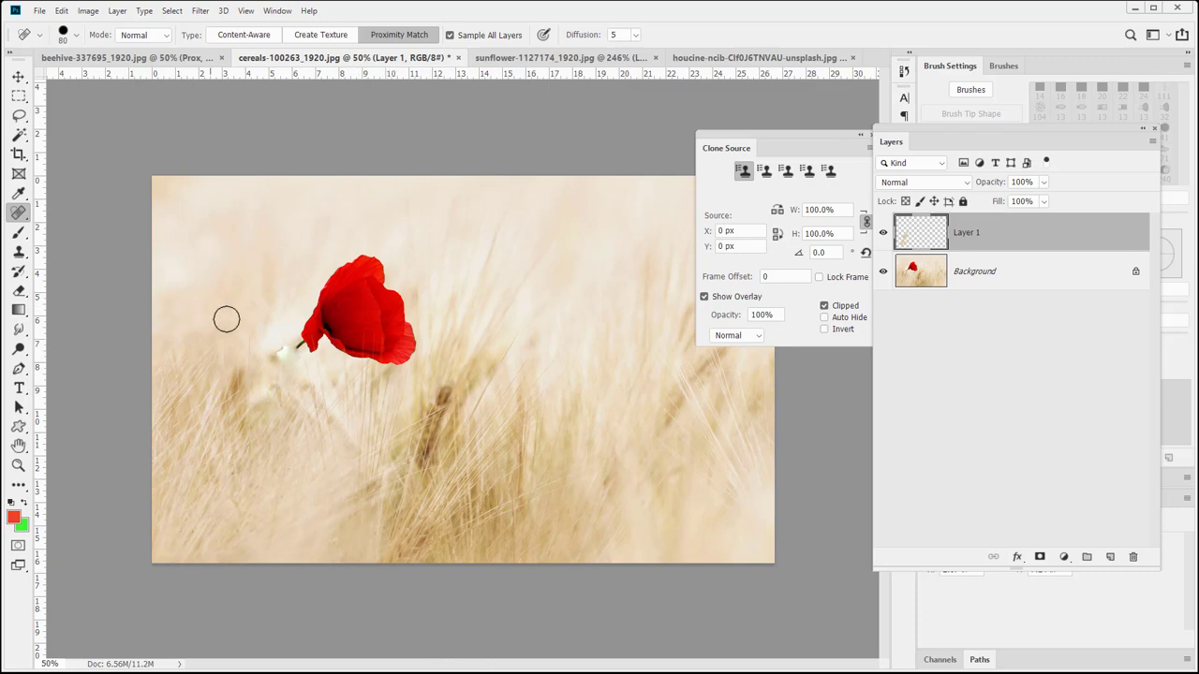
pyautogui.moveTo(290, 361); pyautogui.dragTo(286, 368)
pyautogui.hotkey('ctrl', 'z')
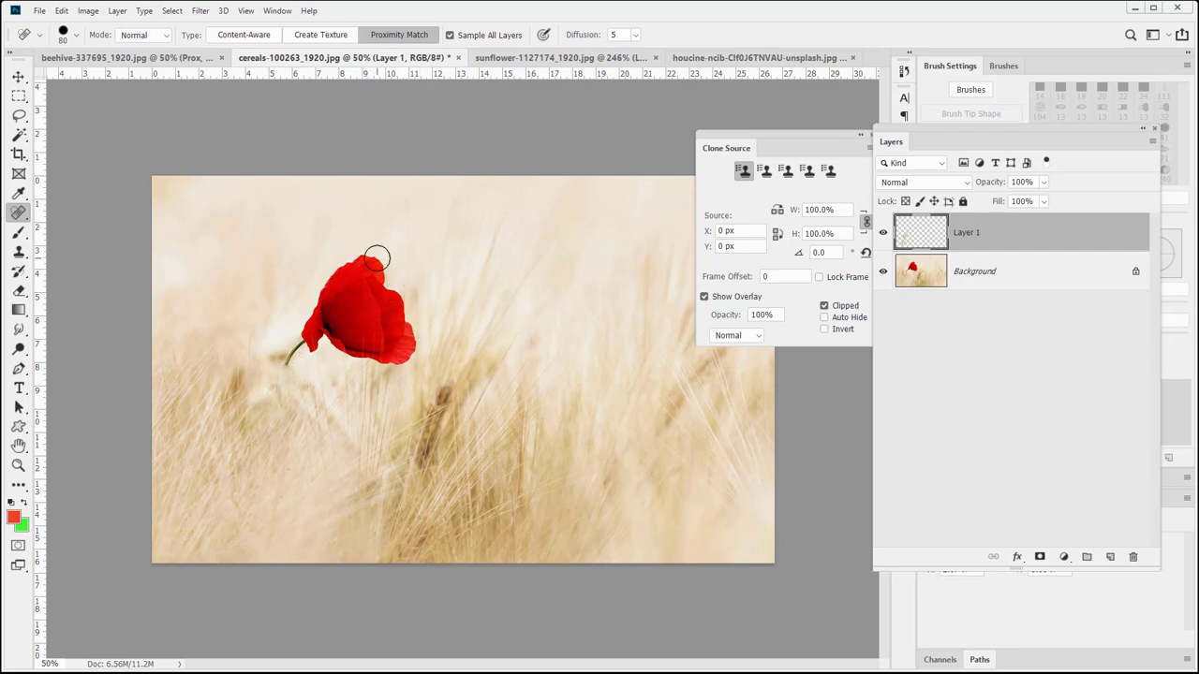
# Step: Switch to Content-Aware and heal away the poppy head and leftover dark specks in the wheat
pyautogui.click(232, 35)
pyautogui.moveTo(332, 277)
pyautogui.mouseDown()
pyautogui.moveTo(353, 254)
pyautogui.moveTo(370, 259)
pyautogui.moveTo(414, 349)
pyautogui.moveTo(345, 353)
pyautogui.moveTo(314, 337)
pyautogui.moveTo(295, 351)
pyautogui.moveTo(342, 268)
pyautogui.moveTo(391, 335)
pyautogui.moveTo(340, 325)
pyautogui.moveTo(349, 301)
pyautogui.moveTo(368, 323)
pyautogui.moveTo(340, 288)
pyautogui.moveTo(373, 277)
pyautogui.mouseUp()
pyautogui.moveTo(337, 340)
pyautogui.mouseDown()
pyautogui.moveTo(309, 329)
pyautogui.moveTo(360, 316)
pyautogui.mouseUp()
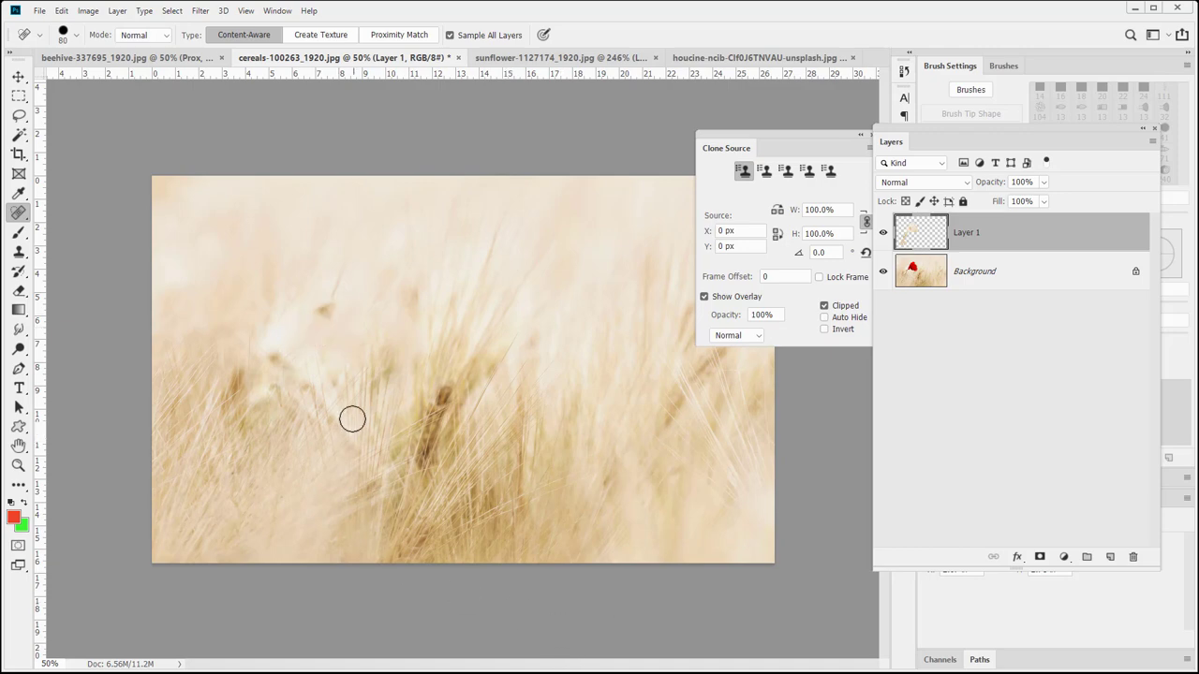
pyautogui.click(322, 309)
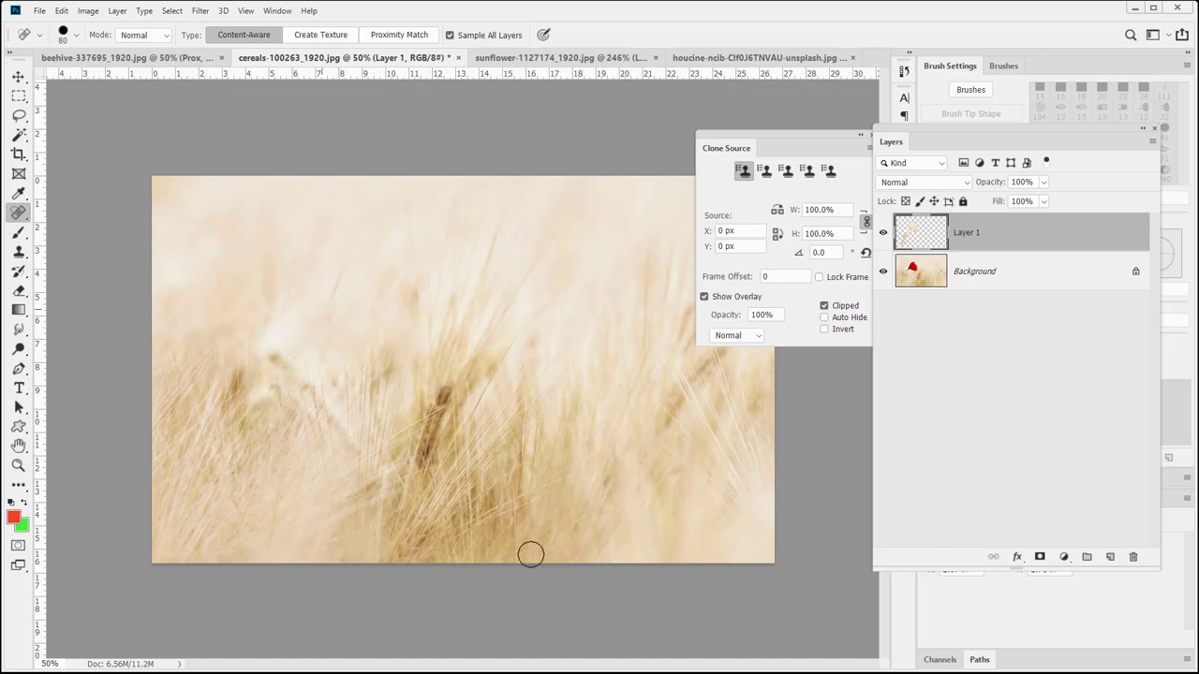
# Step: Toggle Layer 1 to compare, leaving it hidden so the original poppy shows
pyautogui.click(883, 233)
pyautogui.click(883, 233)
pyautogui.click(883, 232)
pyautogui.click(883, 233)
pyautogui.click(883, 233)
pyautogui.click(883, 232)
pyautogui.click(883, 234)
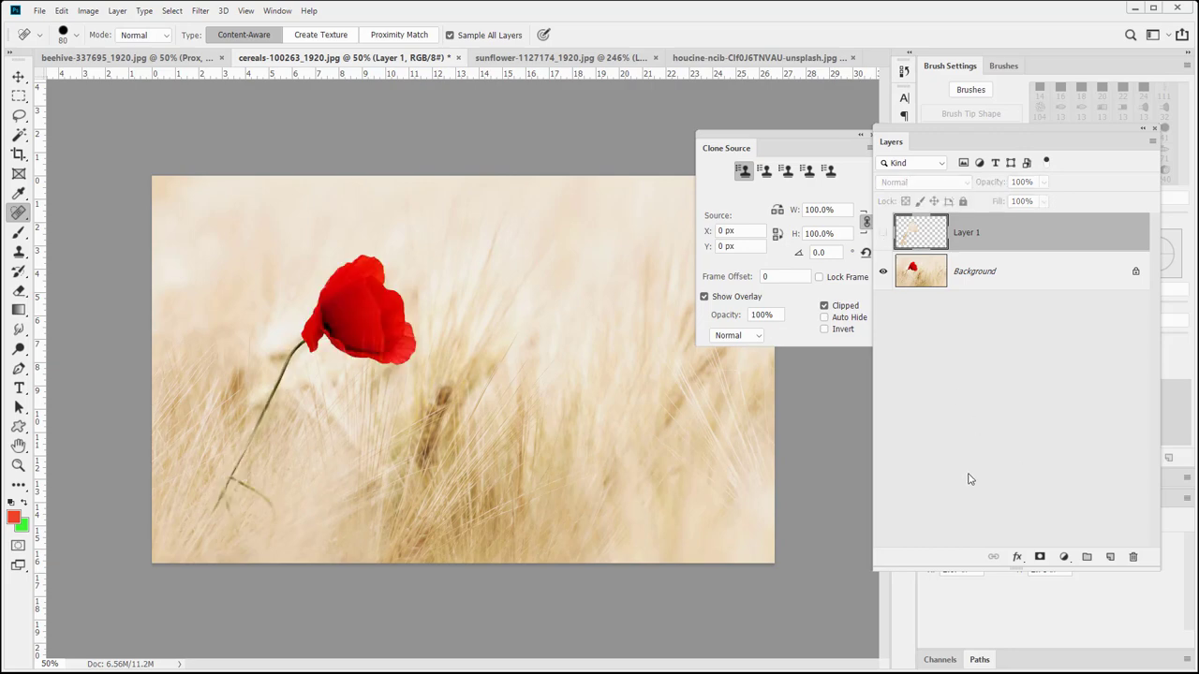
# Step: Add a new layer named 'Content aware'
pyautogui.click(1108, 556)
pyautogui.doubleClick(967, 232)
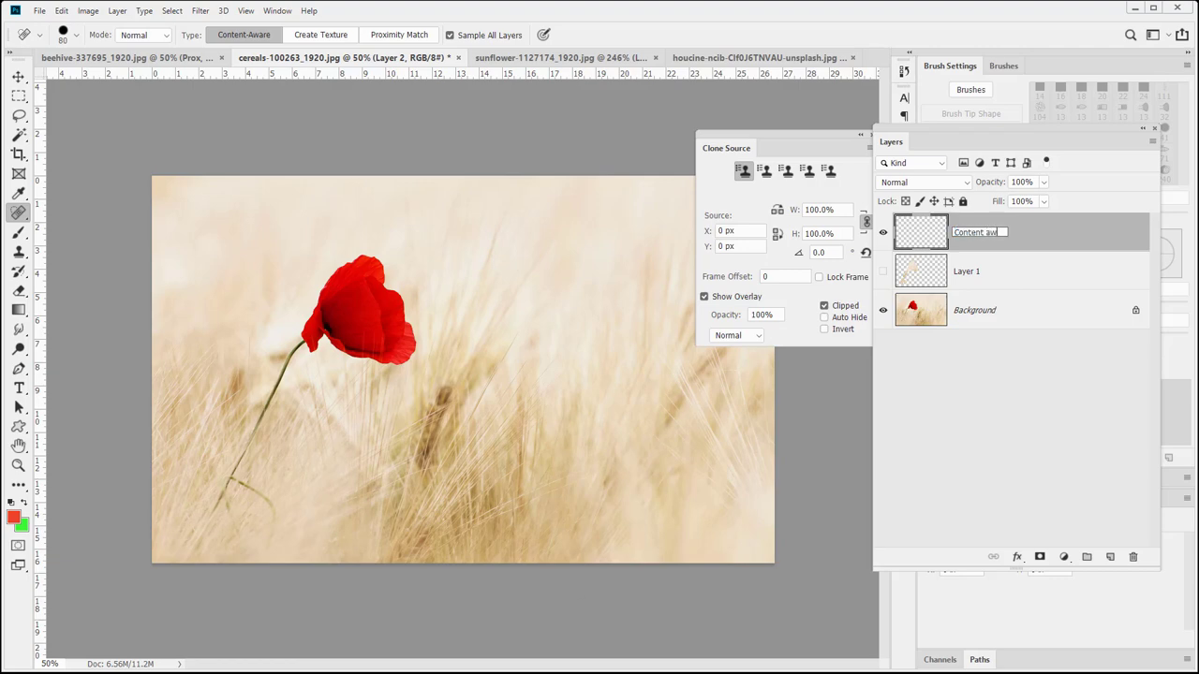
pyautogui.press('Return')
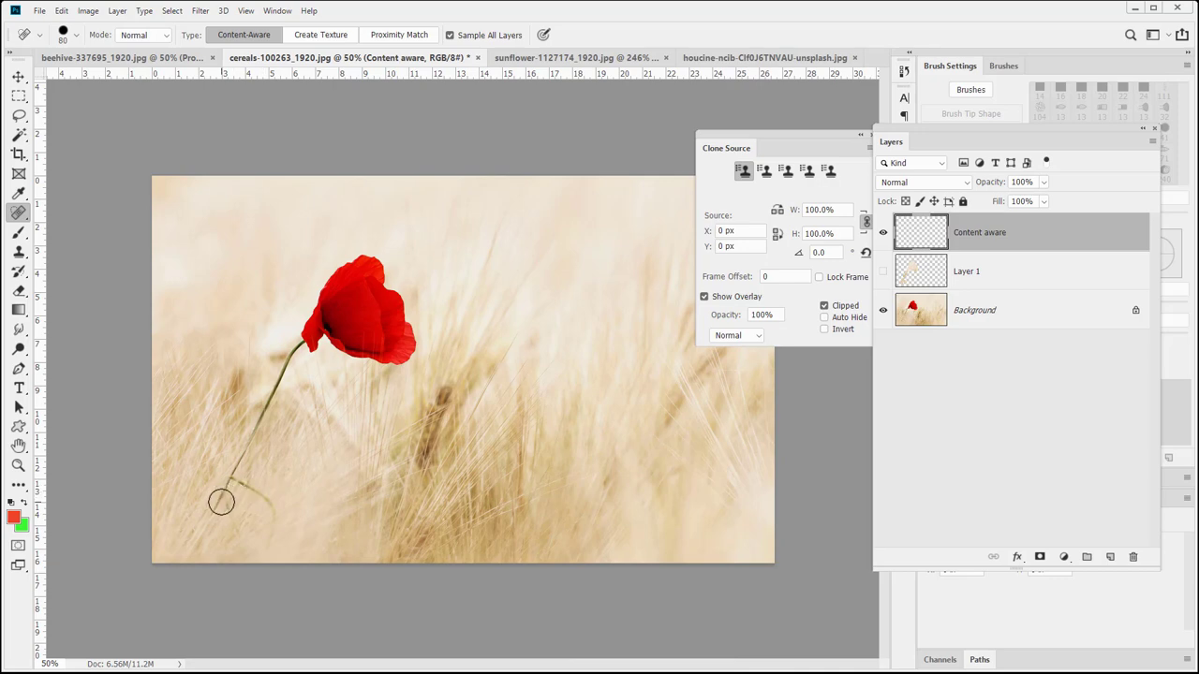
# Step: Heal away the lower poppy stem on the Content aware layer
pyautogui.moveTo(220, 498); pyautogui.dragTo(252, 484)
pyautogui.moveTo(230, 475); pyautogui.dragTo(273, 398)
pyautogui.moveTo(266, 503)
pyautogui.mouseDown()
pyautogui.moveTo(268, 514)
pyautogui.moveTo(233, 530)
pyautogui.moveTo(232, 520)
pyautogui.mouseUp()
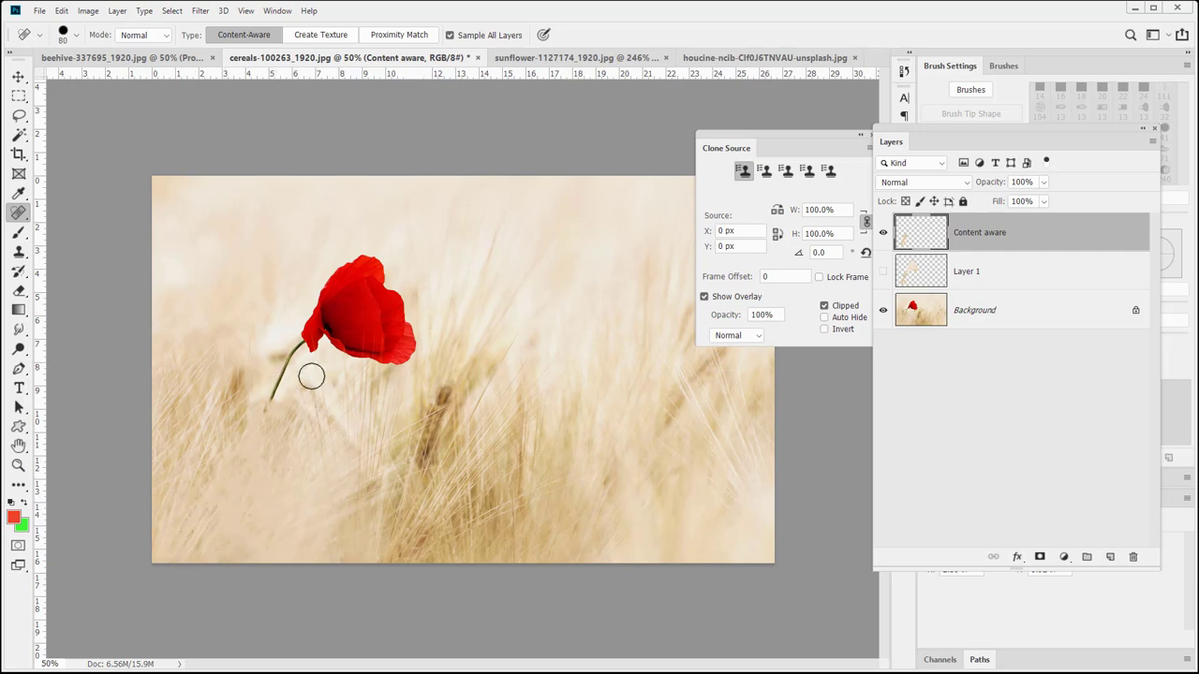
pyautogui.moveTo(271, 395)
pyautogui.mouseDown()
pyautogui.moveTo(287, 358)
pyautogui.moveTo(284, 373)
pyautogui.mouseUp()
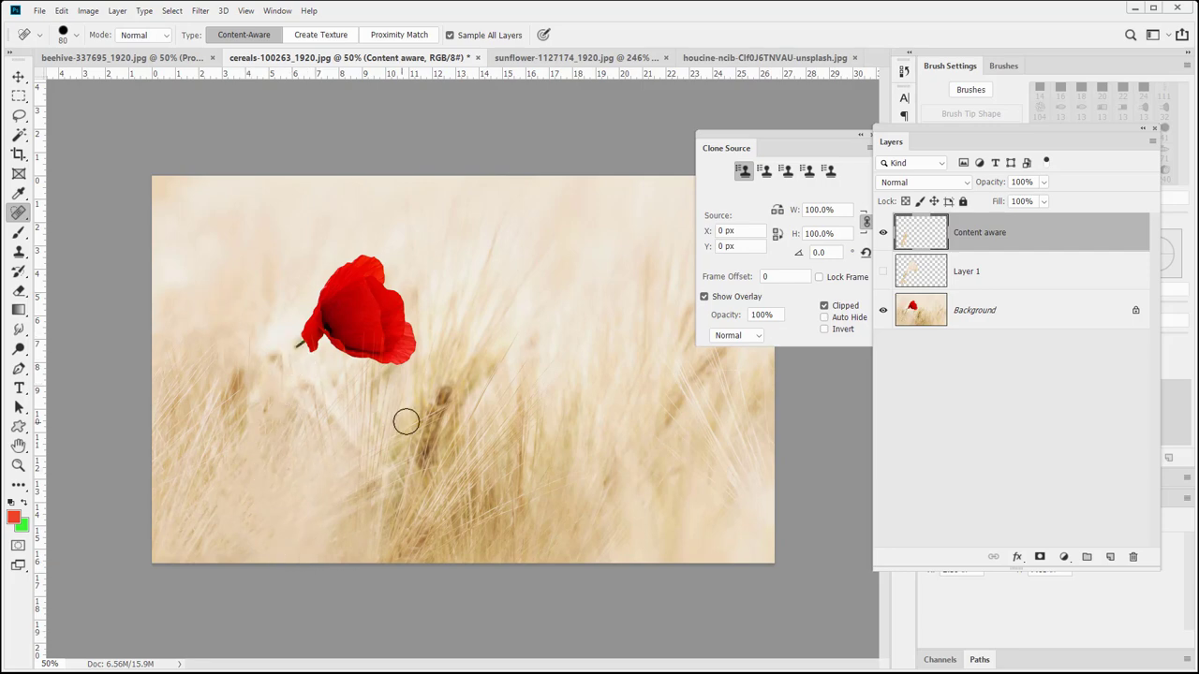
# Step: Compare the Content aware and Layer 1 heals by toggling visibility, then set type to Create Texture
pyautogui.click(882, 233)
pyautogui.click(884, 271)
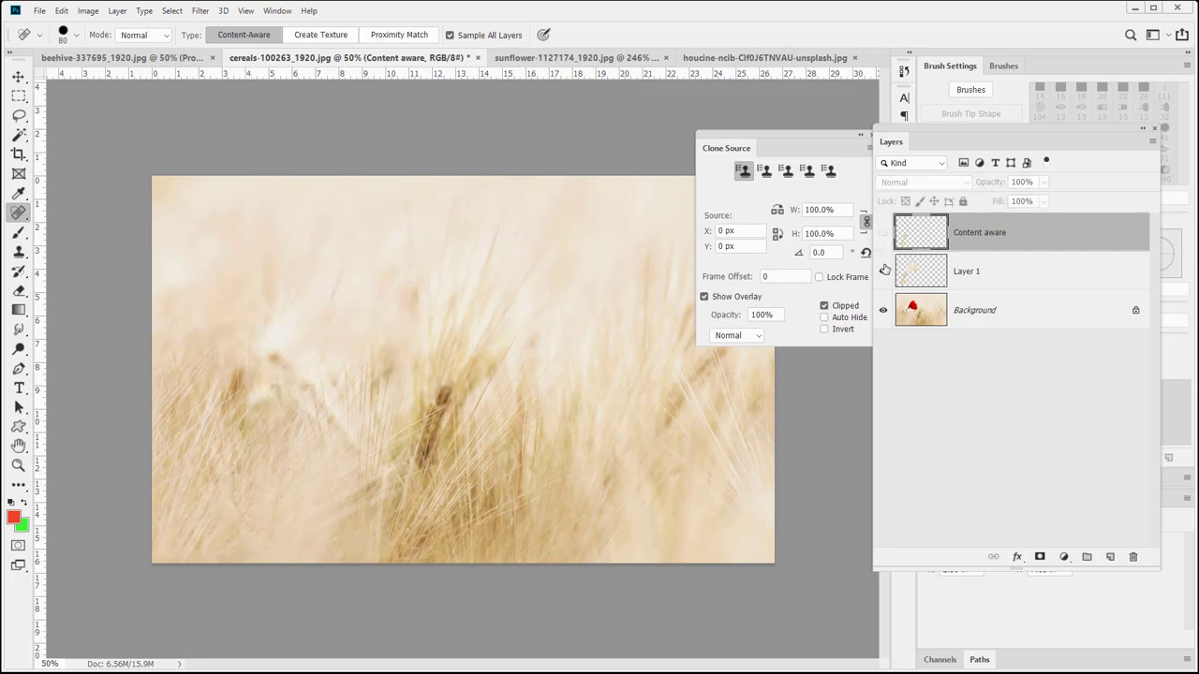
pyautogui.click(882, 234)
pyautogui.click(882, 234)
pyautogui.click(882, 233)
pyautogui.click(884, 238)
pyautogui.click(883, 272)
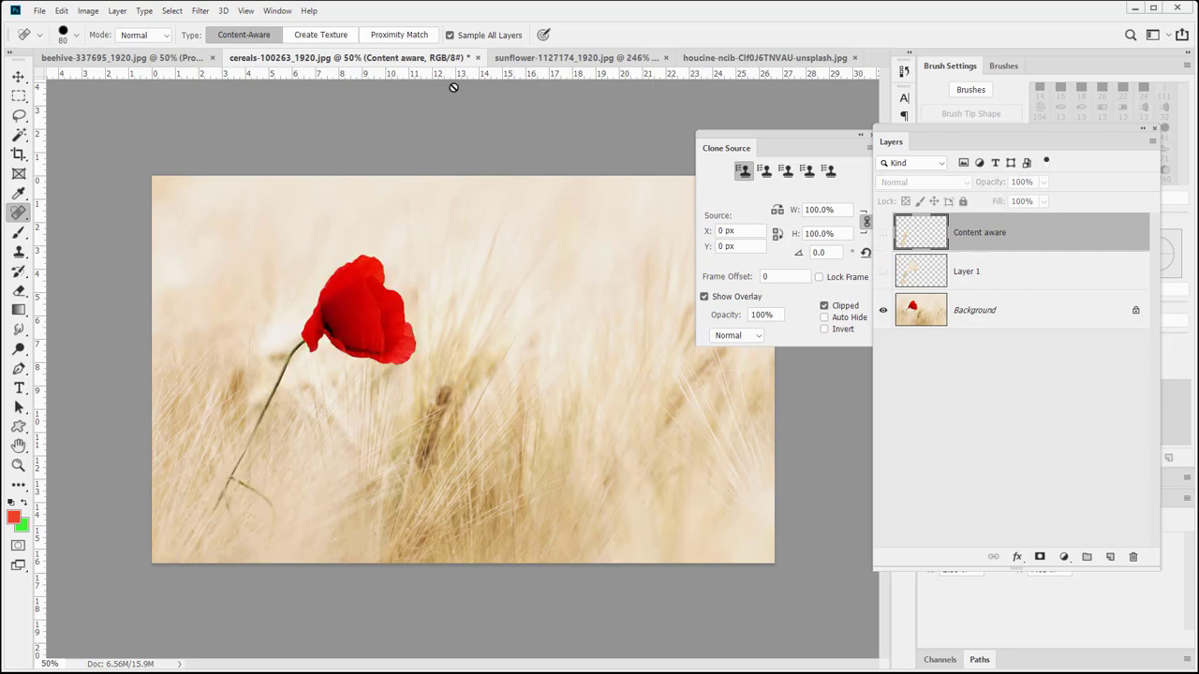
pyautogui.click(317, 37)
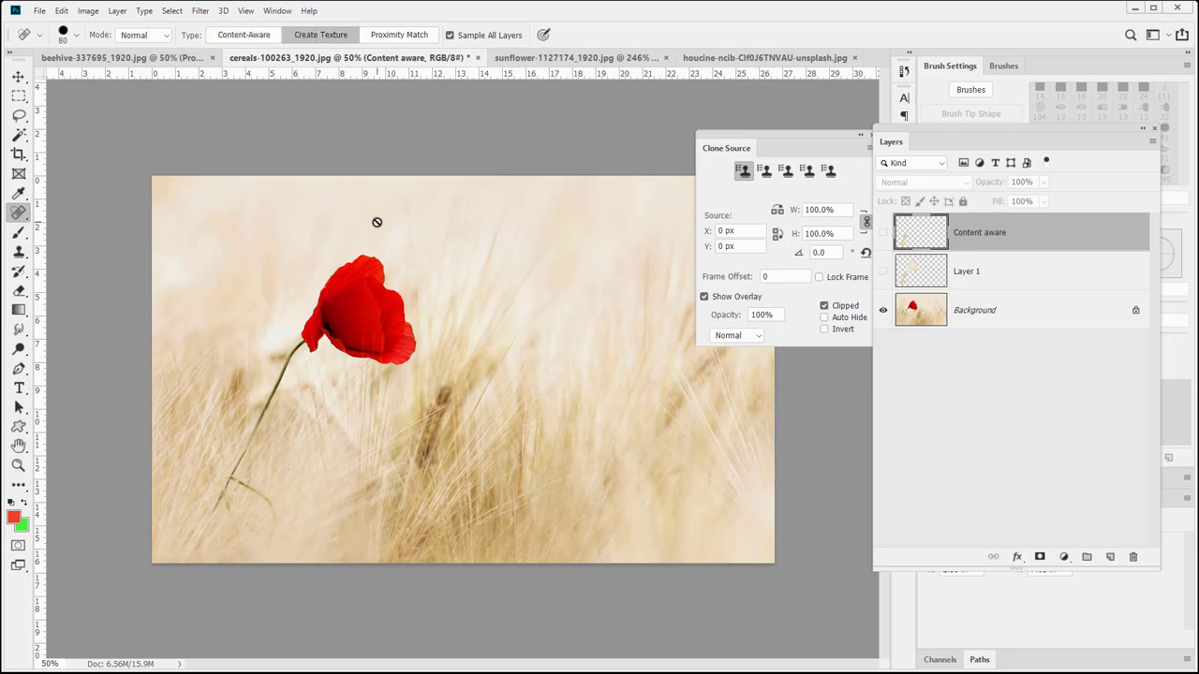
# Step: In the beehive document, add a new layer named 'Create texture' above Prox
pyautogui.click(1110, 557)
pyautogui.click(122, 58)
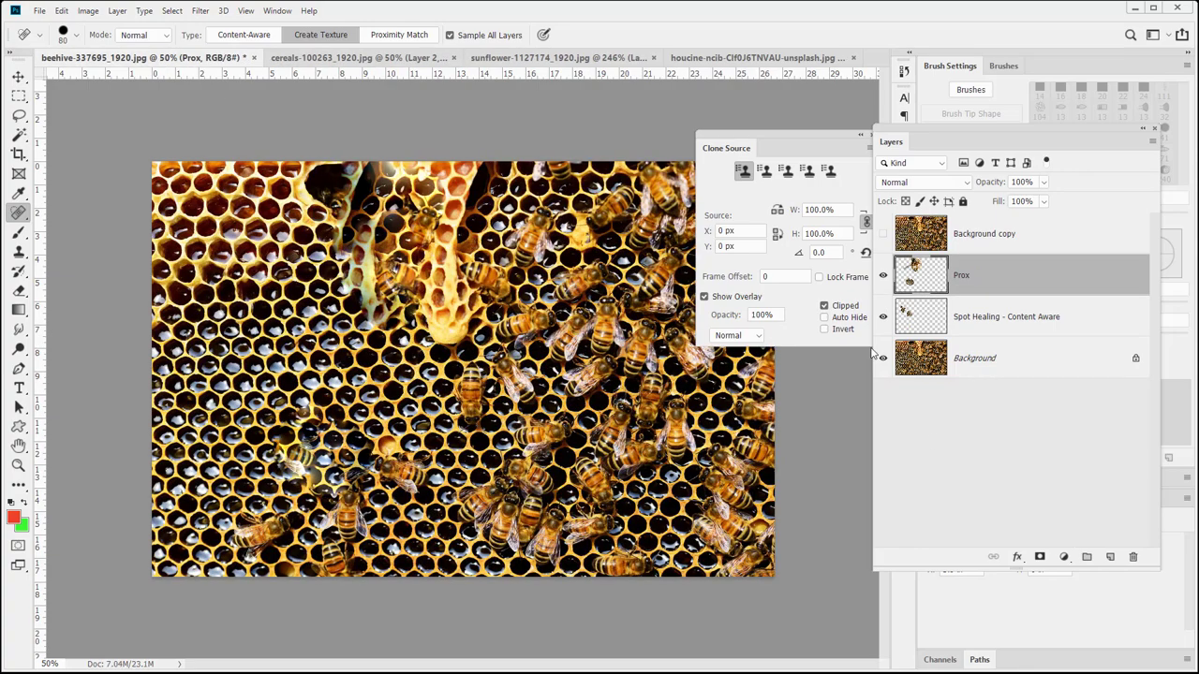
pyautogui.click(1120, 556)
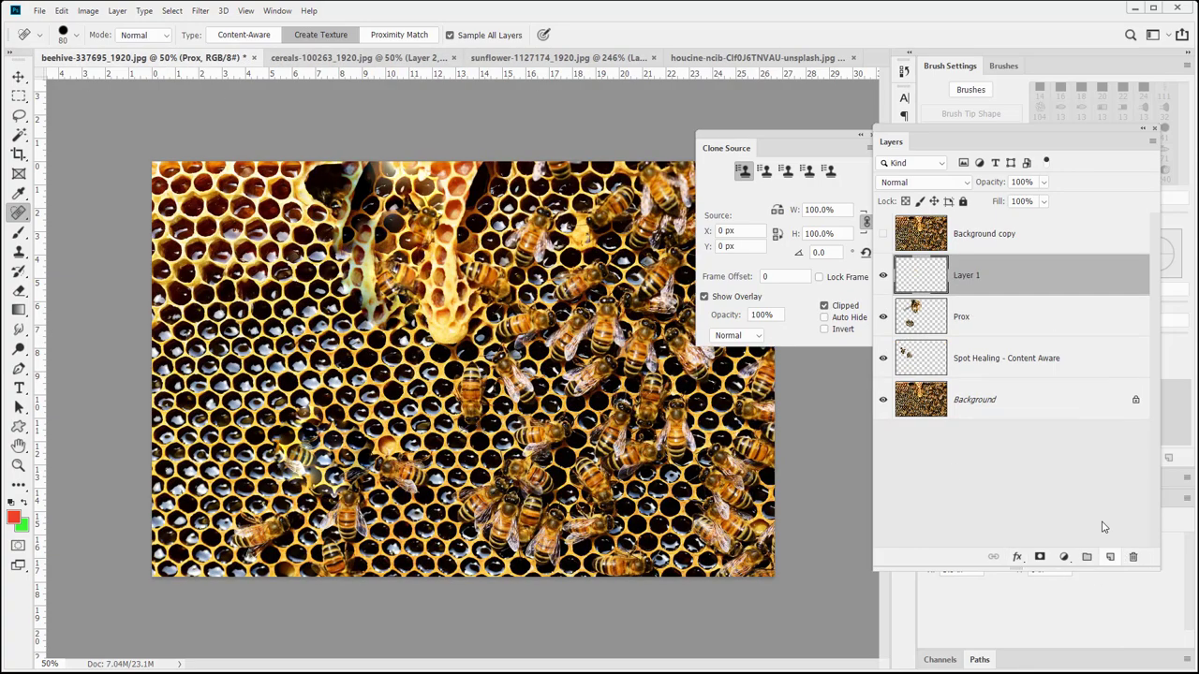
pyautogui.doubleClick(967, 276)
pyautogui.write('Create texture')
pyautogui.press('Return')
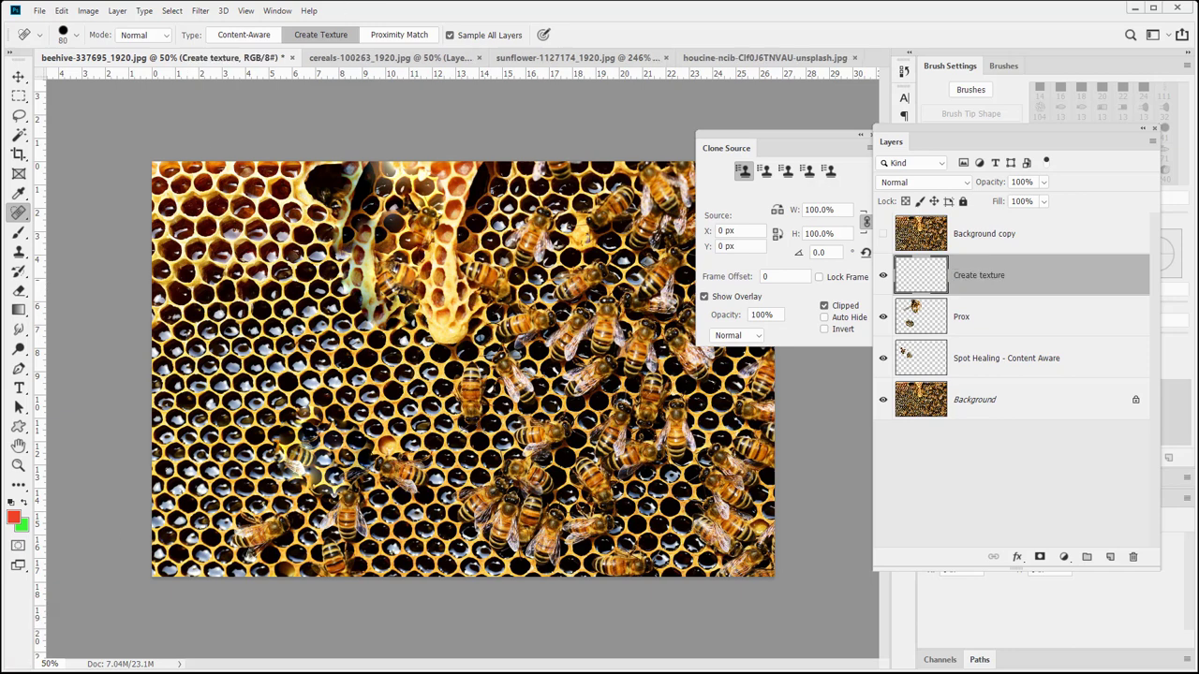
# Step: Hide the Spot Healing - Content Aware layer and texture-heal over two bees
pyautogui.click(881, 359)
pyautogui.moveTo(238, 316); pyautogui.dragTo(237, 270)
pyautogui.moveTo(304, 314); pyautogui.dragTo(339, 352)
# Step: Zoom in on the blurry patches and back out, show rulers, and reselect the Spot Healing Brush
pyautogui.press('z')
pyautogui.moveTo(281, 298); pyautogui.dragTo(341, 309)
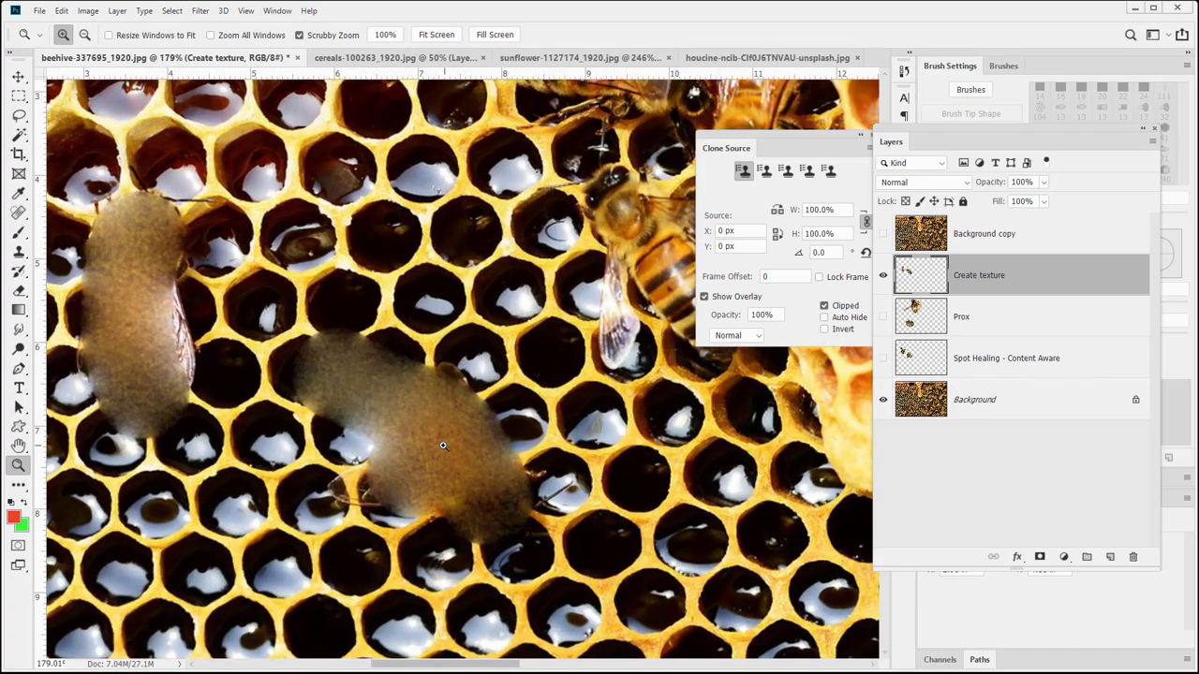
pyautogui.moveTo(439, 446); pyautogui.dragTo(379, 426)
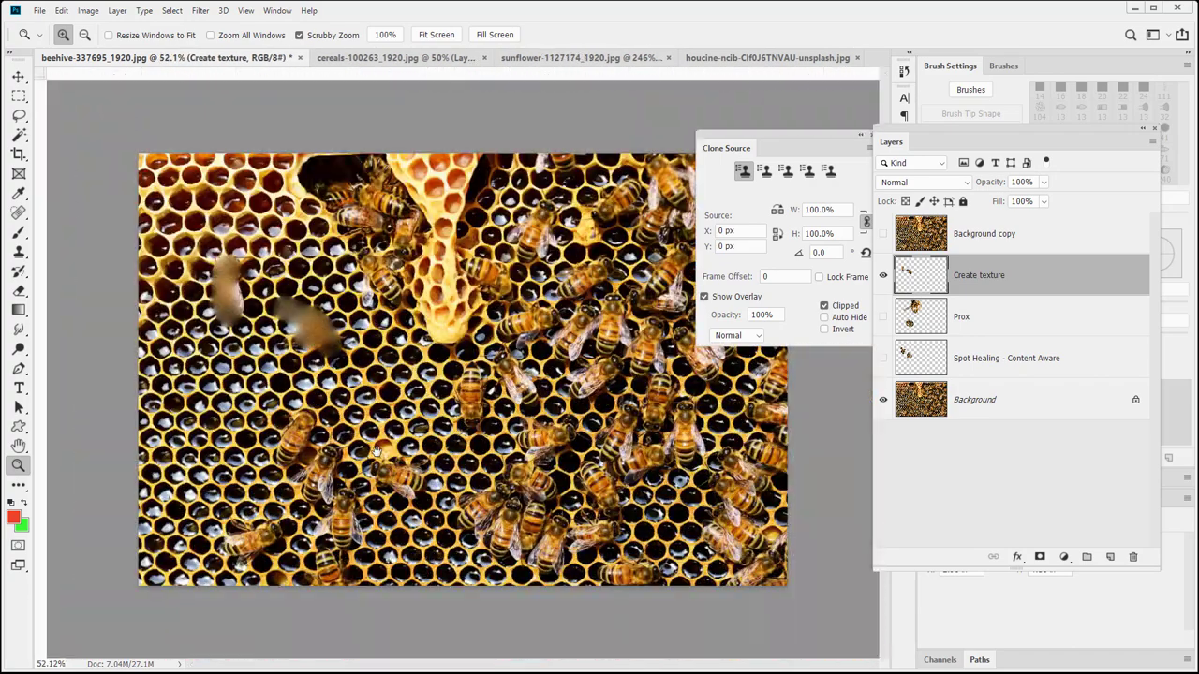
pyautogui.hotkey('ctrl', 'r')
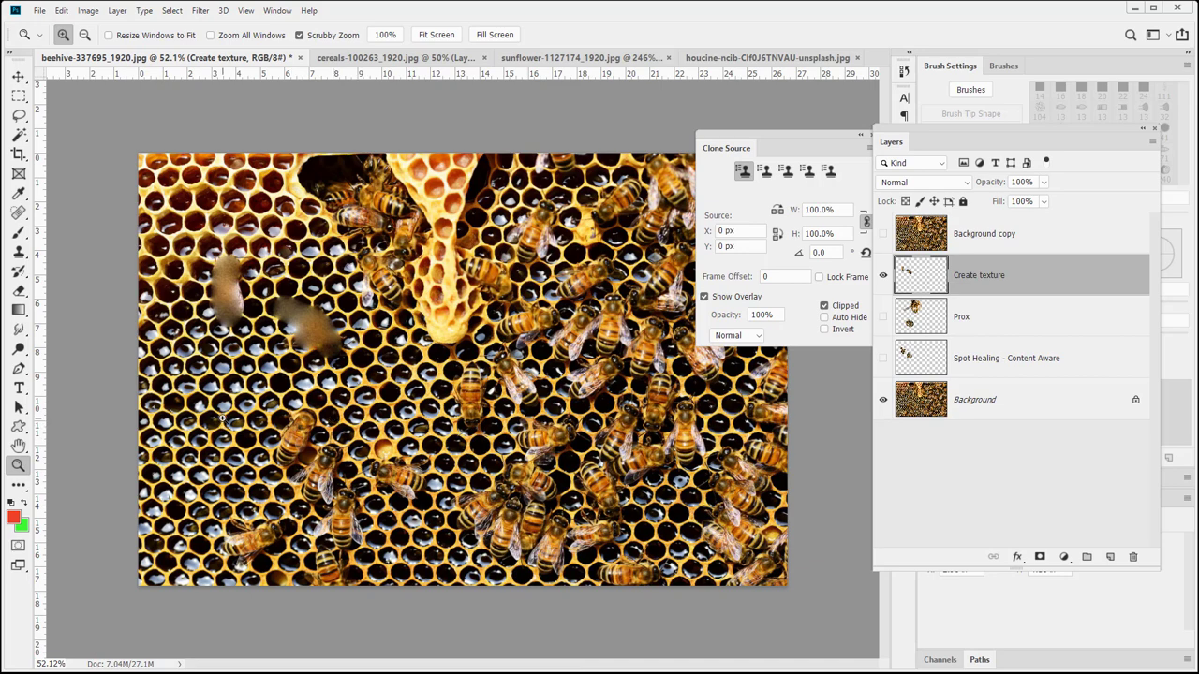
pyautogui.press('b')
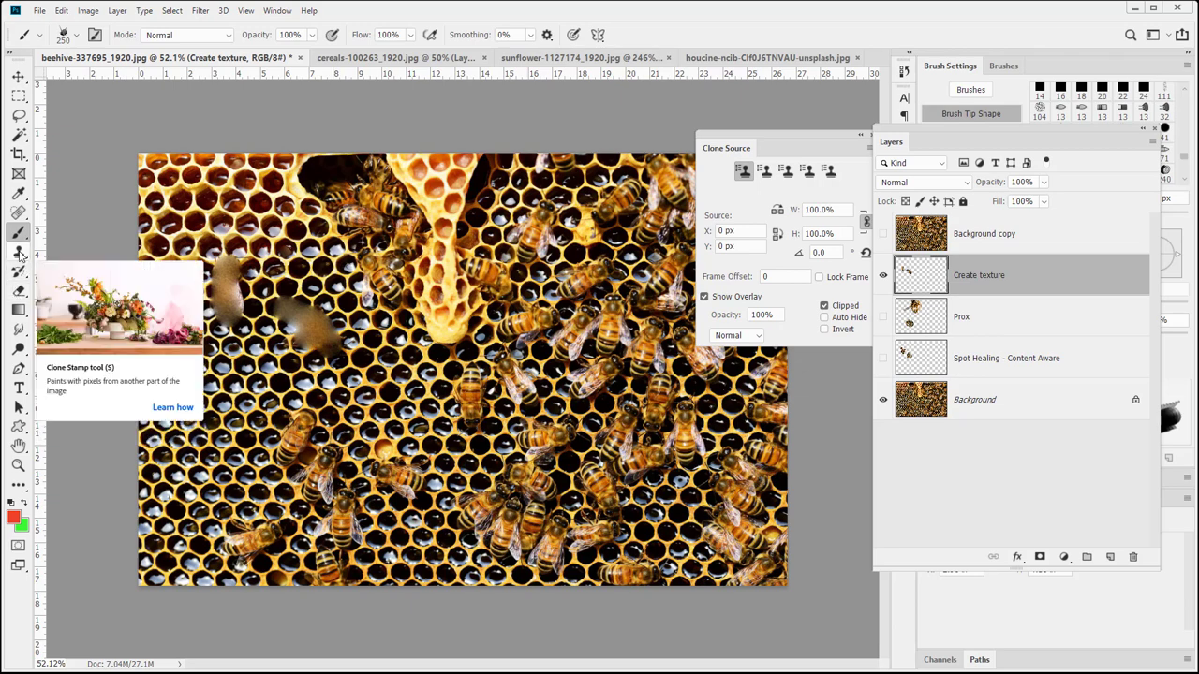
pyautogui.click(18, 212)
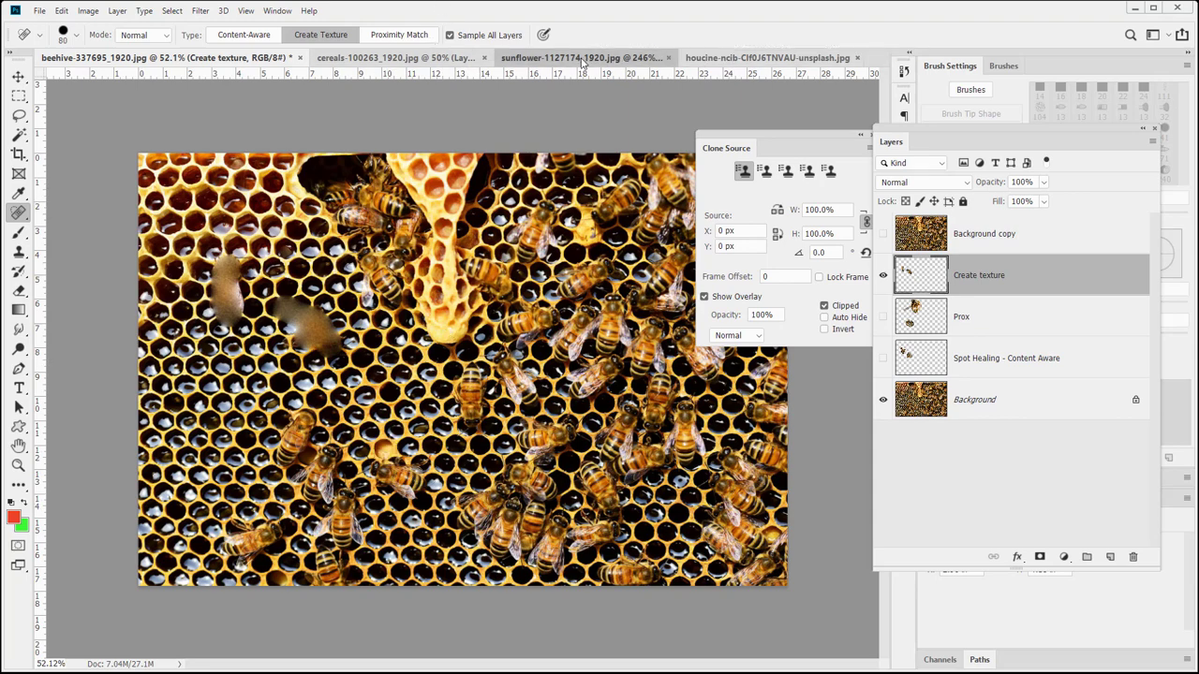
# Step: Switch to the sunflower image and zoom in on its centre
pyautogui.hotkey('ctrl', 'Tab')
pyautogui.press('z')
pyautogui.moveTo(286, 323); pyautogui.dragTo(341, 384)
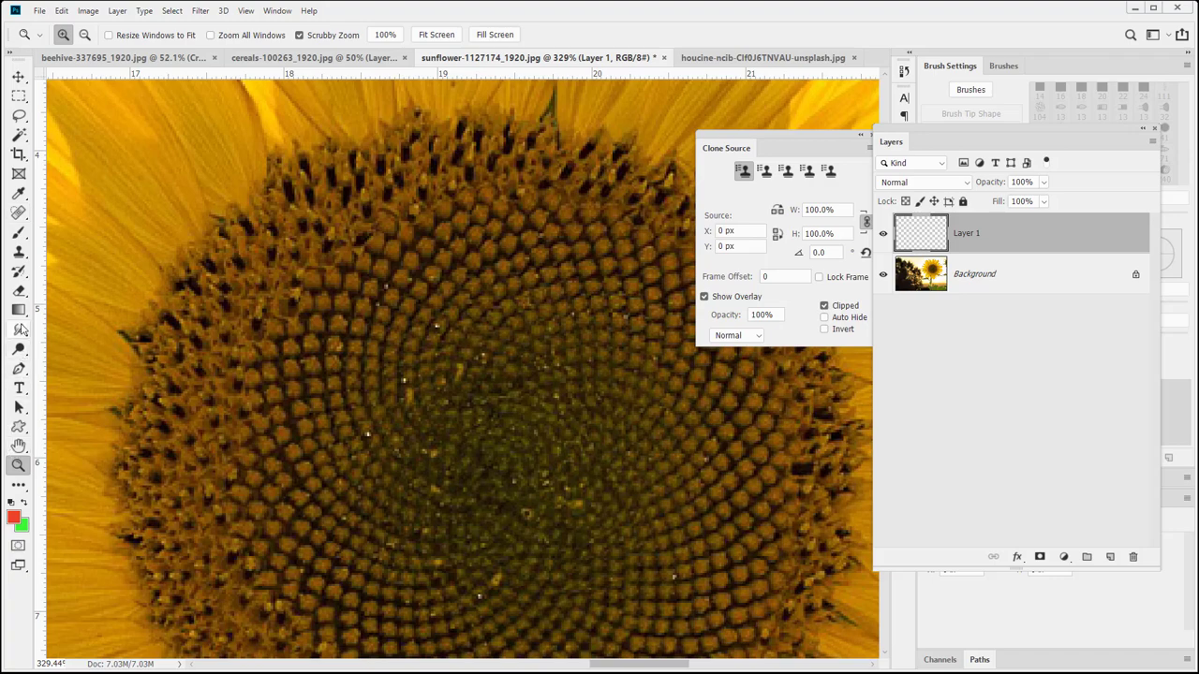
# Step: Try a smaller Clone Stamp on the sunflower centre and dismiss the missing-source warning
pyautogui.click(23, 256)
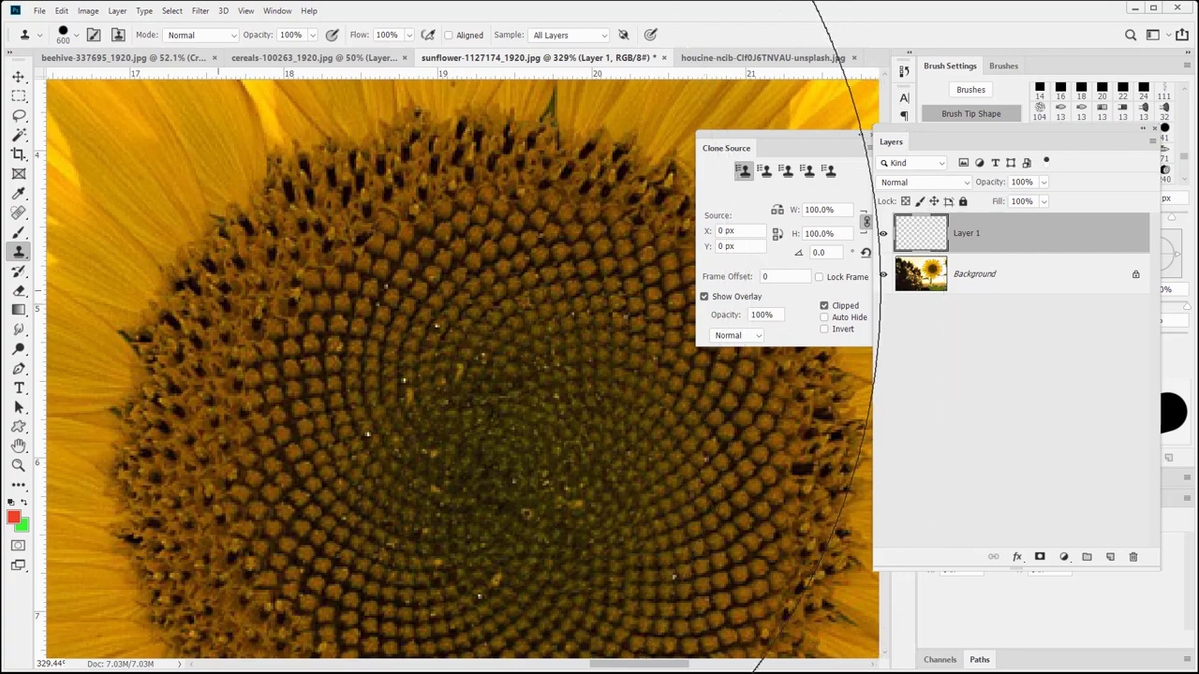
pyautogui.press('[')
pyautogui.press('[')
pyautogui.press('[')
pyautogui.press('[')
pyautogui.press('[')
pyautogui.press('[')
pyautogui.press('[')
pyautogui.press('[')
pyautogui.press('[')
pyautogui.press('[')
pyautogui.press('[')
pyautogui.press('[')
pyautogui.press('[')
pyautogui.press('[')
pyautogui.press('[')
pyautogui.press('[')
pyautogui.press('[')
pyautogui.press('[')
pyautogui.press('[')
pyautogui.press('[')
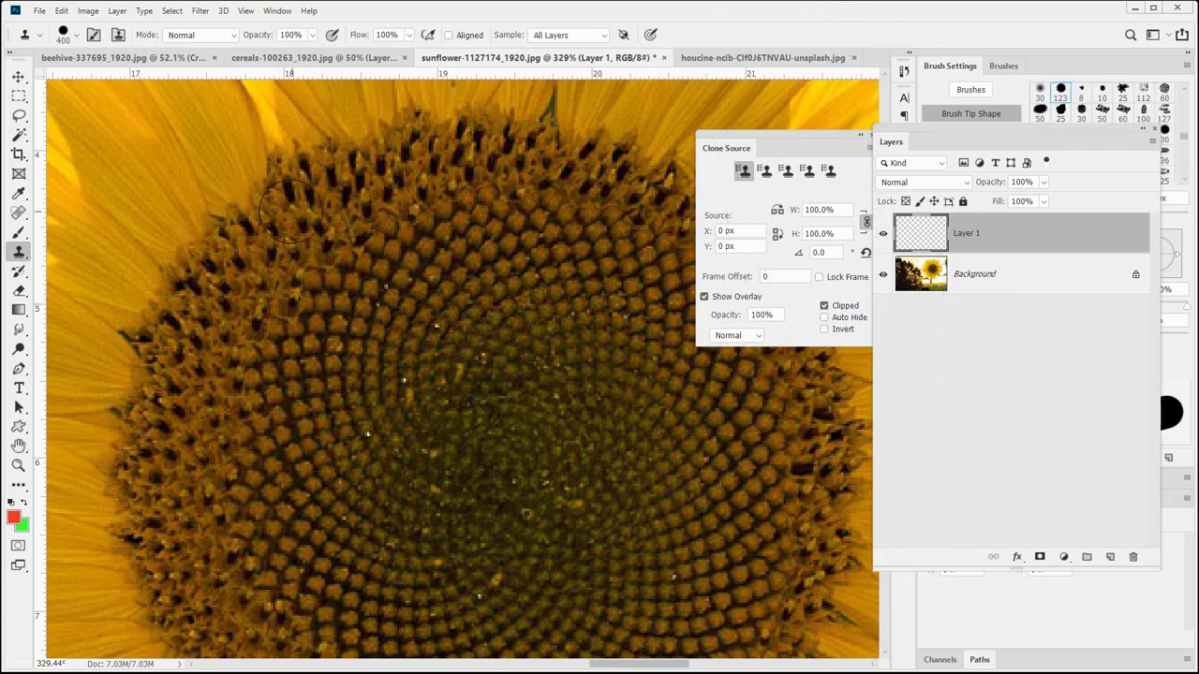
pyautogui.press('[')
pyautogui.click(345, 299)
pyautogui.click(593, 267)
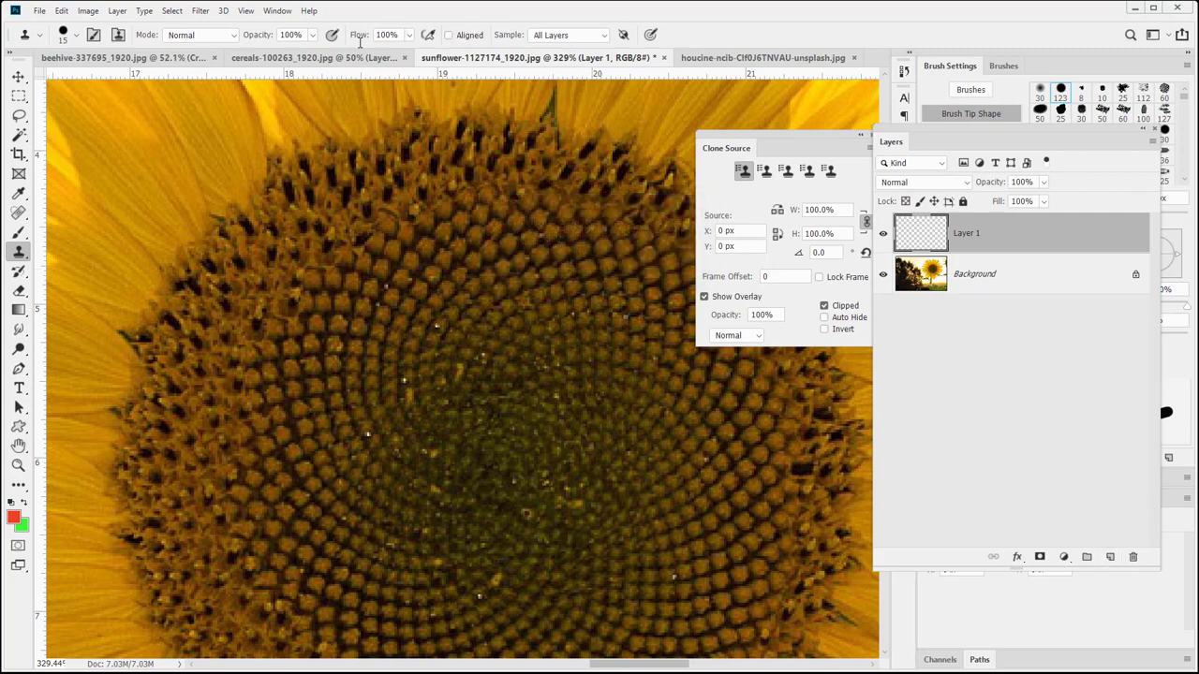
# Step: Heal a small speck on the seed head with a smaller Spot Healing Brush, then go to the portrait
pyautogui.click(16, 214)
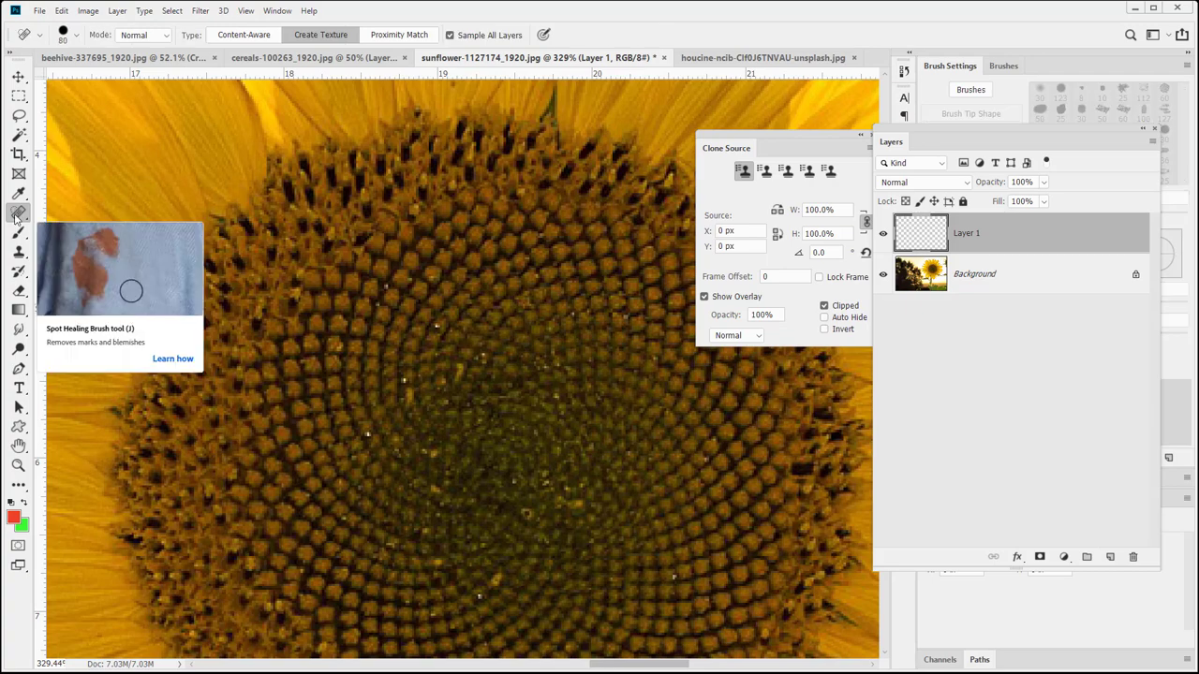
pyautogui.press('[')
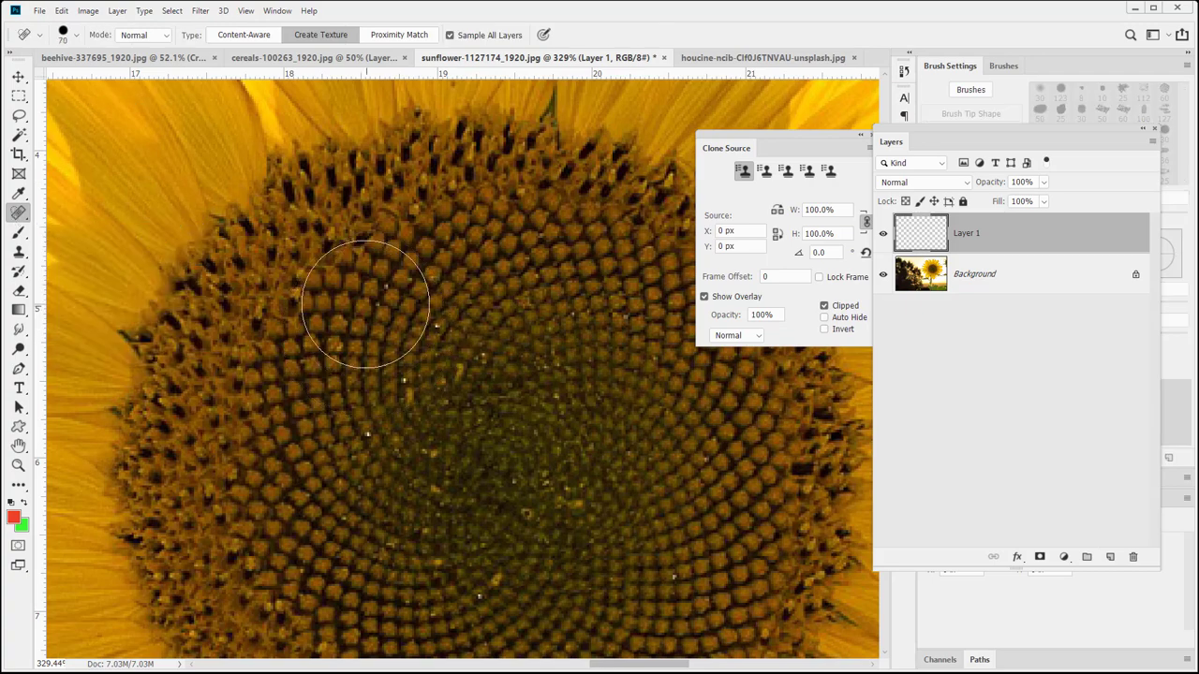
pyautogui.press('[')
pyautogui.press('[')
pyautogui.press('[')
pyautogui.press('[')
pyautogui.press('[')
pyautogui.press('[')
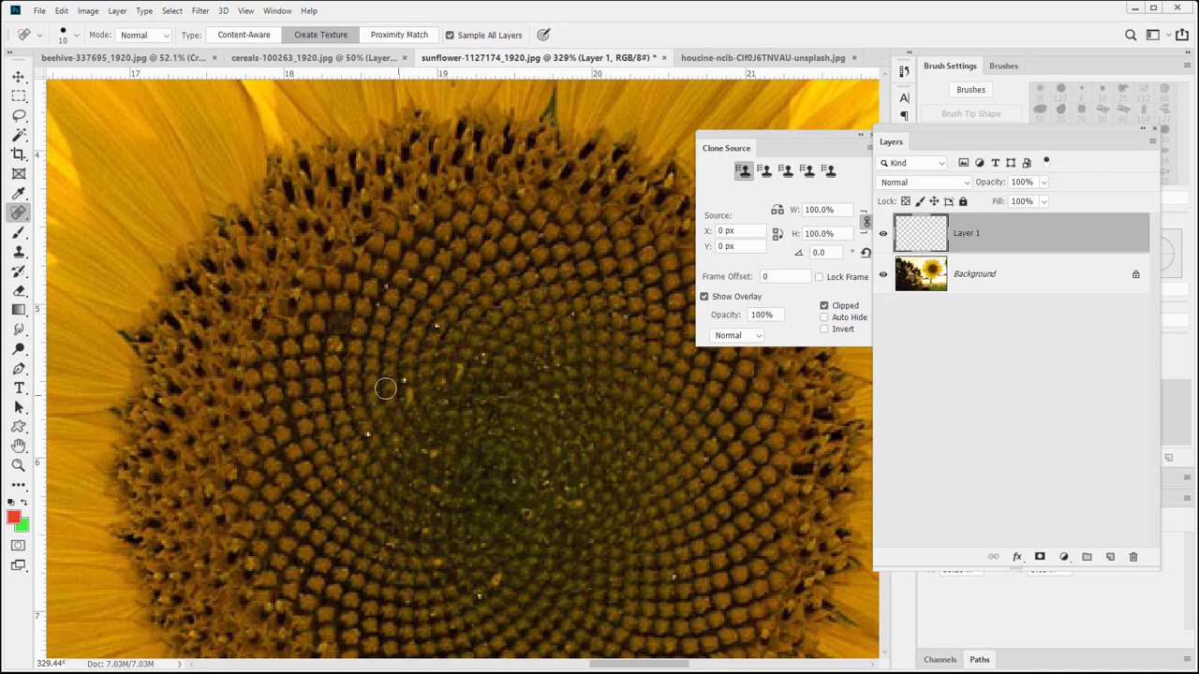
pyautogui.click(355, 337)
pyautogui.press('[')
pyautogui.press('[')
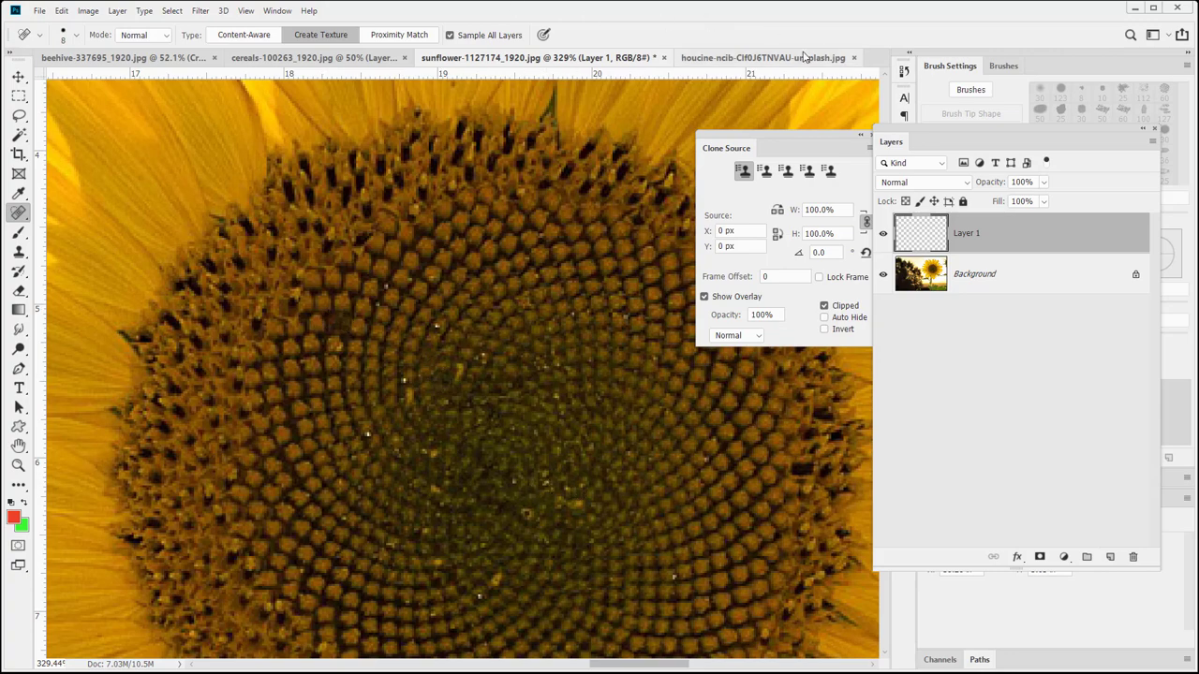
pyautogui.click(731, 58)
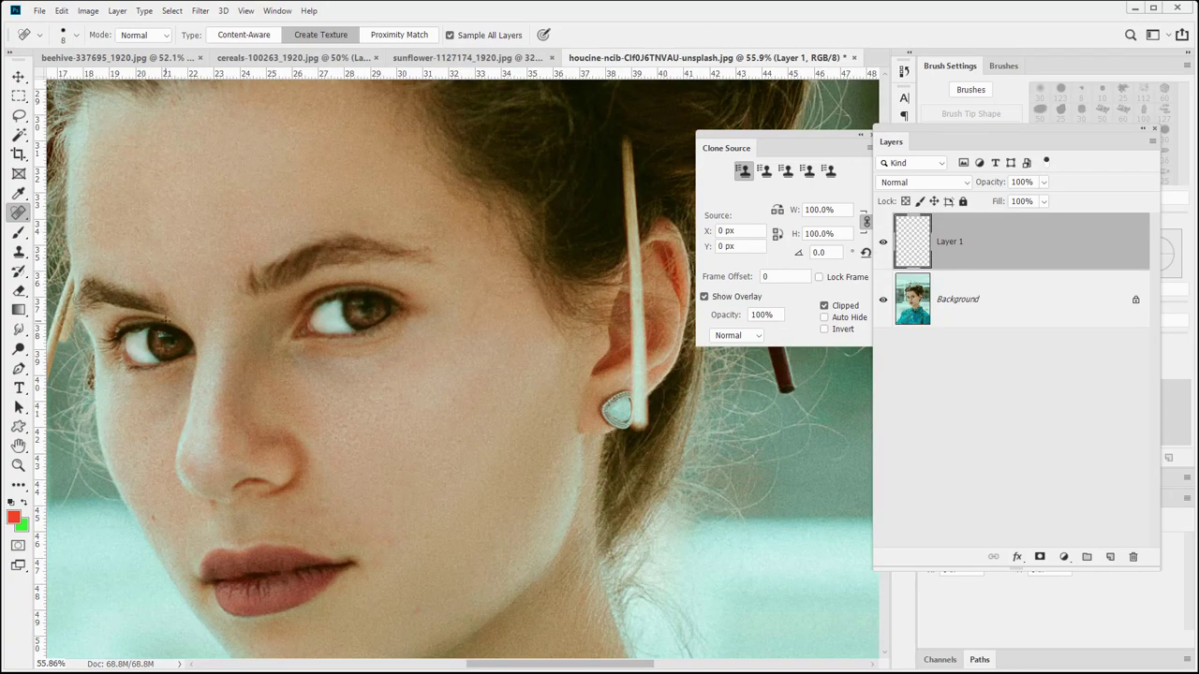
# Step: Pan to show more of the face and spot-heal the small blemish on the cheek
pyautogui.moveTo(337, 440); pyautogui.dragTo(452, 415)
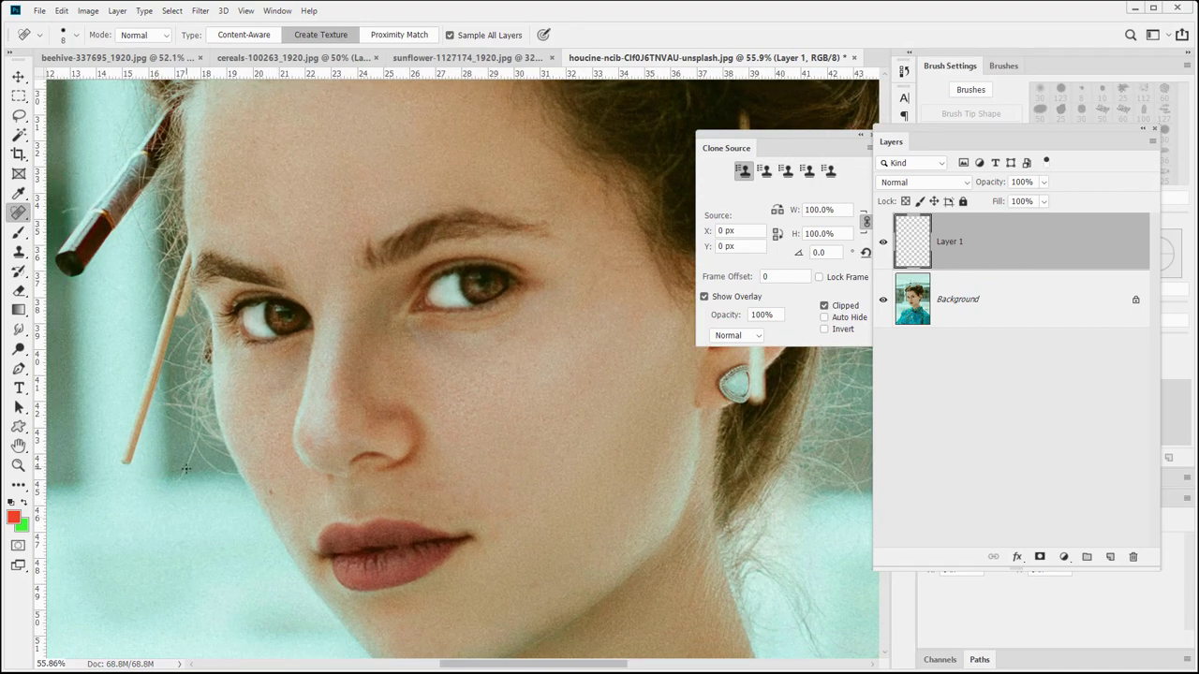
pyautogui.press('b')
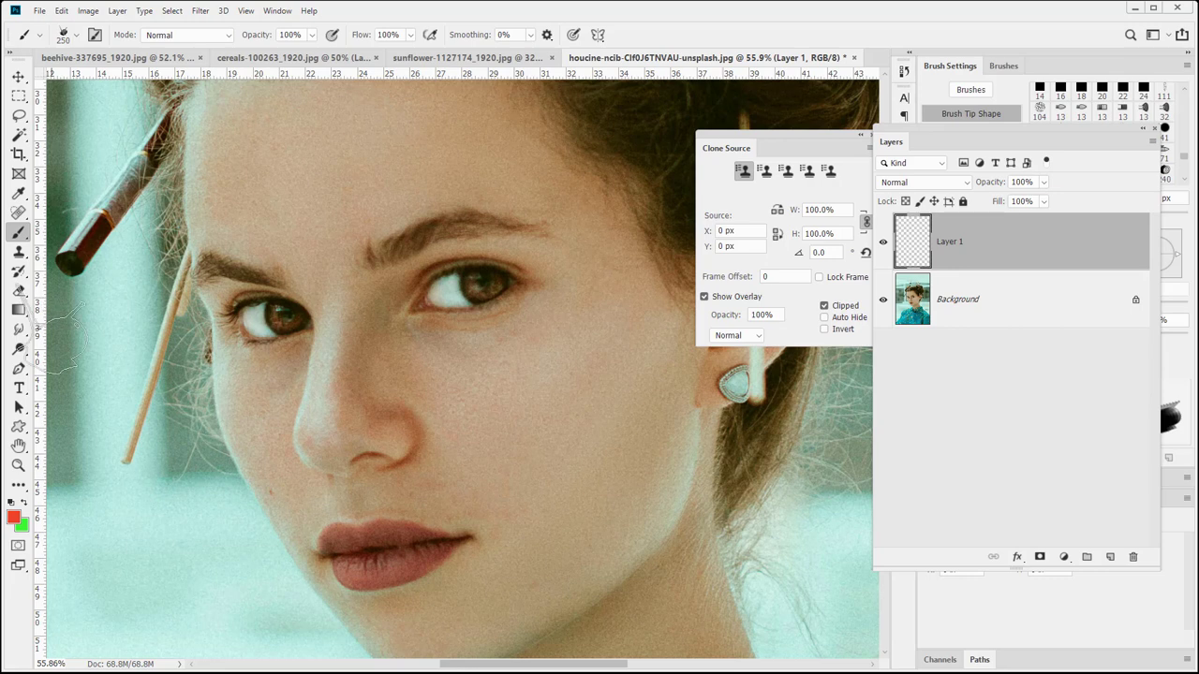
pyautogui.press('j')
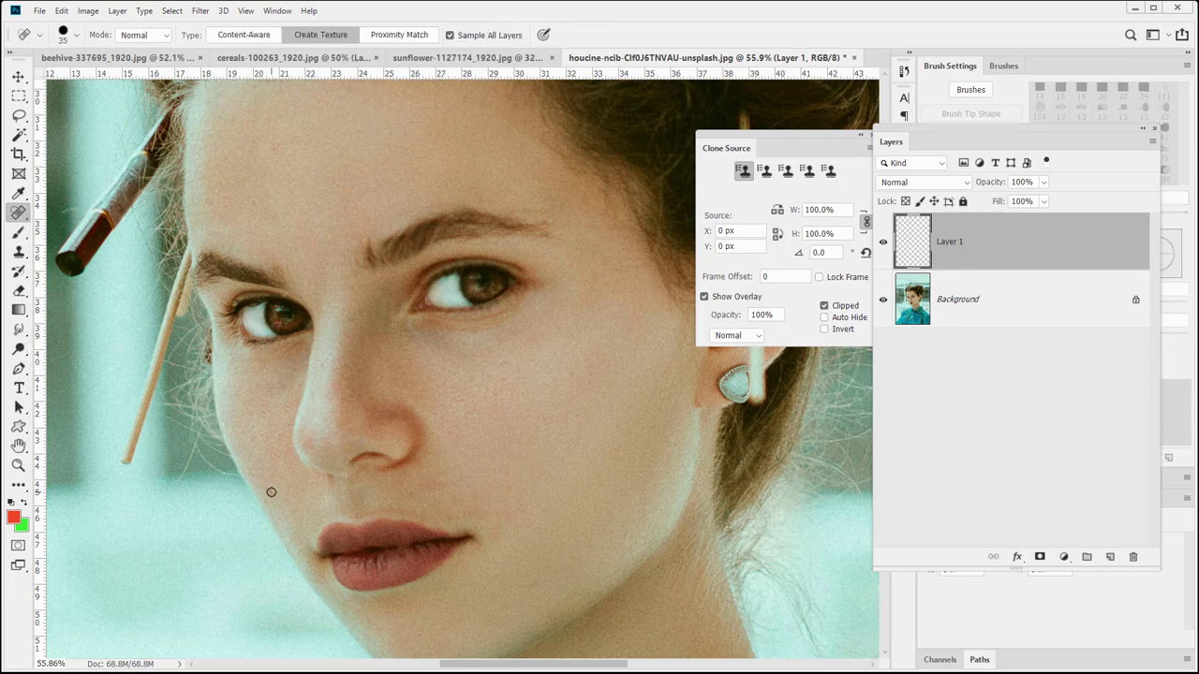
pyautogui.click(270, 492)
# Step: Switch spot healing to Content-Aware and paint a heal over the cheek below the eye
pyautogui.click(266, 33)
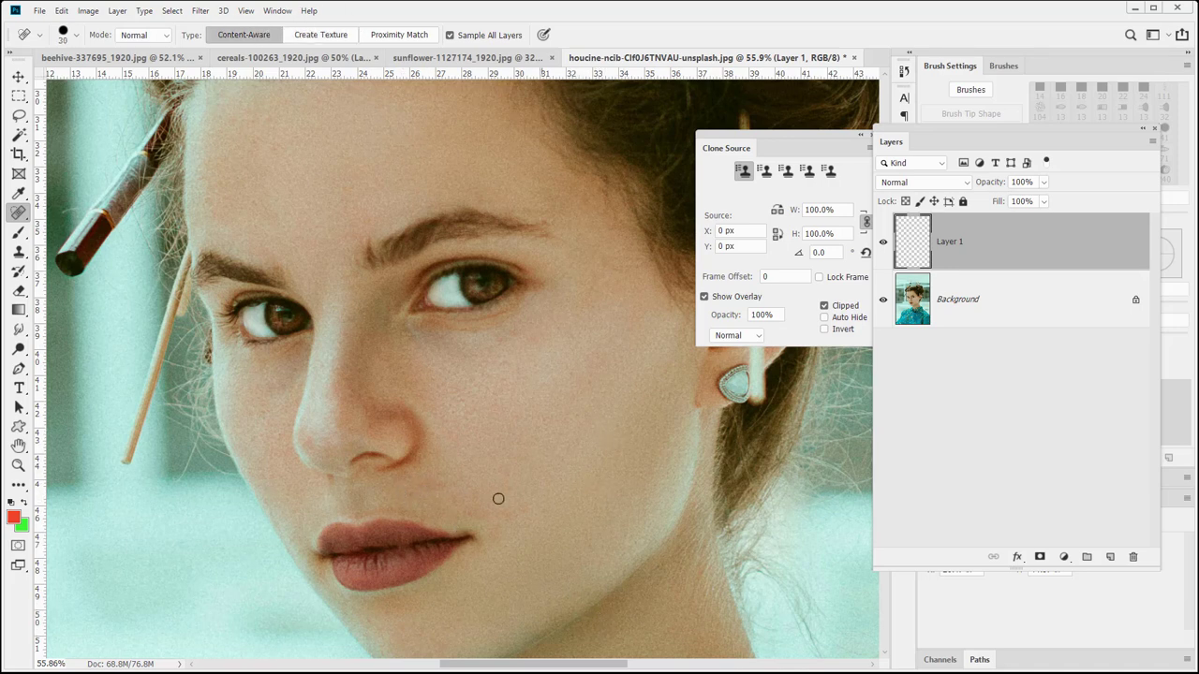
pyautogui.press(']')
pyautogui.moveTo(401, 361)
pyautogui.mouseDown()
pyautogui.moveTo(464, 377)
pyautogui.moveTo(452, 402)
pyautogui.moveTo(431, 377)
pyautogui.moveTo(468, 382)
pyautogui.moveTo(471, 420)
pyautogui.moveTo(490, 392)
pyautogui.moveTo(468, 403)
pyautogui.moveTo(494, 374)
pyautogui.moveTo(483, 401)
pyautogui.mouseUp()
# Step: With a 400 px brush, heal away the nose, undoing the eye dab, and hide Layer 1
pyautogui.press(']')
pyautogui.press(']')
pyautogui.press(']')
pyautogui.press(']')
pyautogui.press(']')
pyautogui.press(']')
pyautogui.press(']')
pyautogui.press(']')
pyautogui.press(']')
pyautogui.press(']')
pyautogui.press(']')
pyautogui.press(']')
pyautogui.press(']')
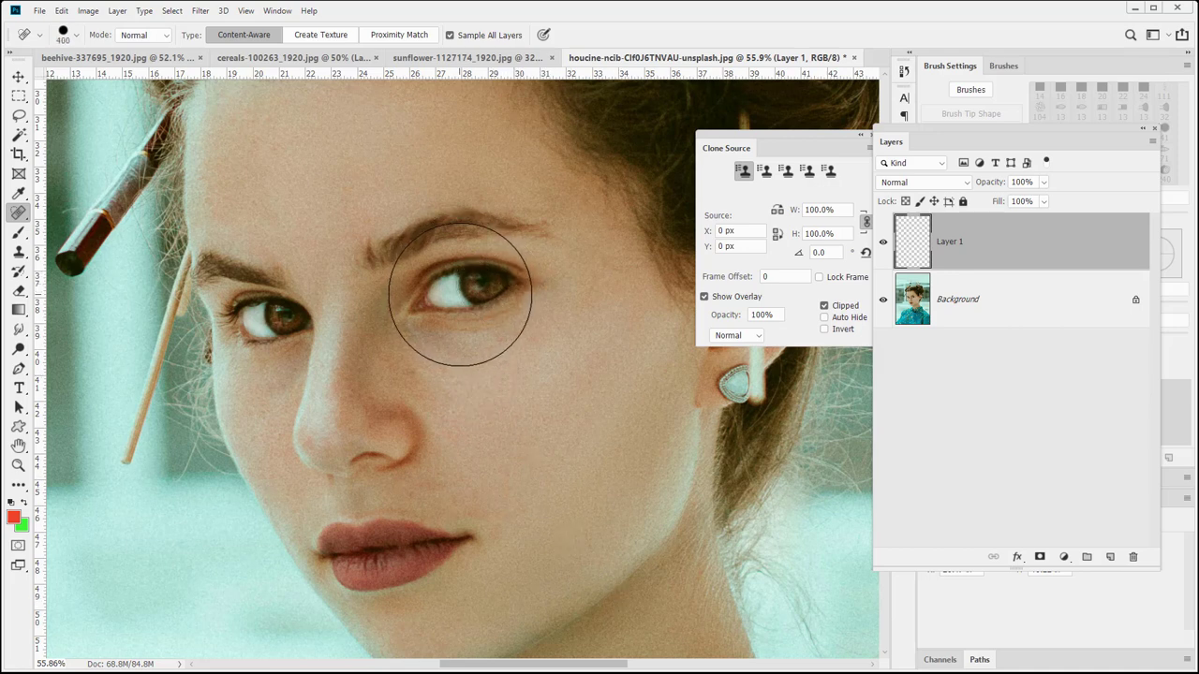
pyautogui.click(462, 294)
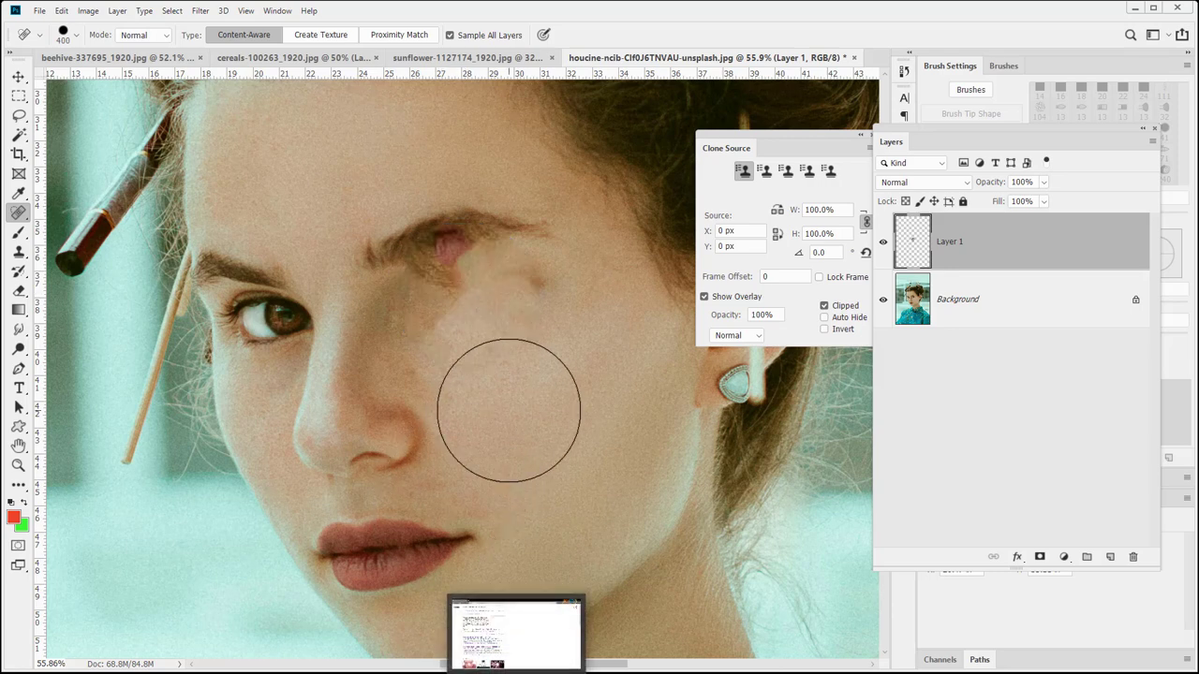
pyautogui.hotkey('ctrl', 'z')
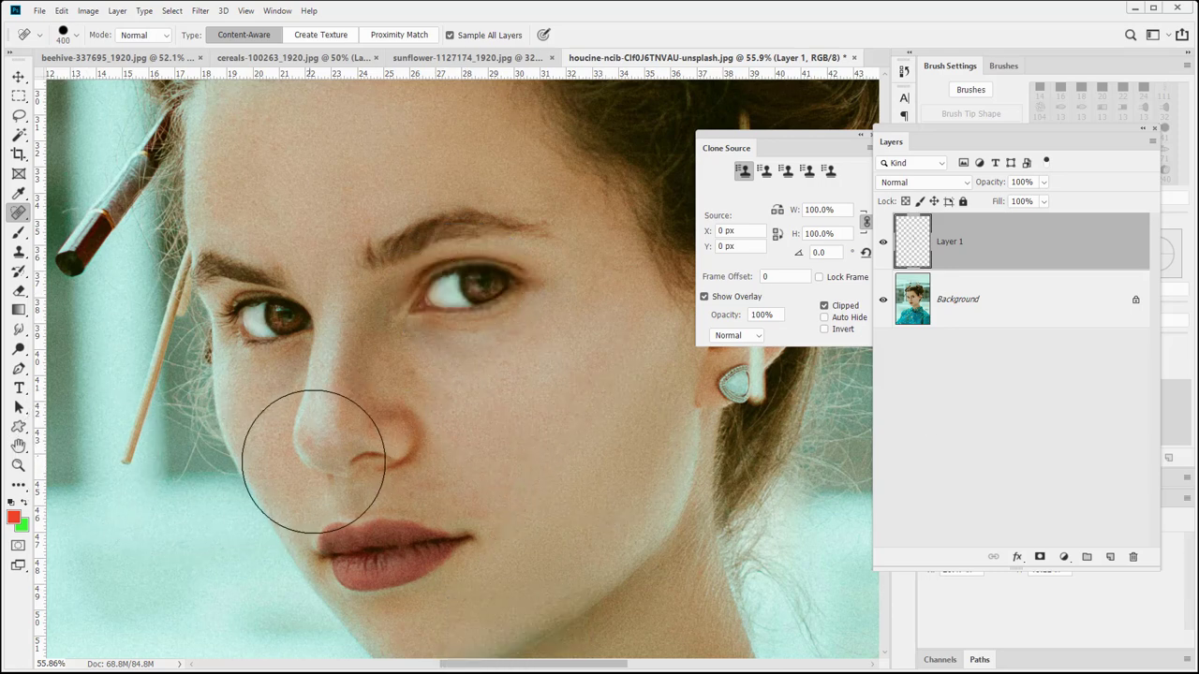
pyautogui.click(345, 431)
pyautogui.click(334, 369)
pyautogui.click(388, 425)
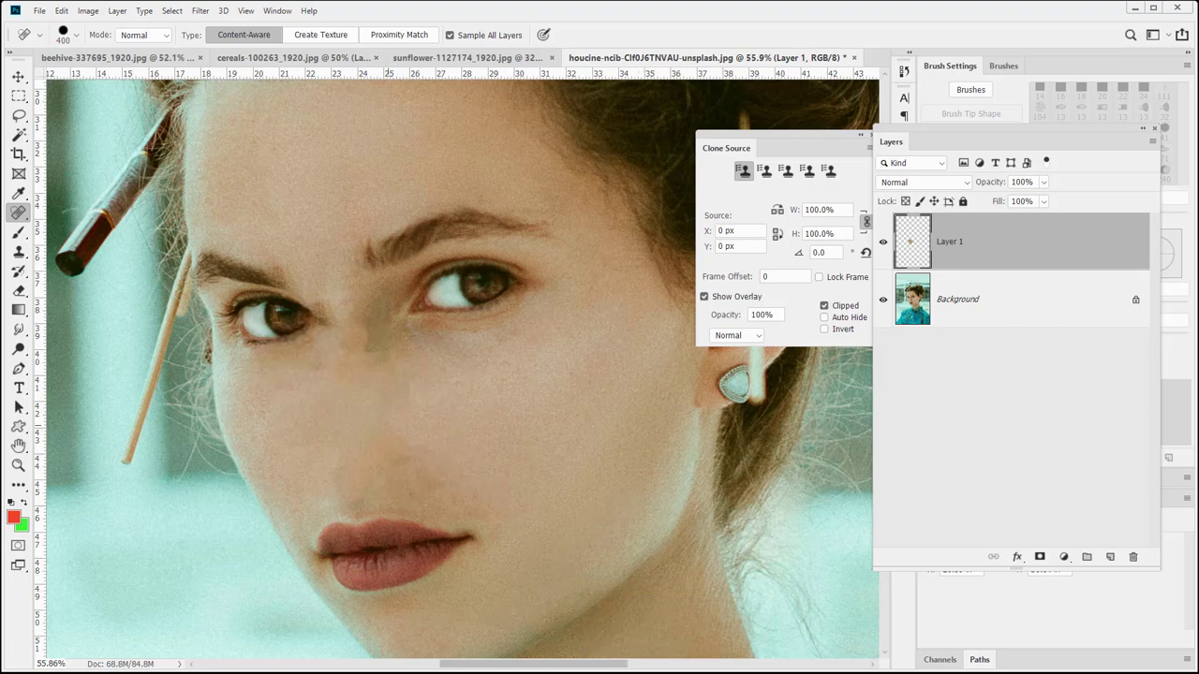
pyautogui.click(885, 243)
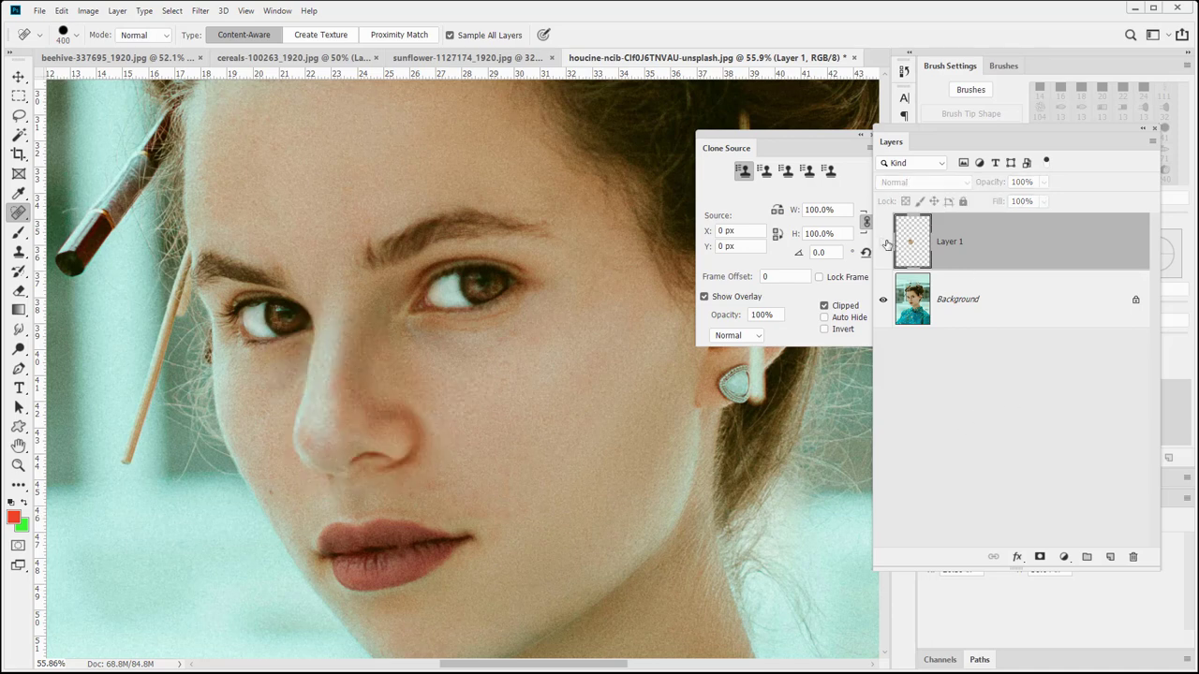
# Step: Add a new Layer 2 and heal over the nose using Proximity Match
pyautogui.click(1110, 557)
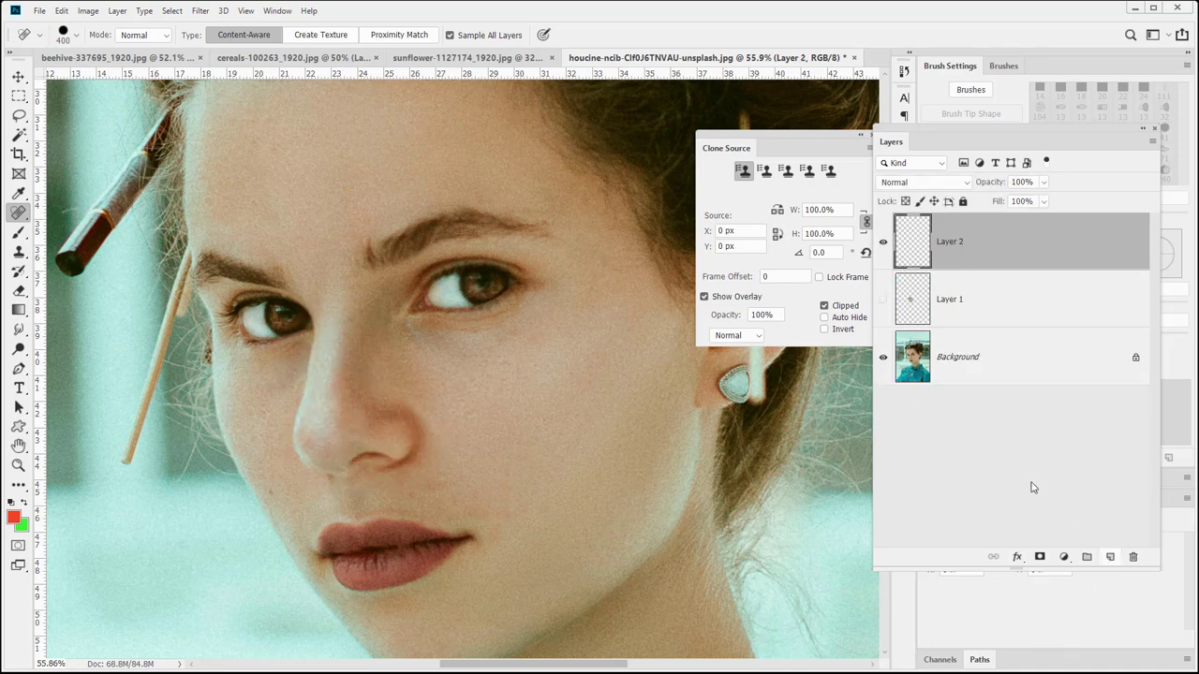
pyautogui.click(375, 36)
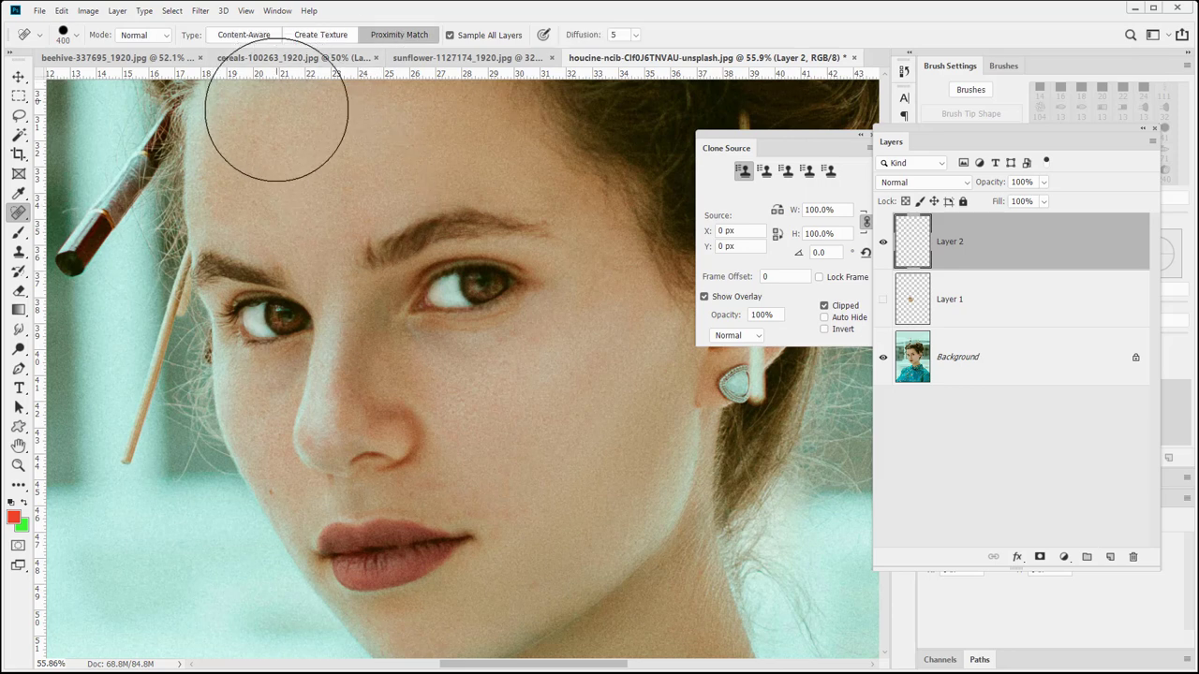
pyautogui.moveTo(367, 388)
pyautogui.mouseDown()
pyautogui.moveTo(397, 421)
pyautogui.moveTo(338, 432)
pyautogui.moveTo(367, 426)
pyautogui.mouseUp()
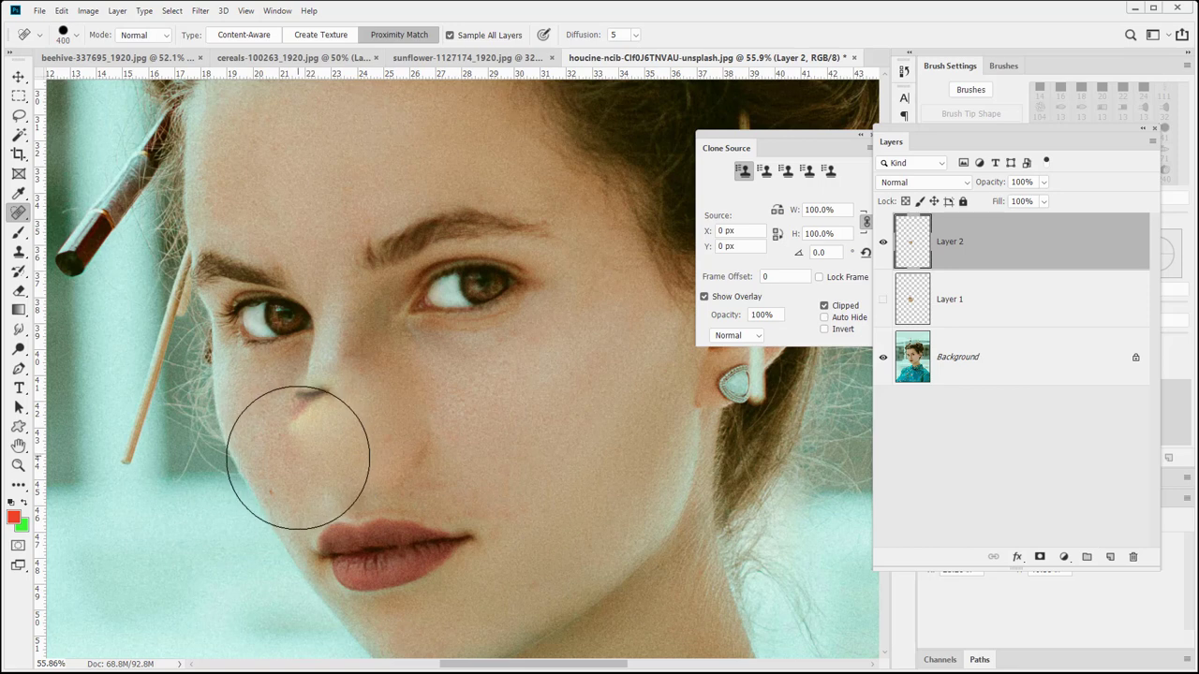
# Step: Heal the eye, cheek and nose bridge at 600 px, the iris at 125 px, then delete Layer 2
pyautogui.press(']')
pyautogui.press(']')
pyautogui.click(464, 279)
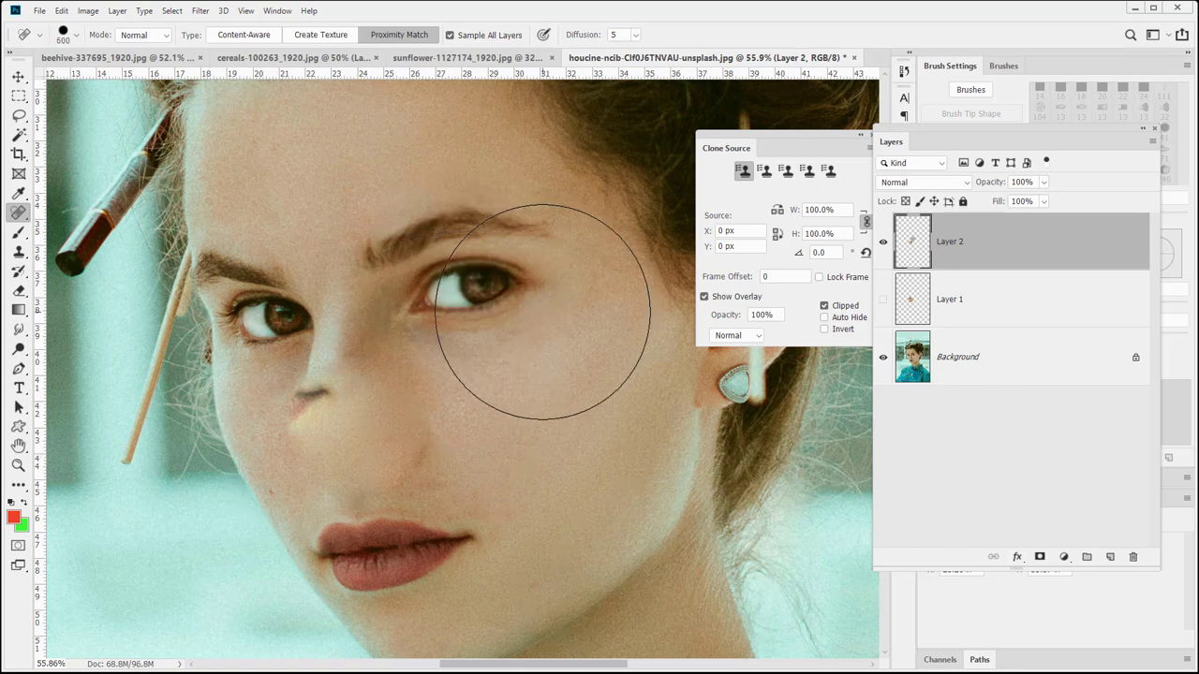
pyautogui.click(524, 309)
pyautogui.click(361, 335)
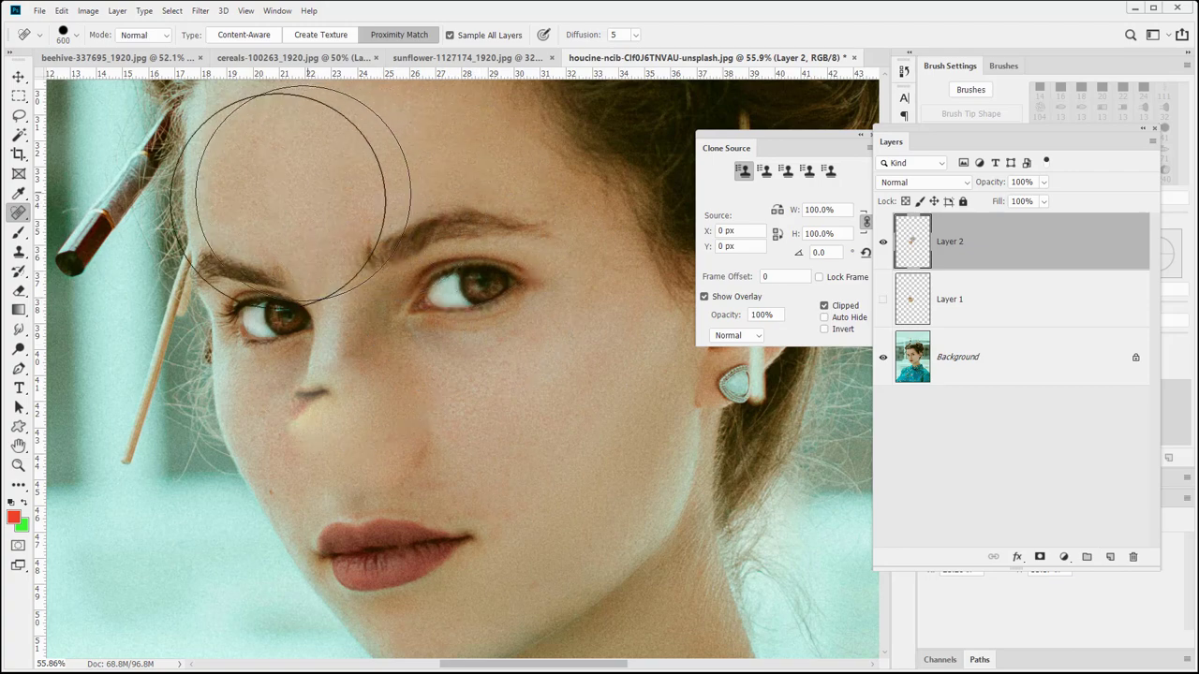
pyautogui.press('[')
pyautogui.press('[')
pyautogui.press('[')
pyautogui.press('[')
pyautogui.press('[')
pyautogui.press('[')
pyautogui.press('[')
pyautogui.press('[')
pyautogui.click(483, 283)
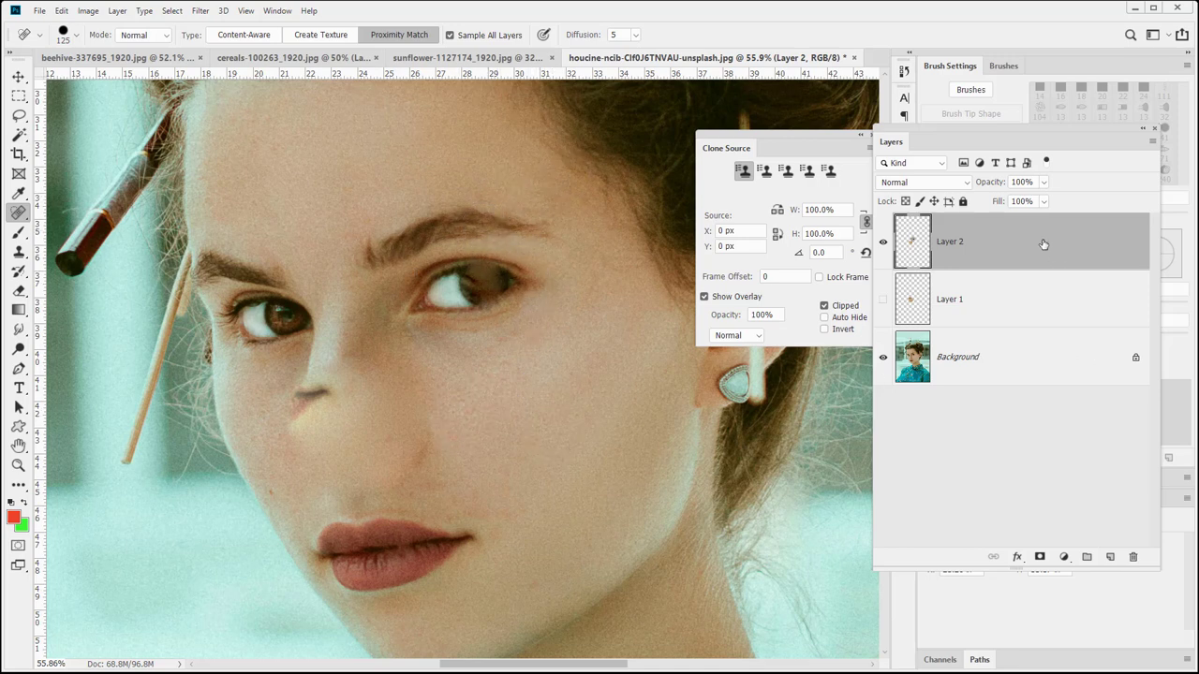
pyautogui.moveTo(1044, 243); pyautogui.dragTo(1132, 558)
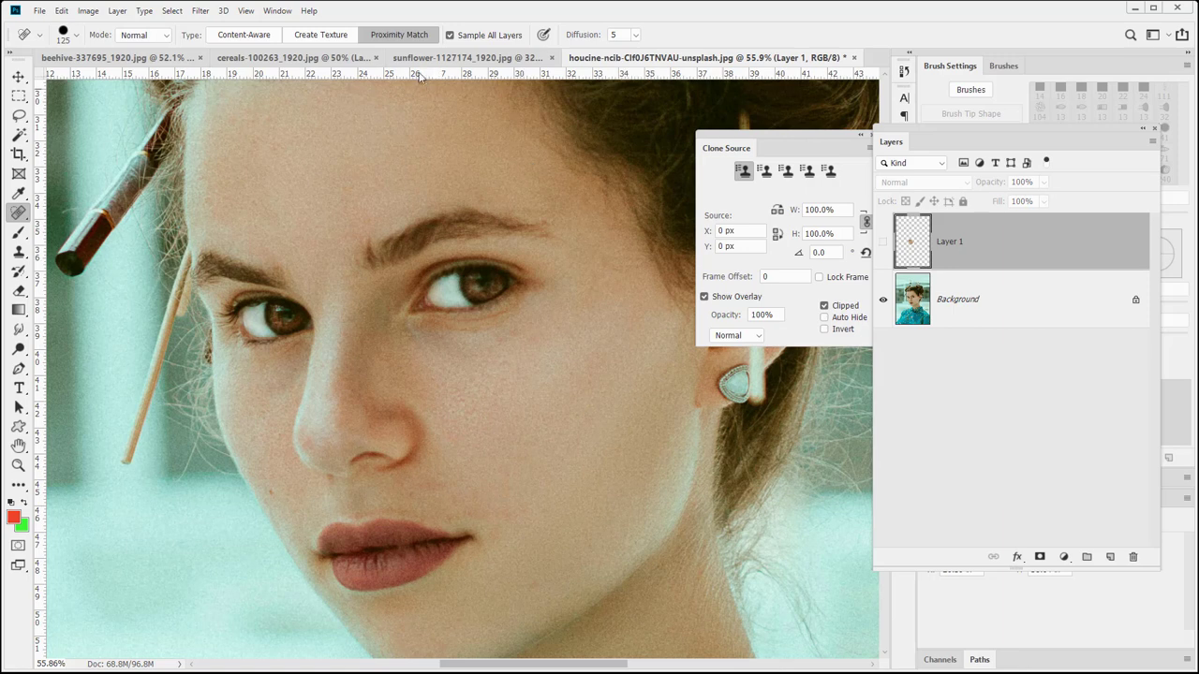
# Step: Set spot healing to Create Texture on a new Layer 2, trying and undoing an 80 px mole heal
pyautogui.click(339, 35)
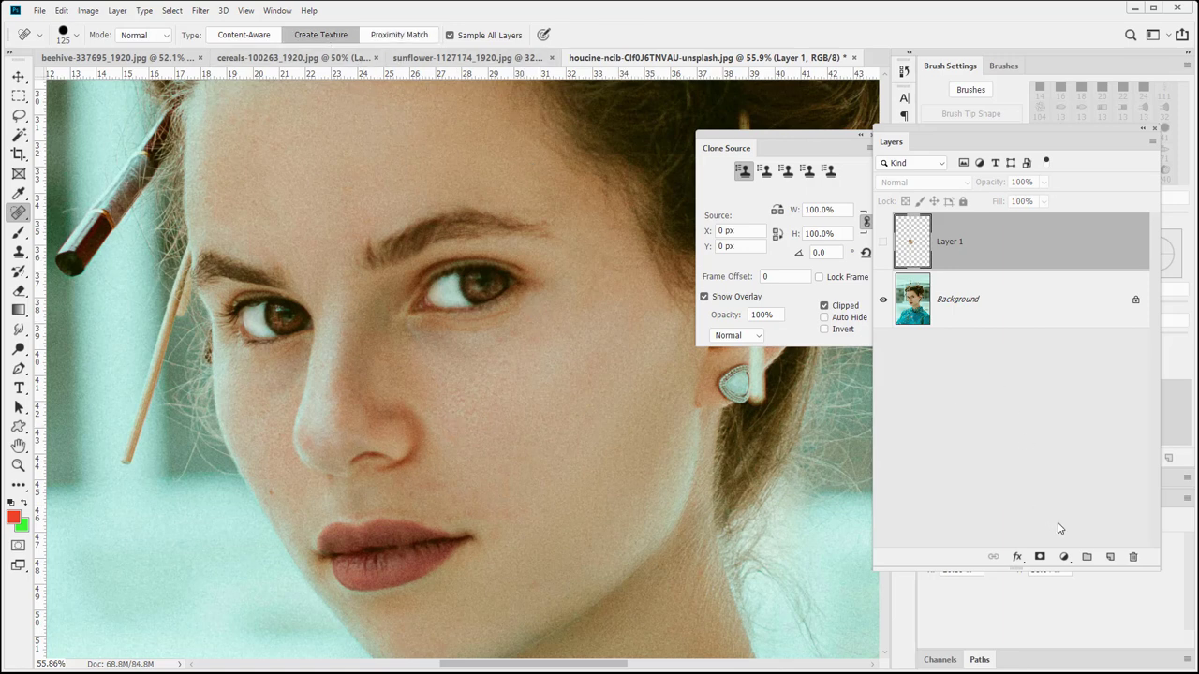
pyautogui.click(1109, 556)
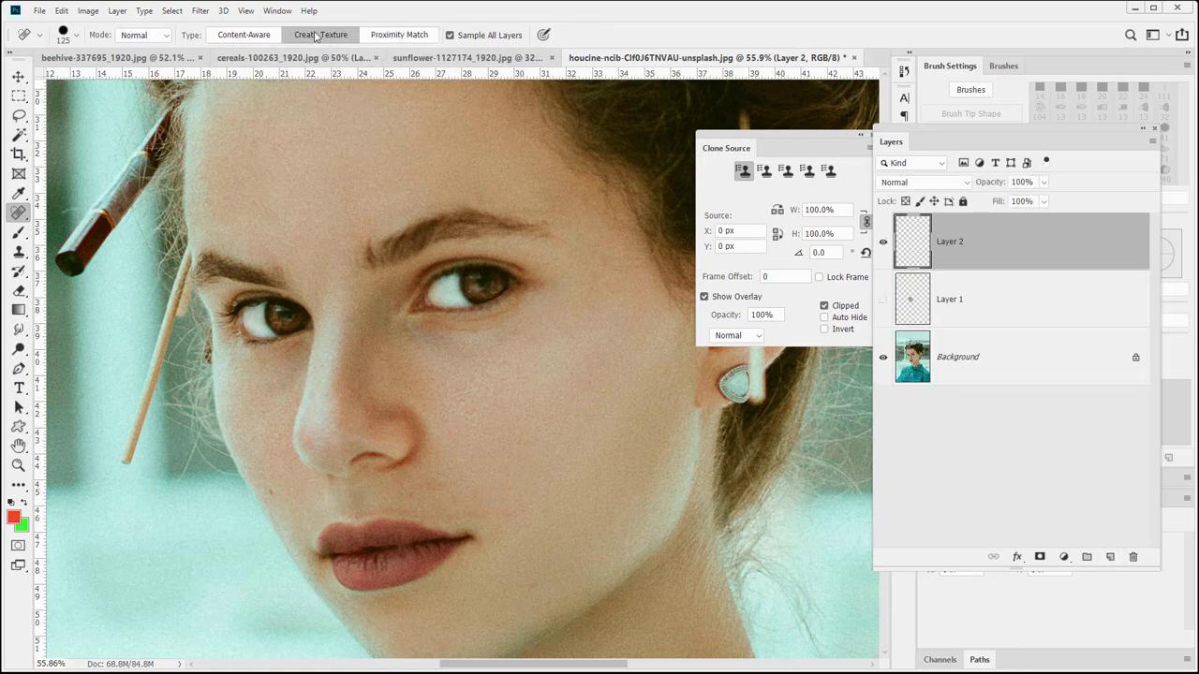
pyautogui.press('[')
pyautogui.press('[')
pyautogui.press('[')
pyautogui.click(273, 493)
pyautogui.hotkey('ctrl', 'z')
# Step: Heal a cheek patch at 300 px, then undo a 600 px heal over the eye
pyautogui.press(']')
pyautogui.press(']')
pyautogui.press(']')
pyautogui.press(']')
pyautogui.press(']')
pyautogui.press(']')
pyautogui.press(']')
pyautogui.press(']')
pyautogui.press(']')
pyautogui.press(']')
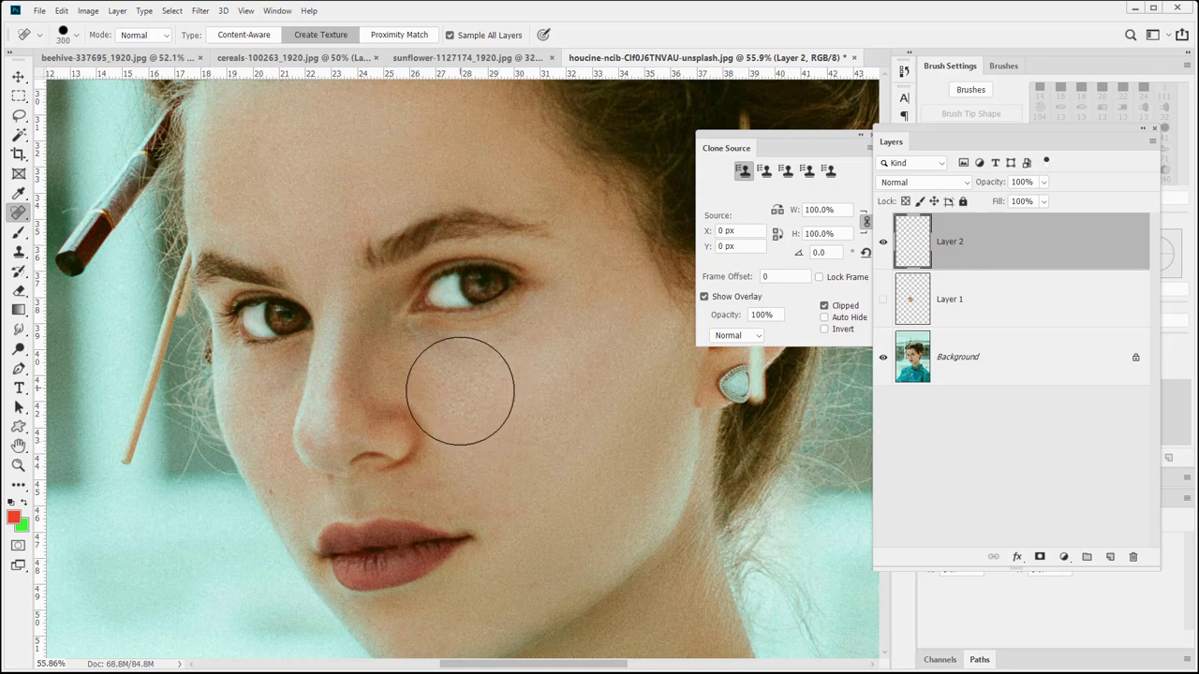
pyautogui.click(506, 408)
pyautogui.press(']')
pyautogui.press(']')
pyautogui.press(']')
pyautogui.click(448, 269)
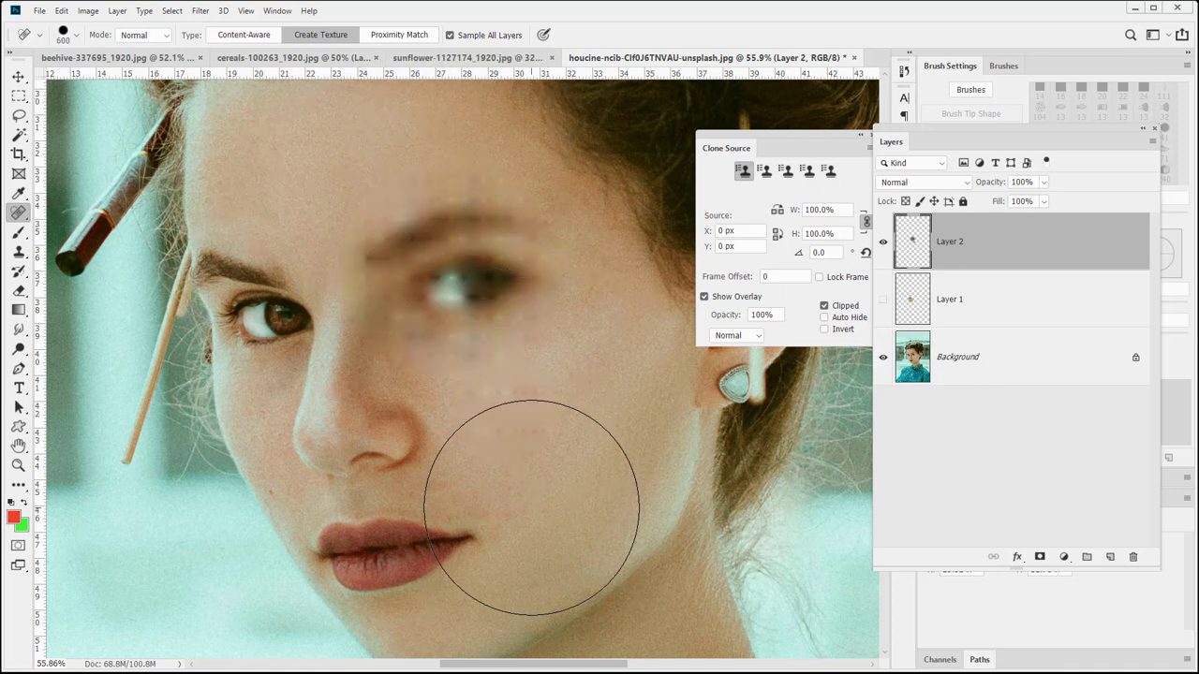
pyautogui.hotkey('ctrl', 'z')
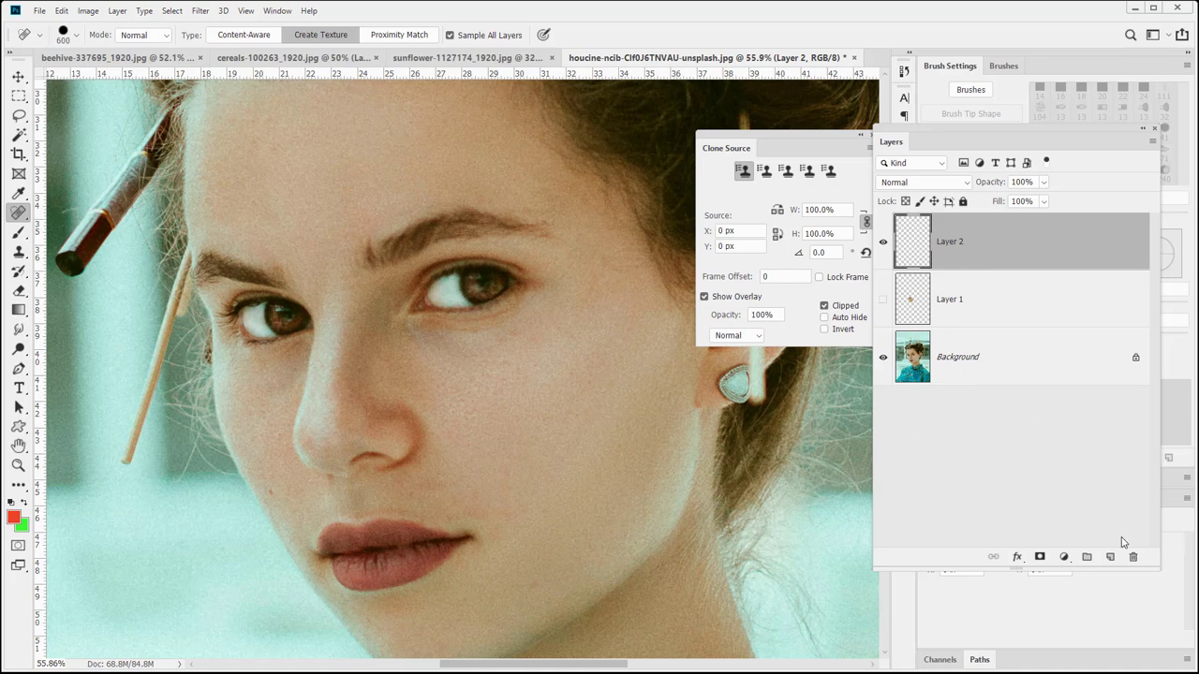
# Step: Cover the portrait with a Pattern Fill layer using the default grey woven pattern
pyautogui.click(1064, 557)
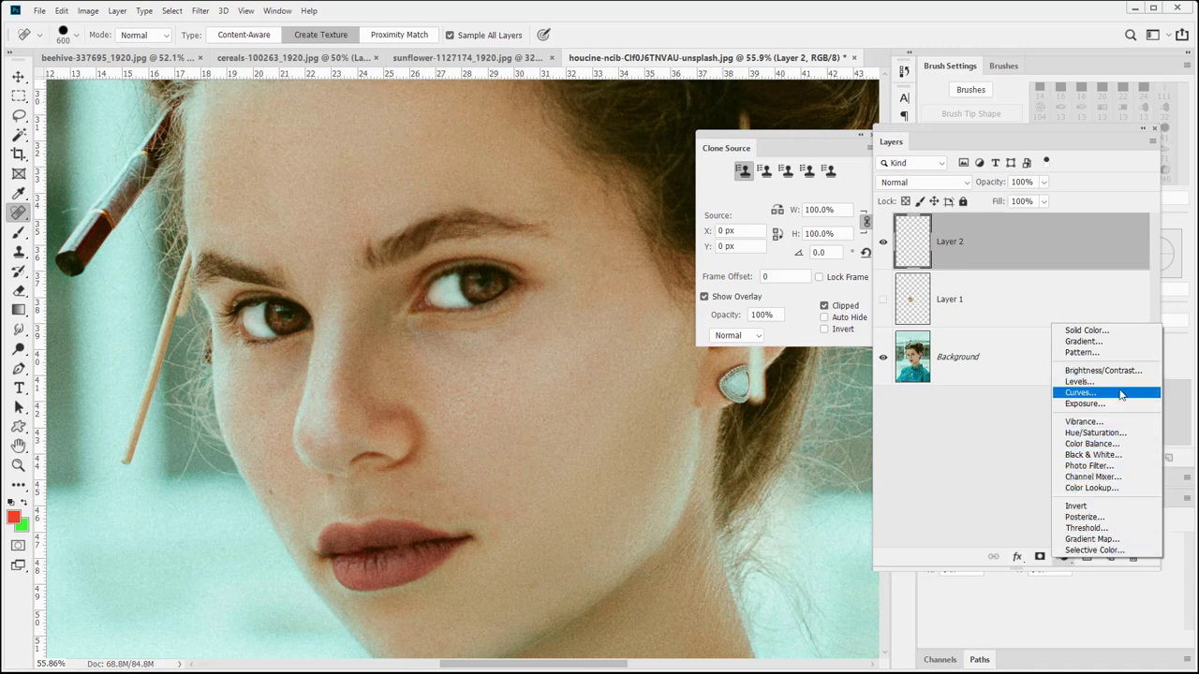
pyautogui.click(1121, 354)
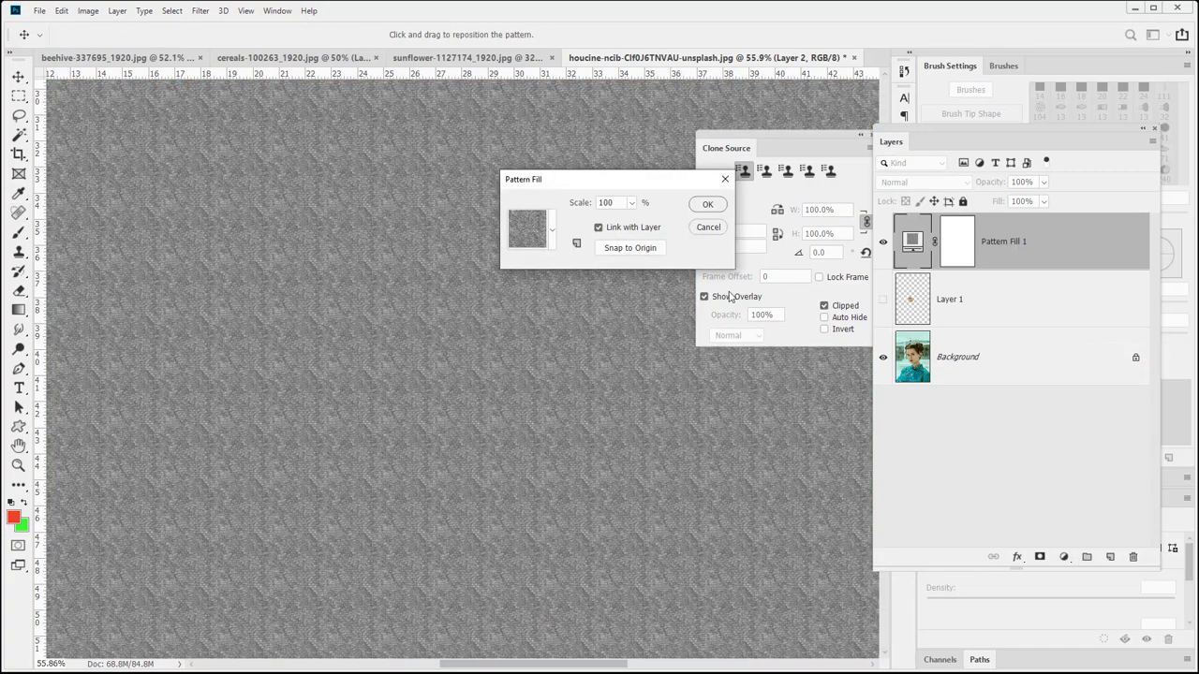
pyautogui.click(553, 235)
pyautogui.click(552, 234)
pyautogui.click(707, 205)
# Step: Convert Pattern Fill 1 into a smart object
pyautogui.rightClick(918, 245)
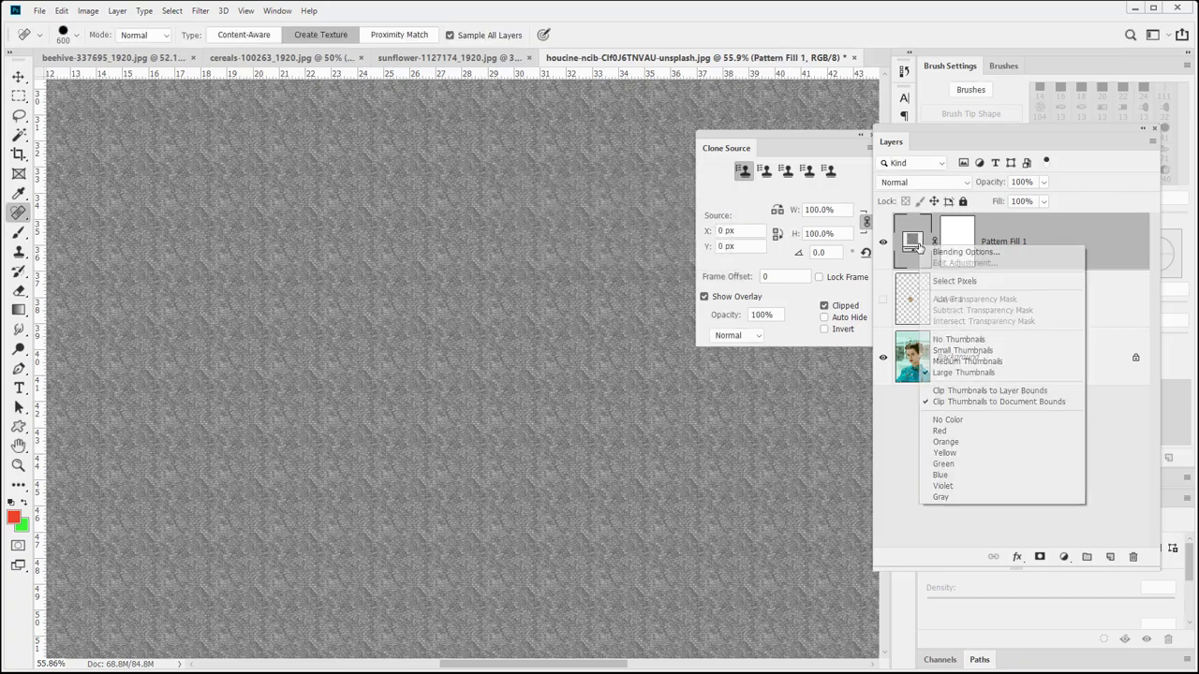
pyautogui.rightClick(1056, 234)
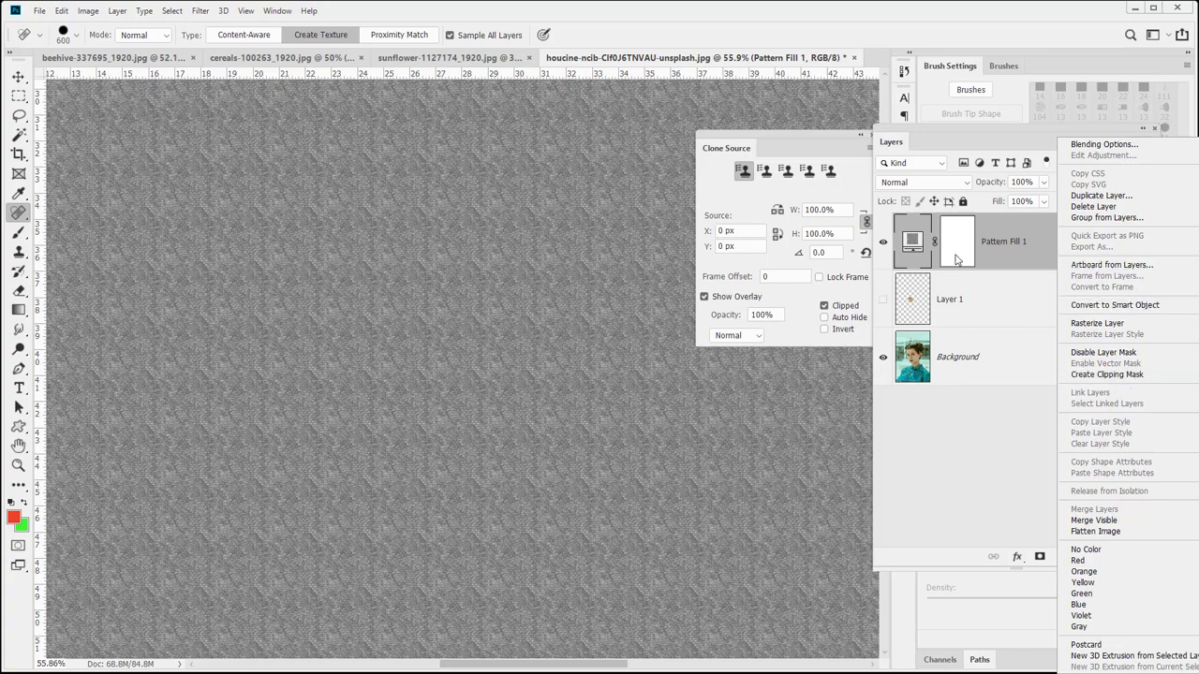
pyautogui.click(921, 265)
pyautogui.rightClick(921, 265)
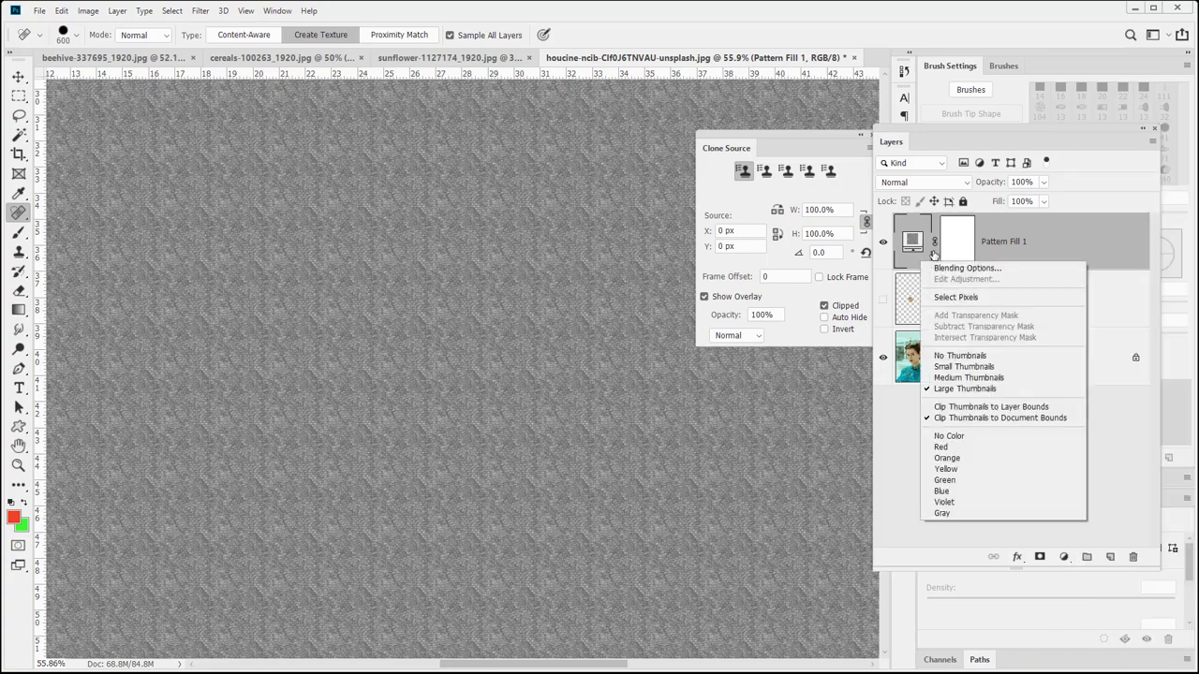
pyautogui.click(934, 254)
pyautogui.rightClick(935, 252)
pyautogui.click(1062, 236)
pyautogui.rightClick(1063, 241)
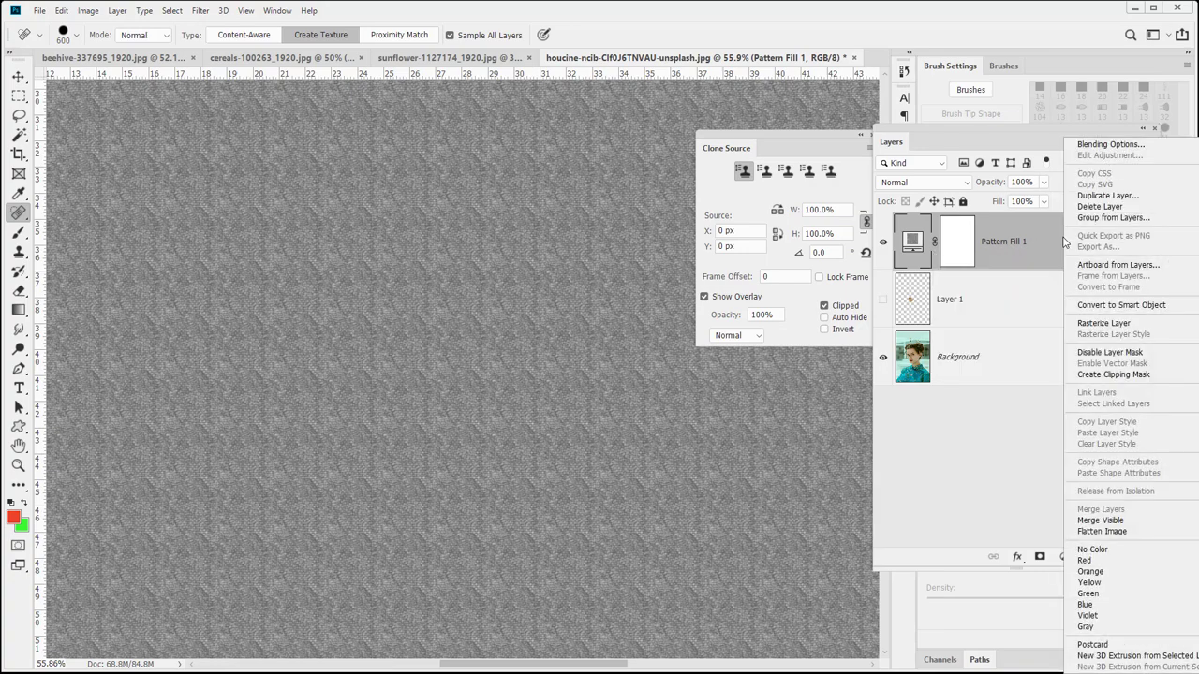
pyautogui.click(1116, 304)
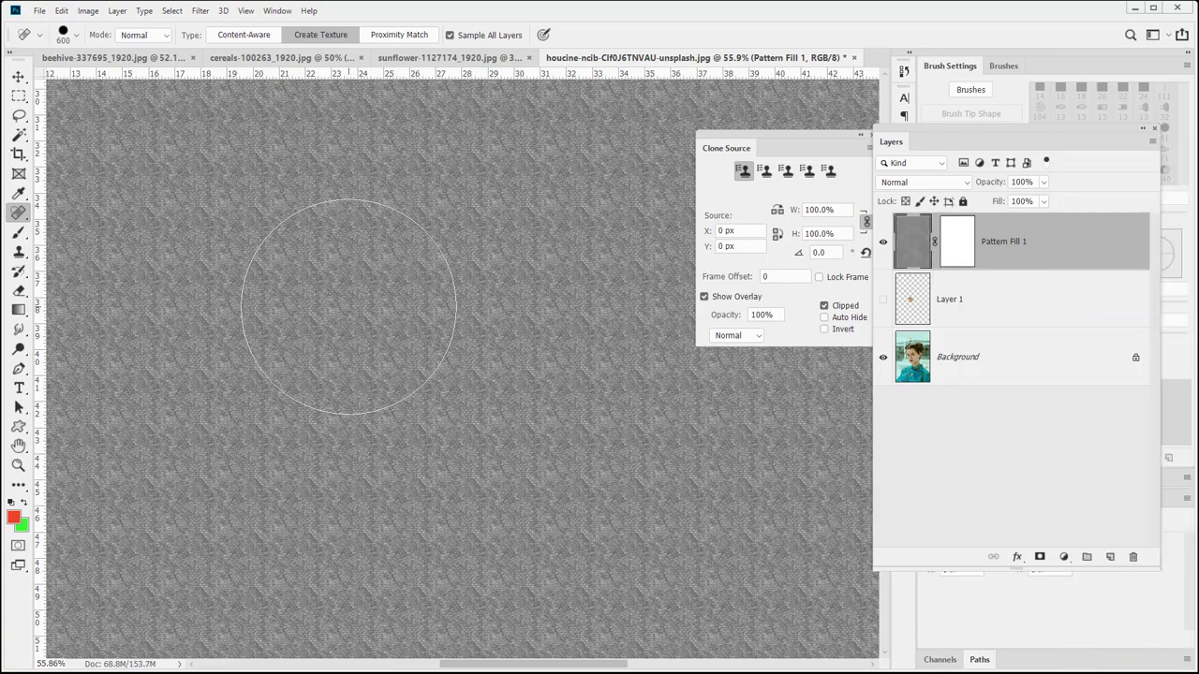
# Step: Test heals on the pattern at 35 px, then switch to Proximity Match with a 150 px brush
pyautogui.click(324, 310)
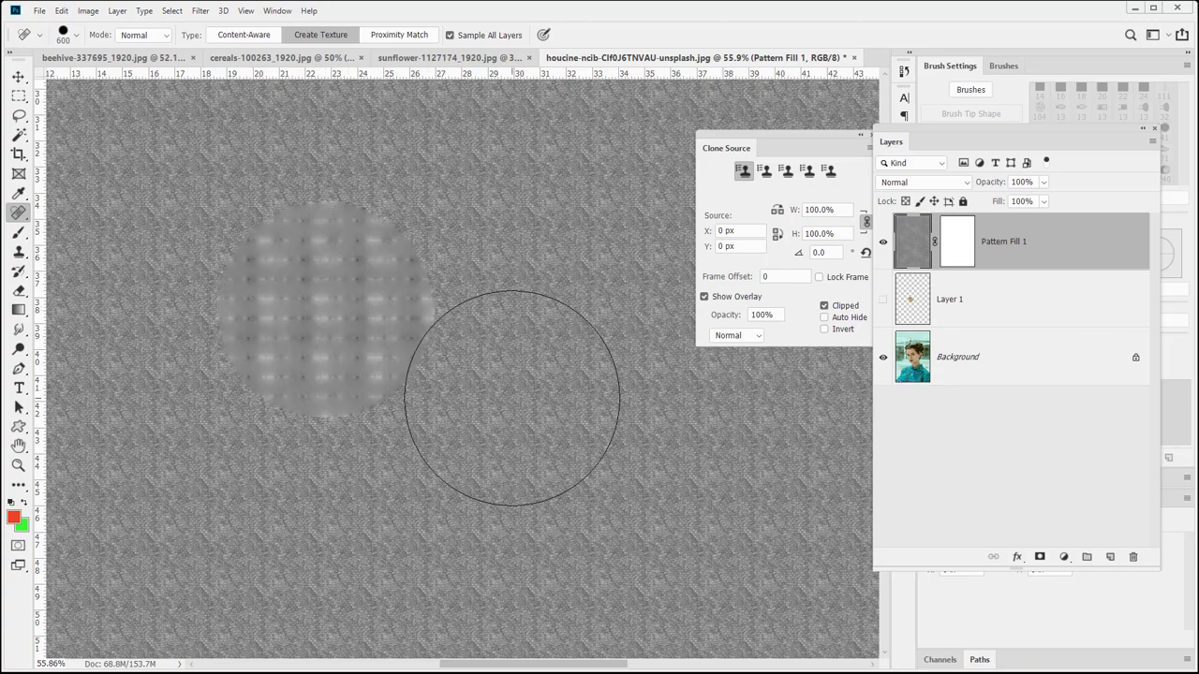
pyautogui.hotkey('ctrl', 'z')
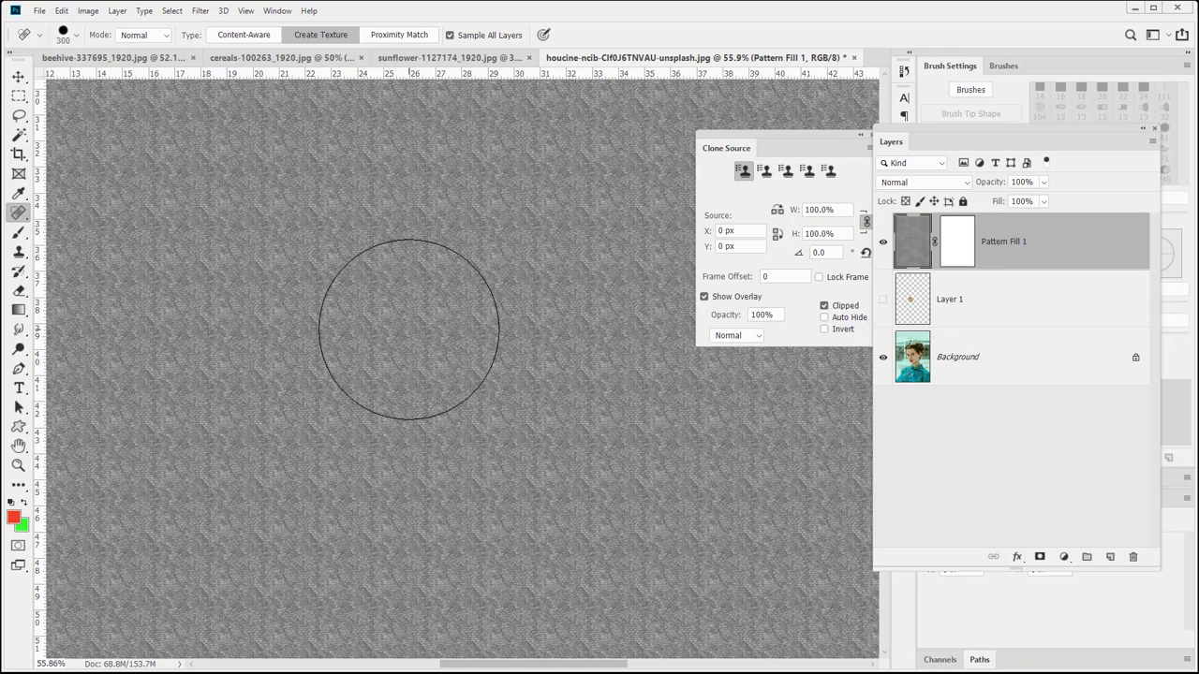
pyautogui.press('[')
pyautogui.press('[')
pyautogui.press('[')
pyautogui.press('[')
pyautogui.press('[')
pyautogui.press('[')
pyautogui.press('[')
pyautogui.press('[')
pyautogui.press(']')
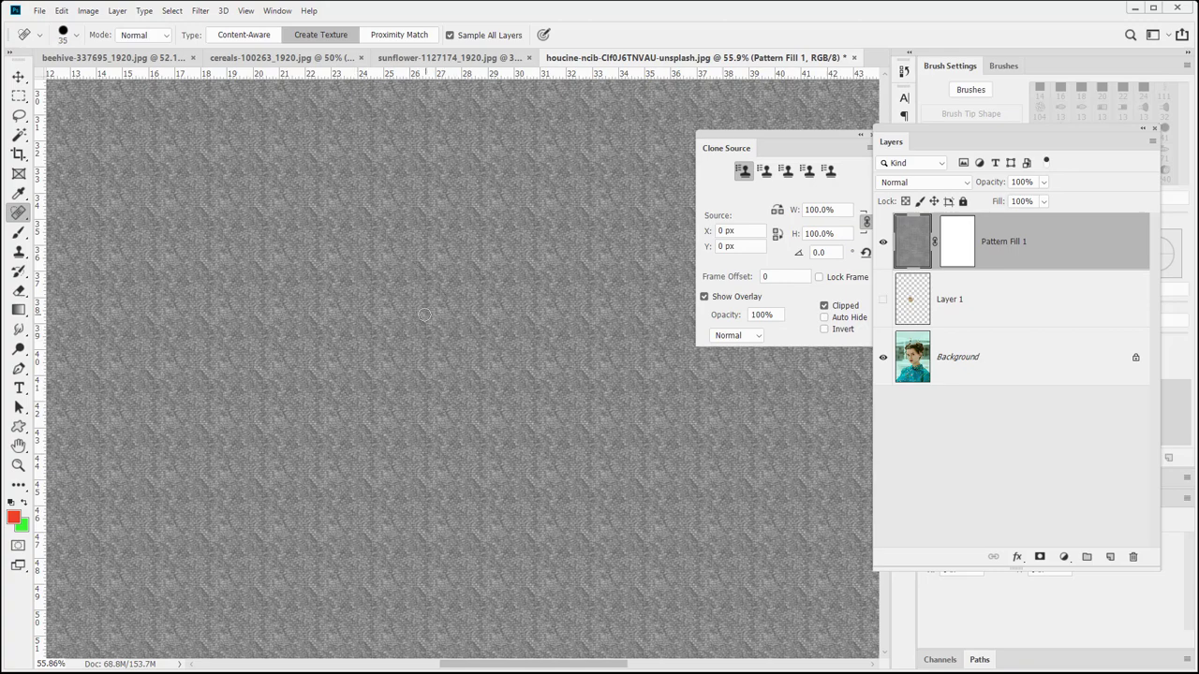
pyautogui.click(429, 323)
pyautogui.click(392, 38)
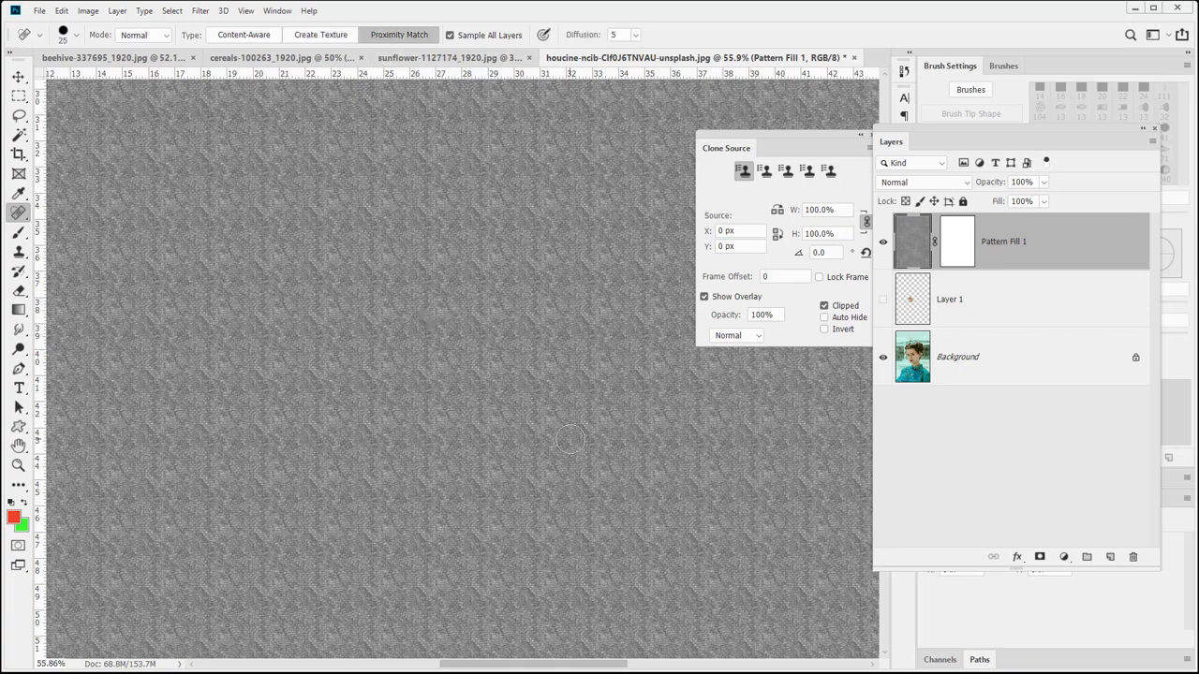
pyautogui.press(']')
pyautogui.press(']')
pyautogui.press(']')
pyautogui.press(']')
pyautogui.press(']')
pyautogui.press(']')
pyautogui.press(']')
pyautogui.press(']')
pyautogui.press(']')
pyautogui.press(']')
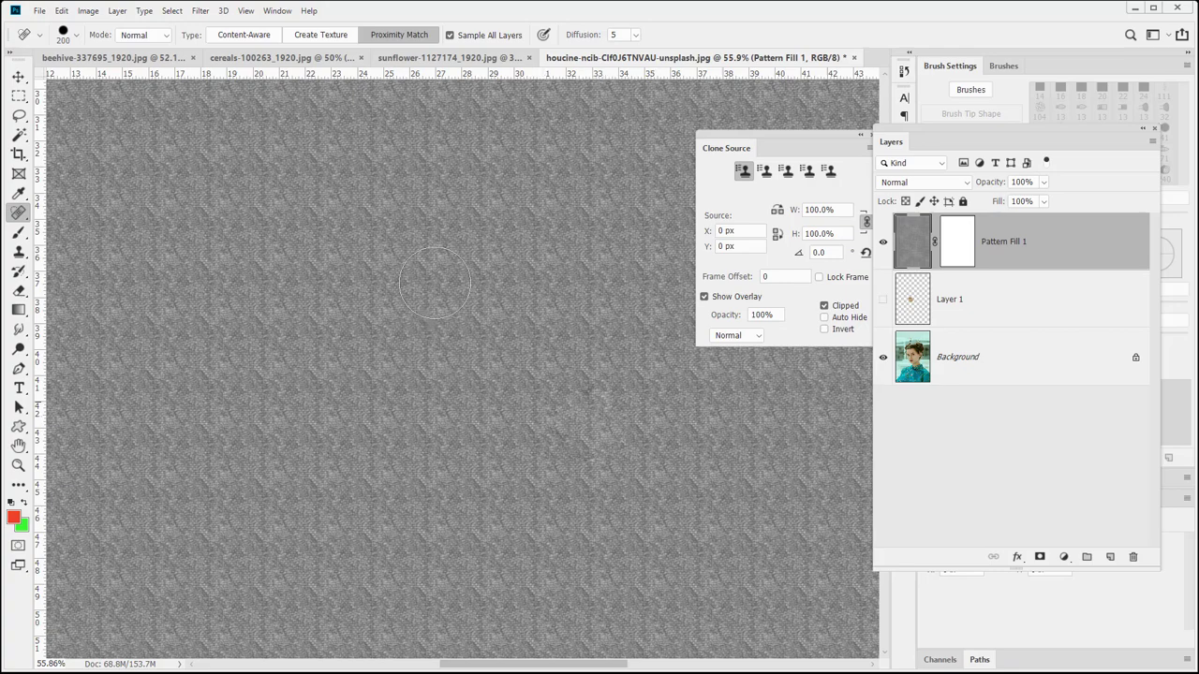
# Step: At Content-Aware and 250 px, heal spots and strokes across the pattern's left, bottom, right and centre
pyautogui.click(248, 34)
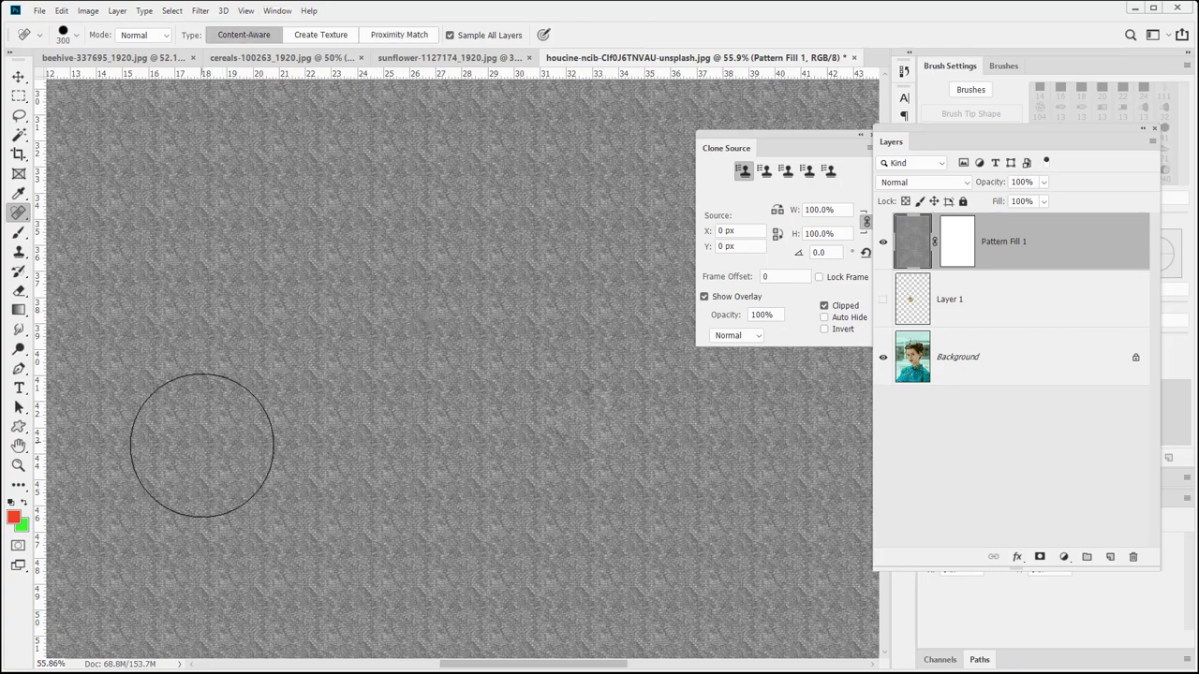
pyautogui.press('[')
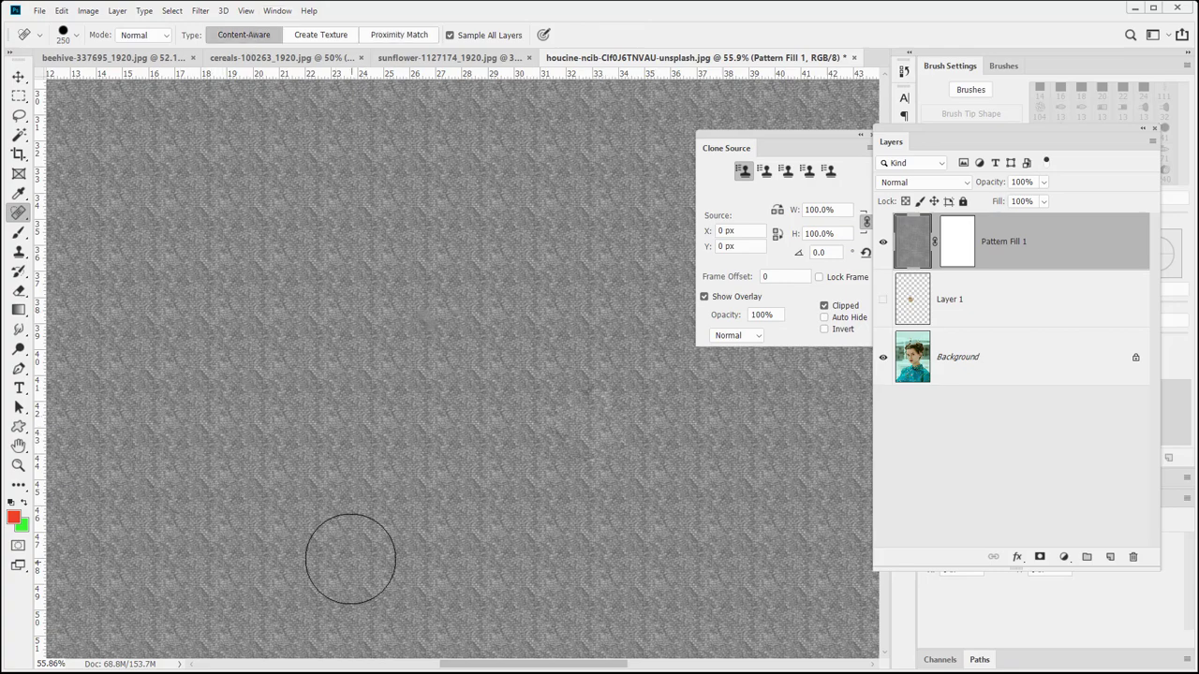
pyautogui.click(194, 430)
pyautogui.click(165, 417)
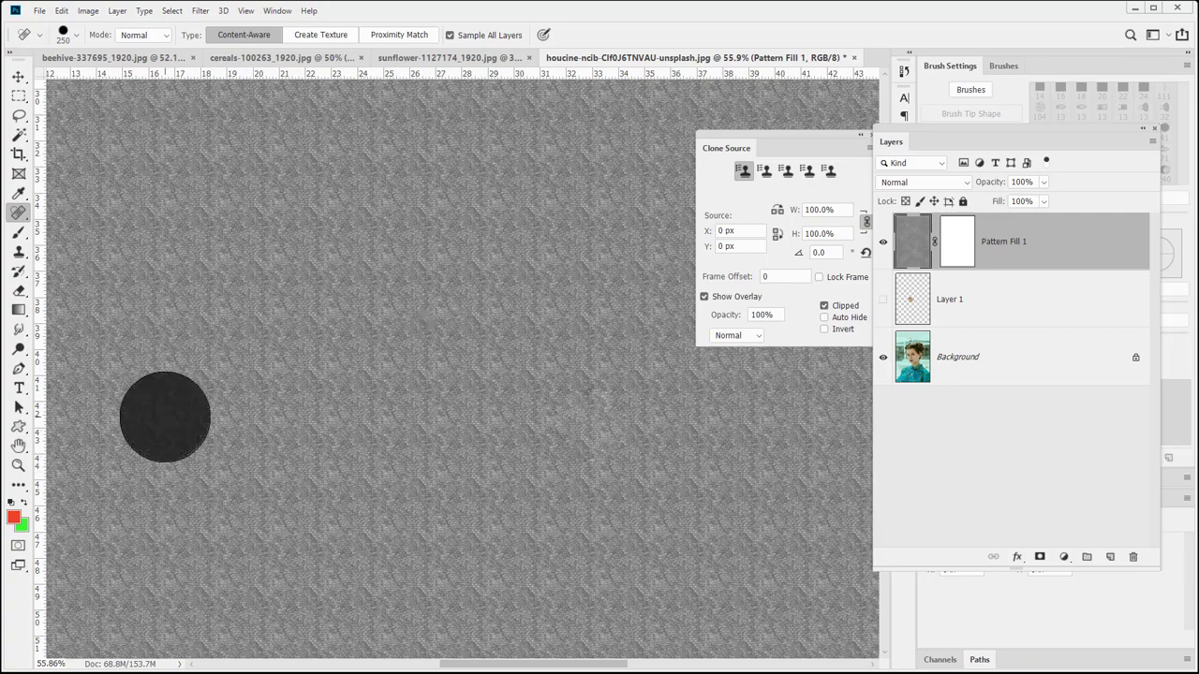
pyautogui.moveTo(165, 416); pyautogui.dragTo(221, 431)
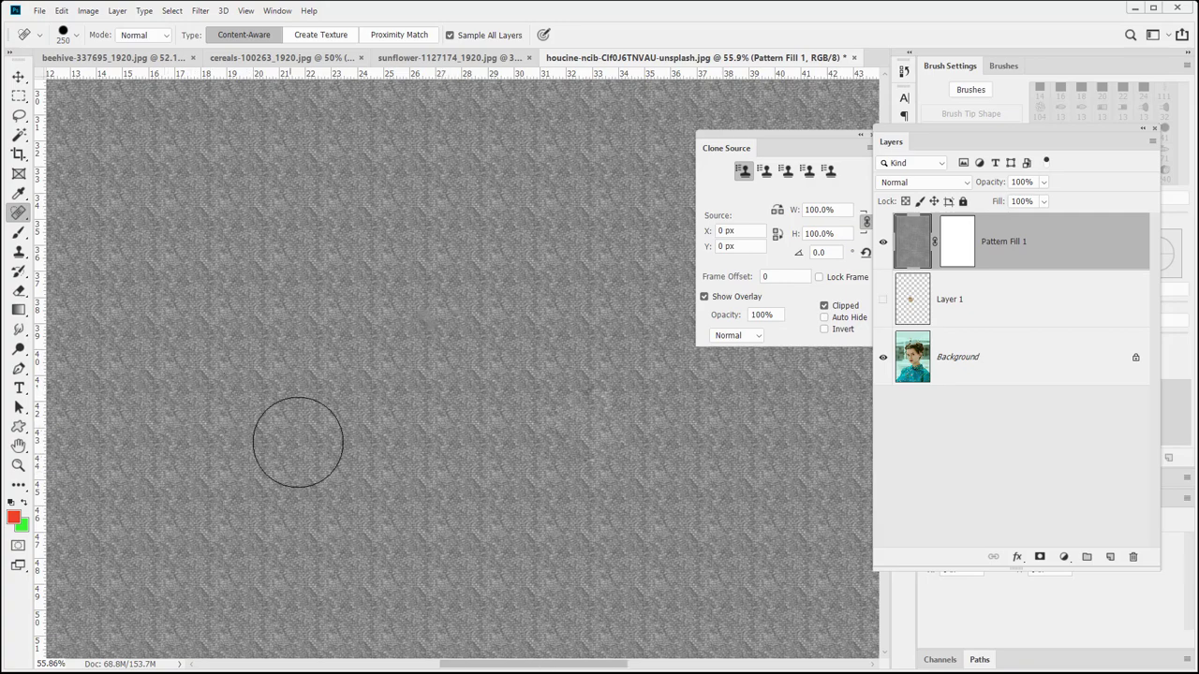
pyautogui.moveTo(215, 433); pyautogui.dragTo(324, 562)
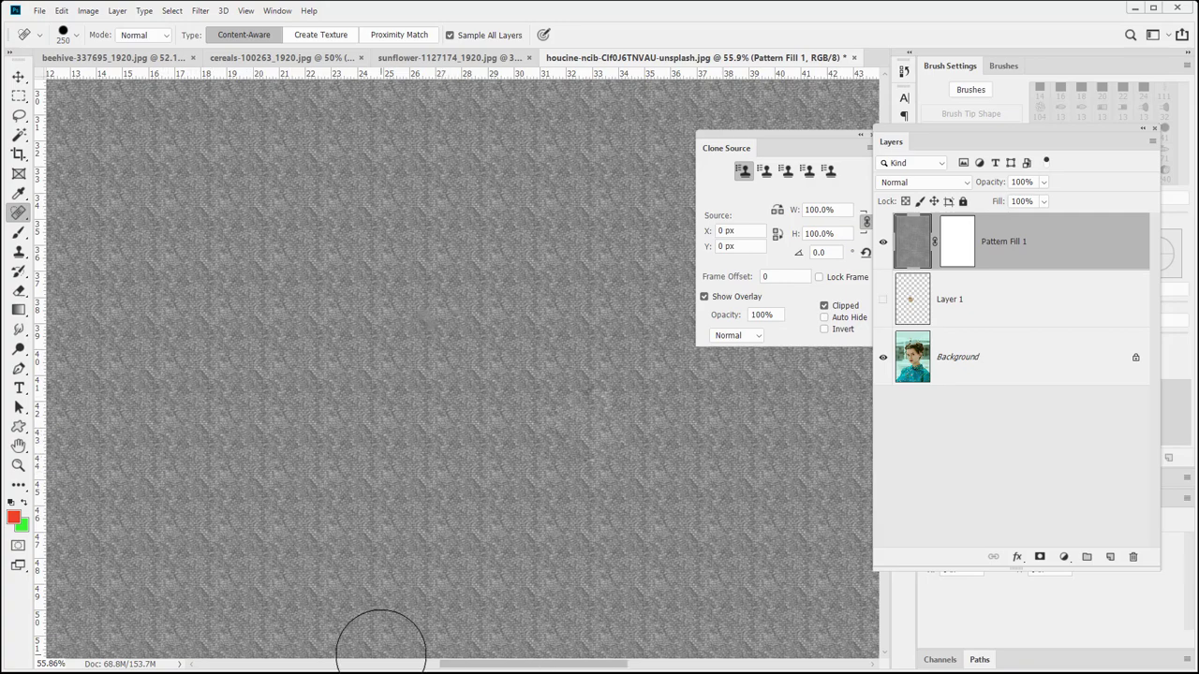
pyautogui.moveTo(265, 531); pyautogui.dragTo(292, 395)
pyautogui.moveTo(585, 464)
pyautogui.mouseDown()
pyautogui.moveTo(560, 360)
pyautogui.moveTo(575, 514)
pyautogui.moveTo(590, 536)
pyautogui.mouseUp()
pyautogui.moveTo(457, 347); pyautogui.dragTo(387, 370)
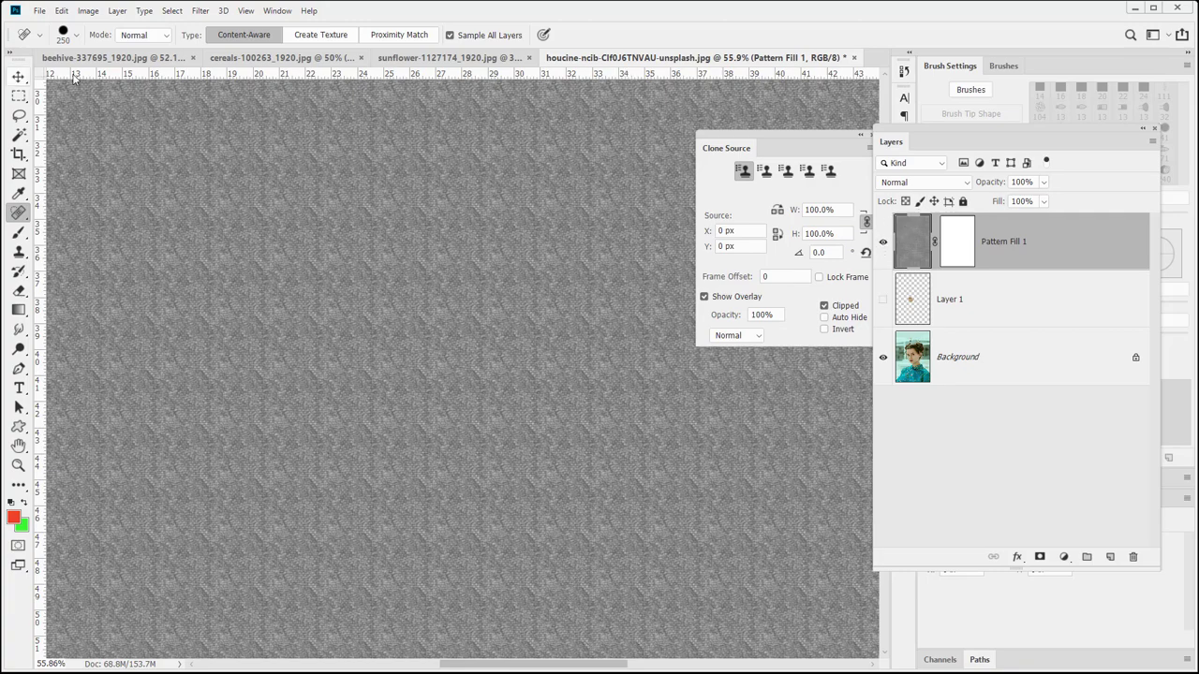
# Step: Choose Replace from the healing Mode list and create empty Layer 2 at the top of the stack
pyautogui.click(148, 39)
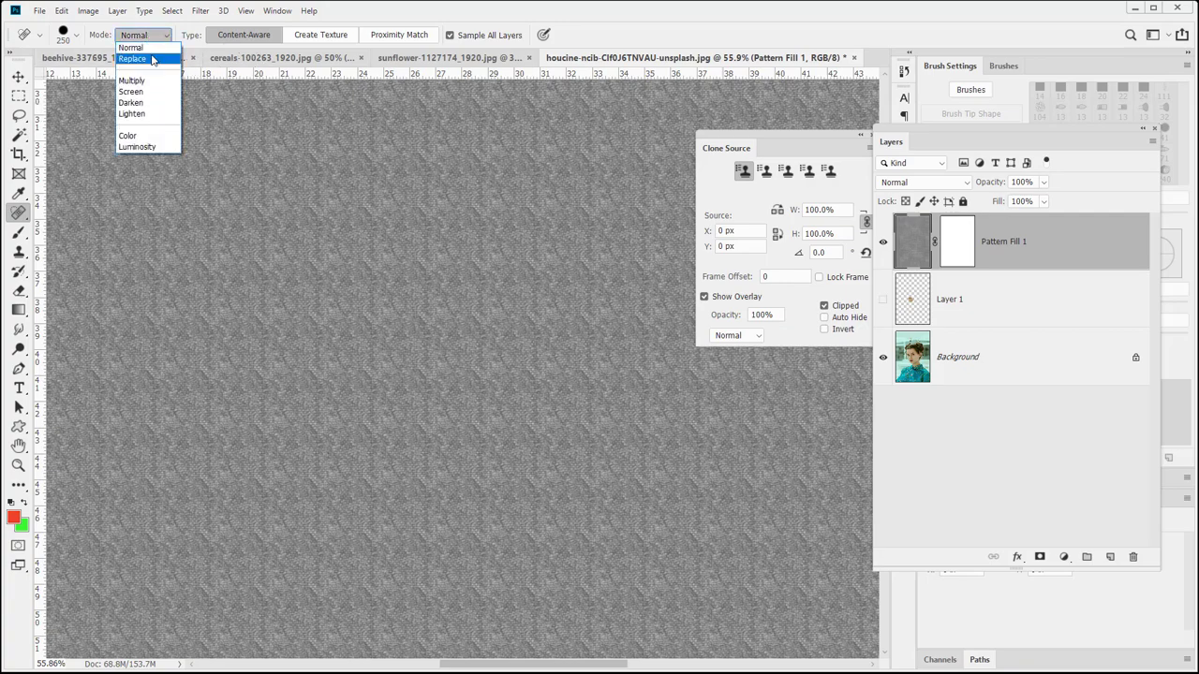
pyautogui.click(420, 292)
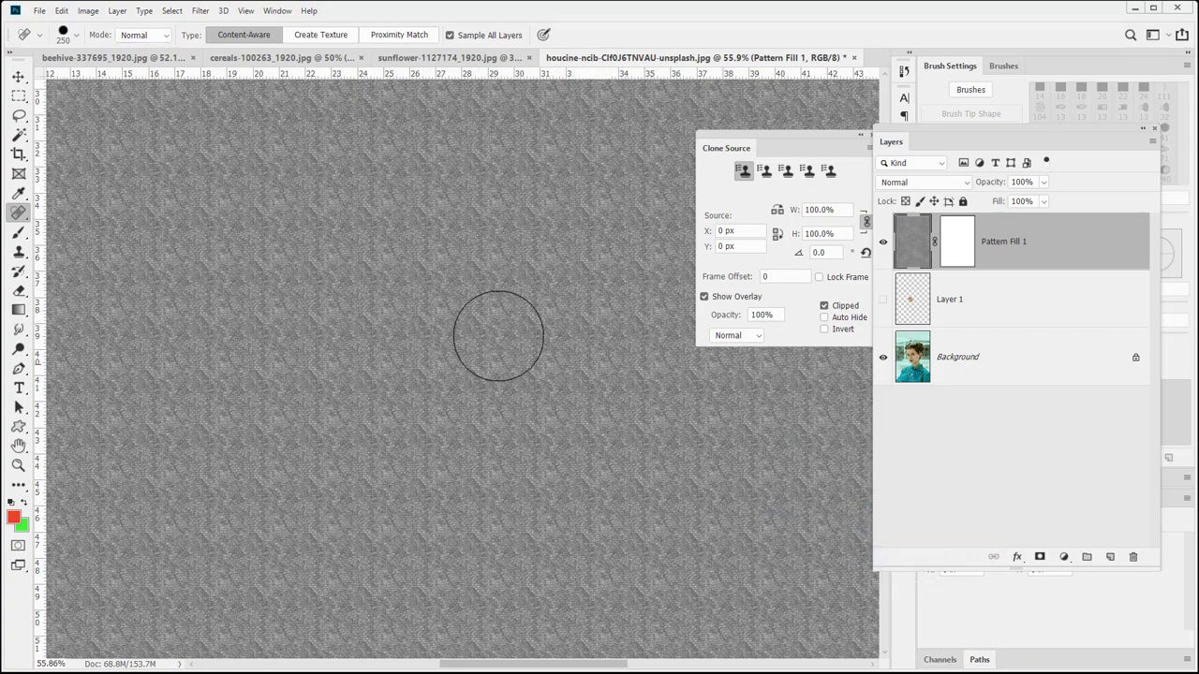
pyautogui.click(140, 34)
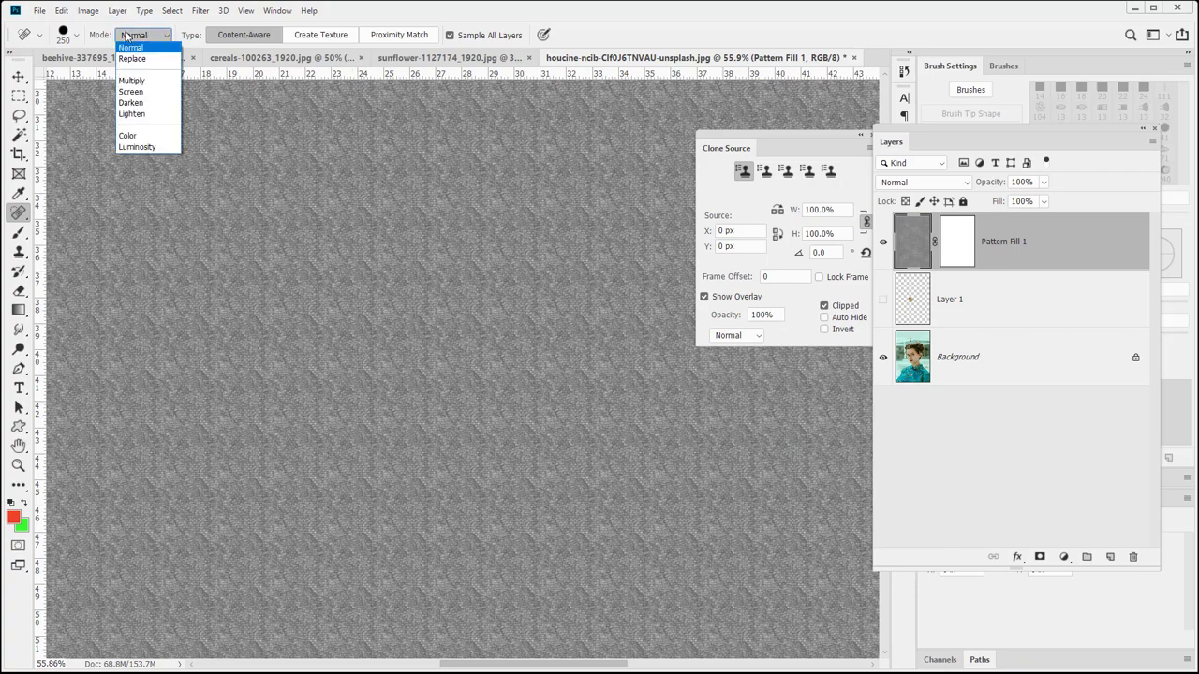
pyautogui.click(132, 58)
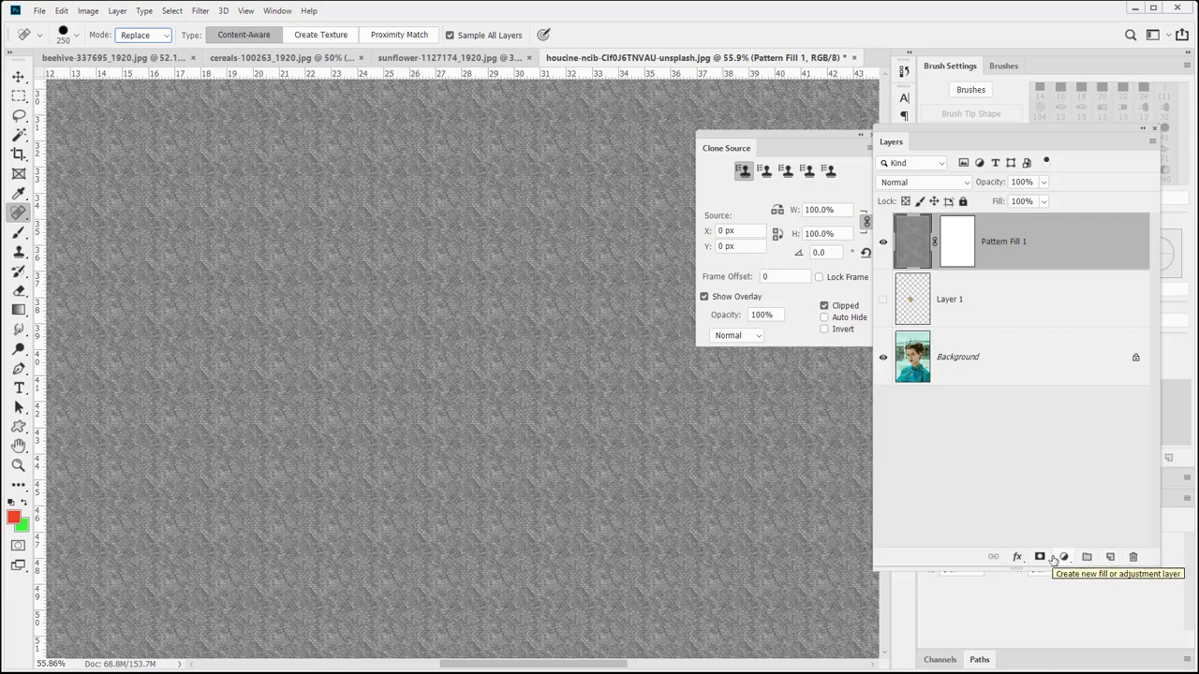
pyautogui.click(1111, 557)
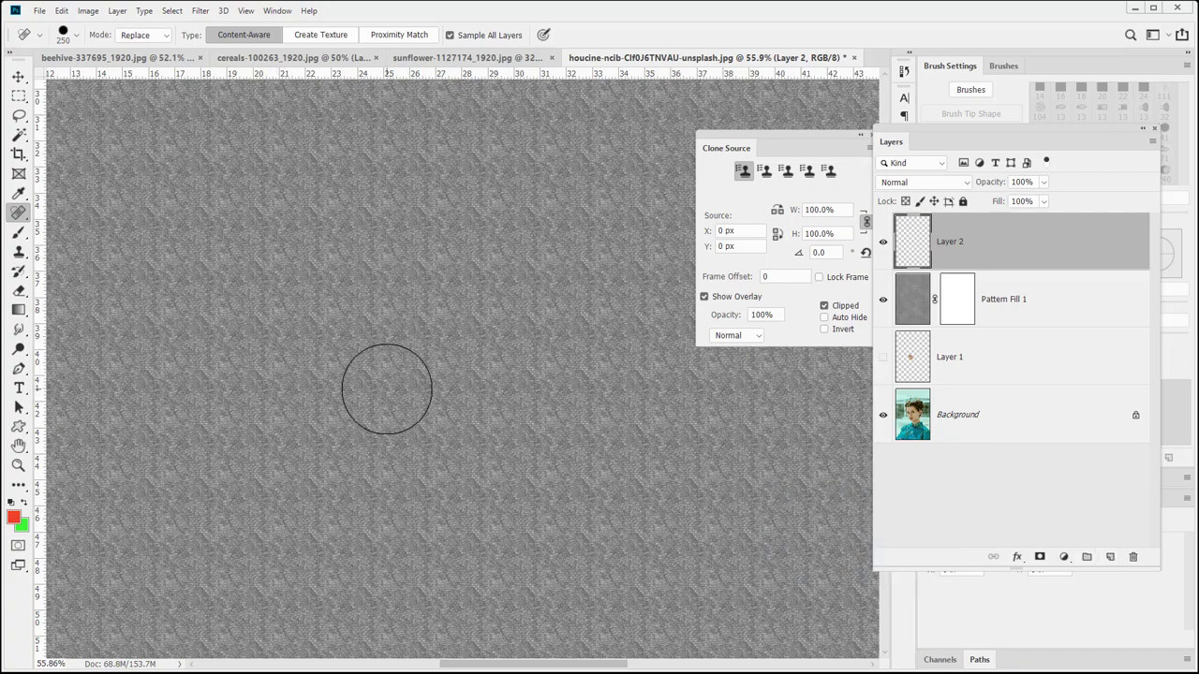
# Step: Heal a spot and two strokes near the canvas centre onto Layer 2
pyautogui.click(397, 324)
pyautogui.moveTo(410, 417)
pyautogui.mouseDown()
pyautogui.moveTo(508, 383)
pyautogui.moveTo(501, 471)
pyautogui.mouseUp()
pyautogui.moveTo(446, 421)
pyautogui.mouseDown()
pyautogui.moveTo(482, 402)
pyautogui.moveTo(532, 404)
pyautogui.mouseUp()
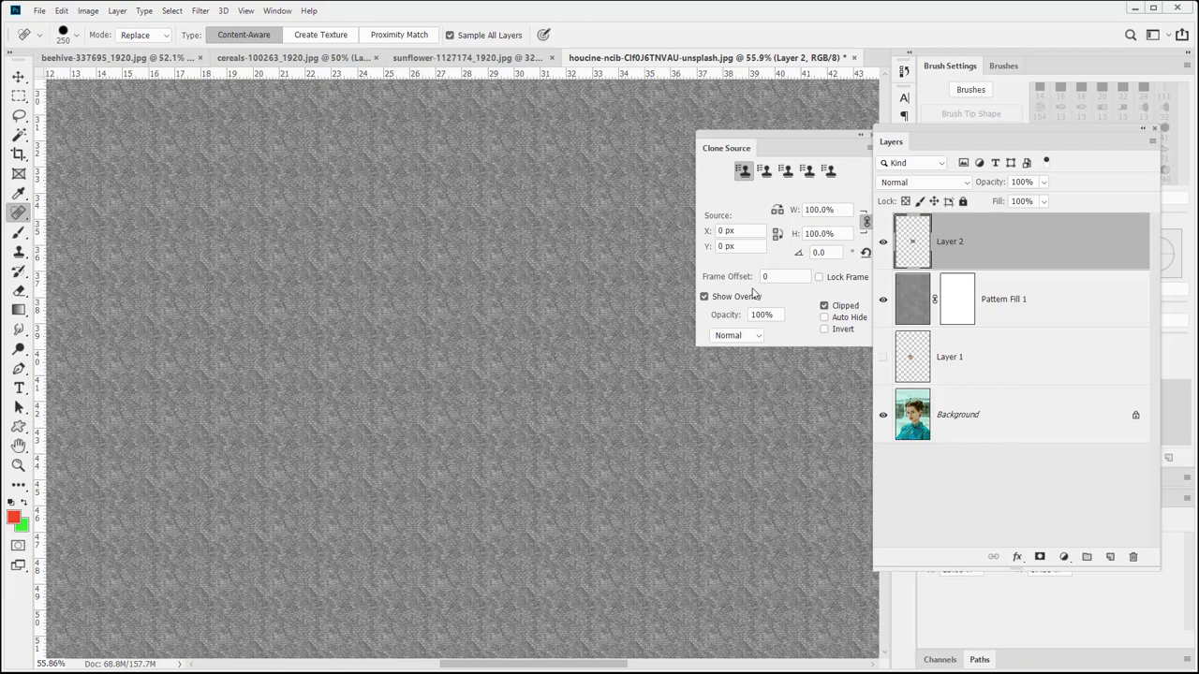
# Step: Hide Pattern Fill 1 and Layer 2 to reveal the original portrait
pyautogui.click(878, 307)
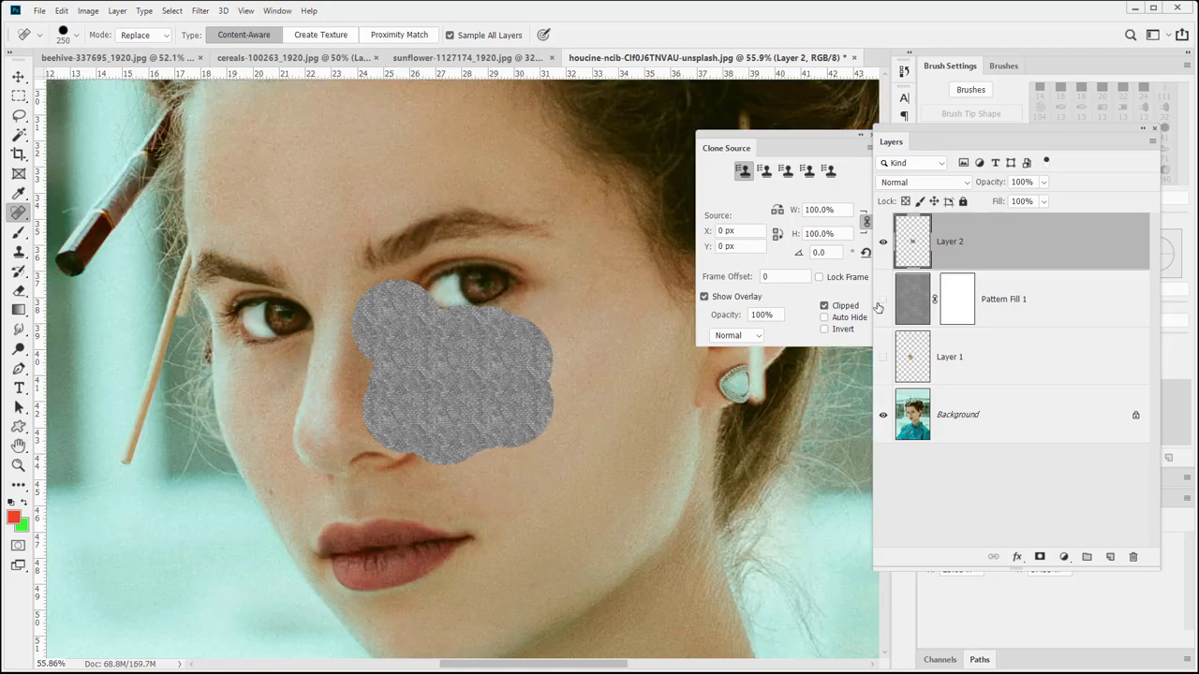
pyautogui.click(881, 302)
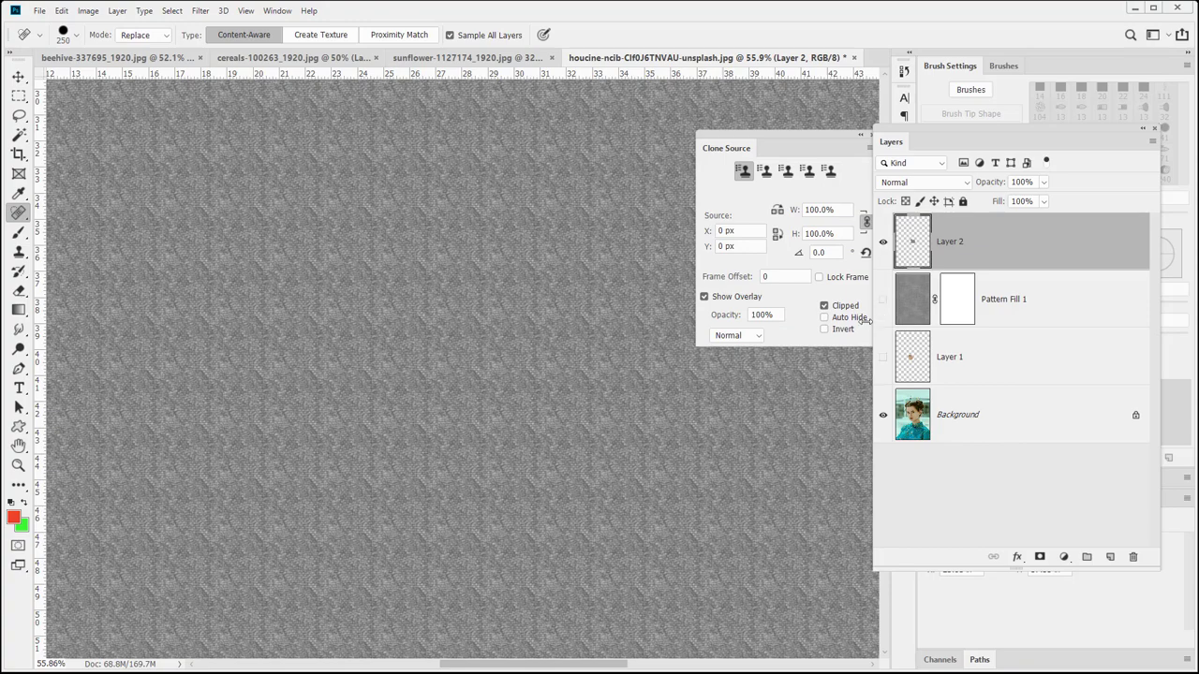
pyautogui.click(883, 301)
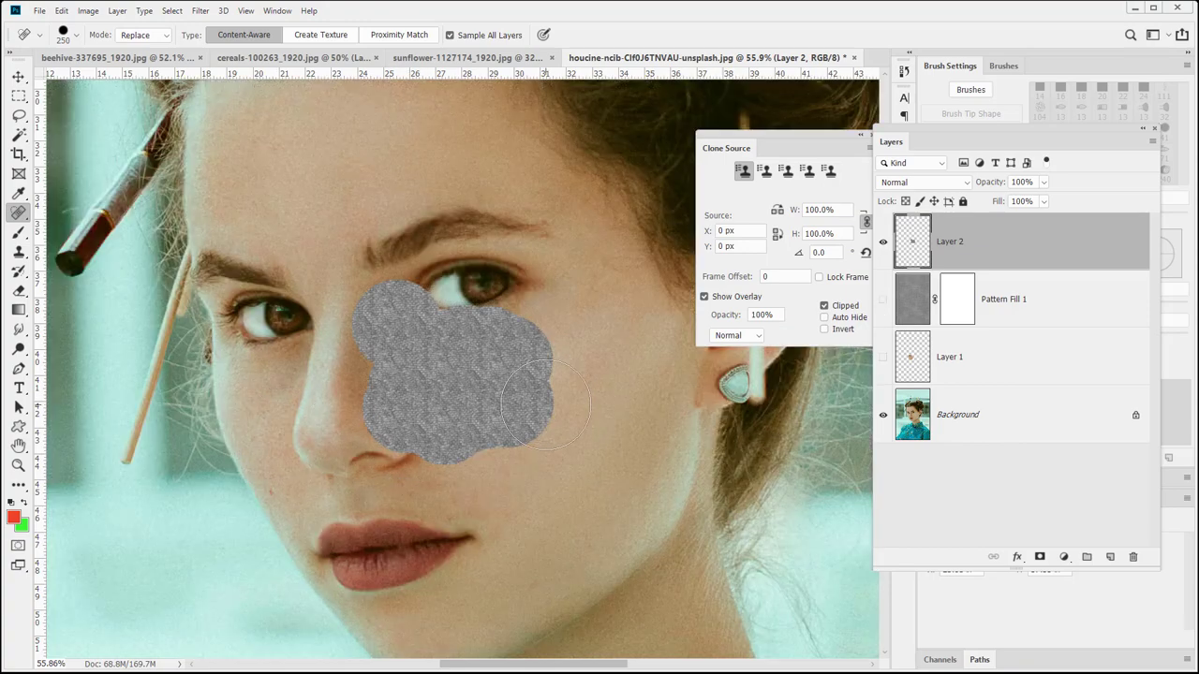
pyautogui.click(883, 244)
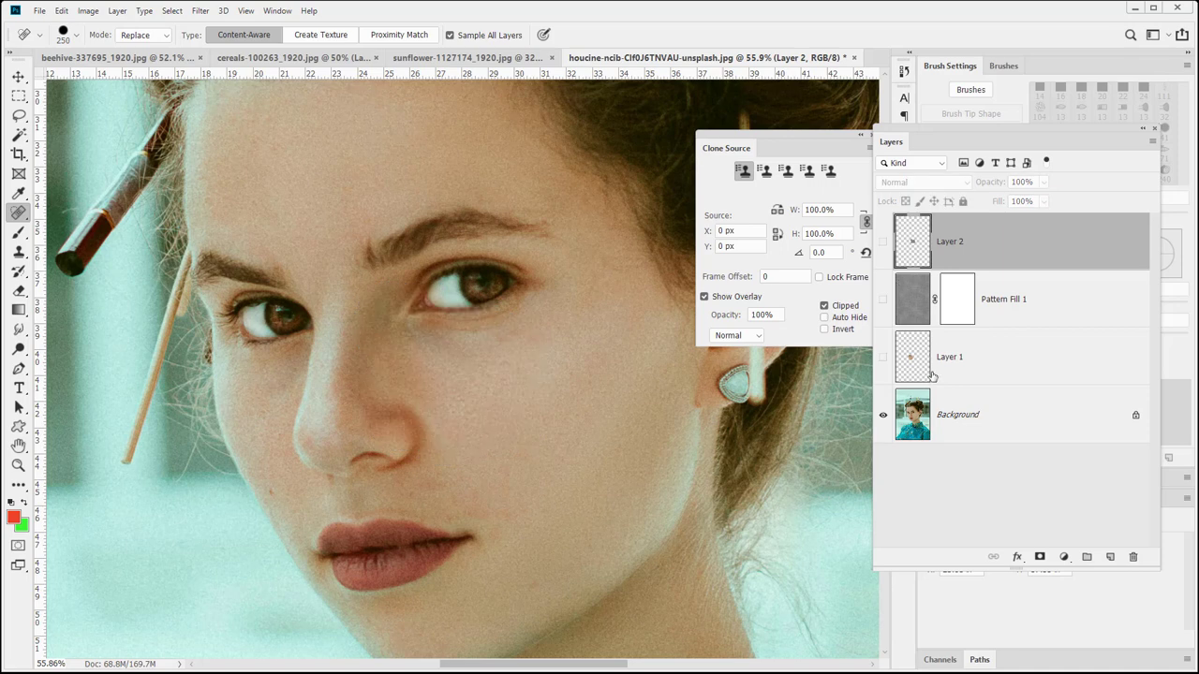
# Step: Add Layer 3 just above Background and heal over the nose tip and adjacent cheek
pyautogui.click(1113, 556)
pyautogui.moveTo(963, 260); pyautogui.dragTo(945, 440)
pyautogui.moveTo(340, 409)
pyautogui.mouseDown()
pyautogui.moveTo(330, 451)
pyautogui.moveTo(395, 446)
pyautogui.mouseUp()
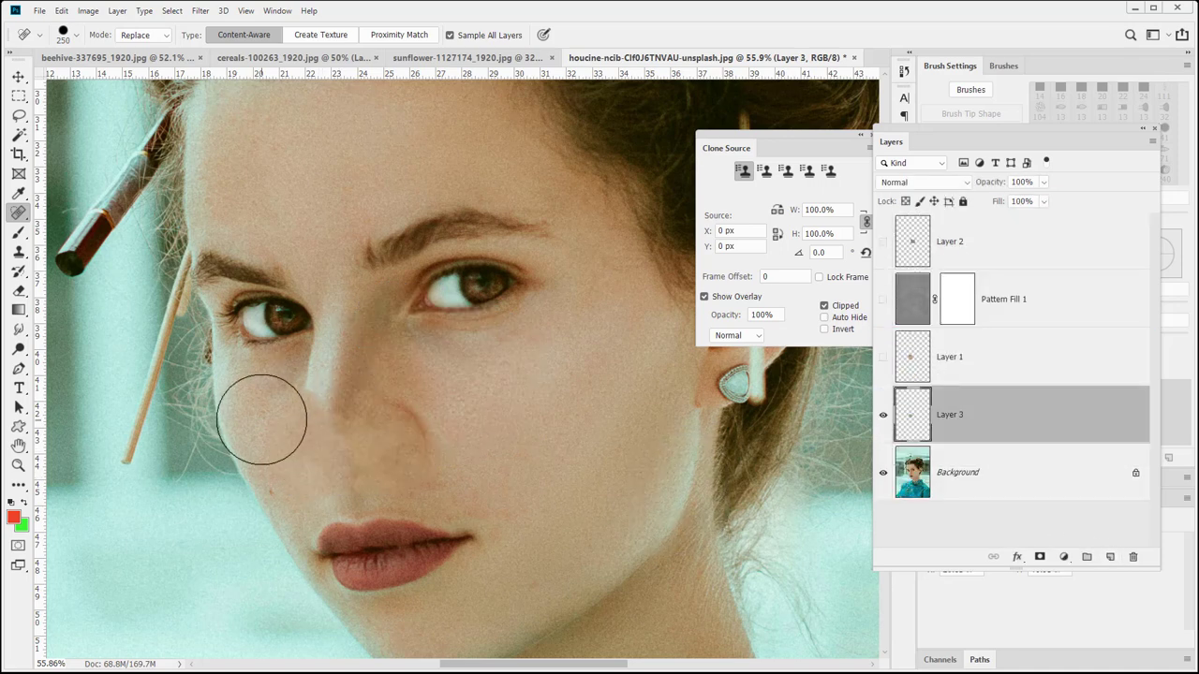
pyautogui.moveTo(306, 403); pyautogui.dragTo(343, 328)
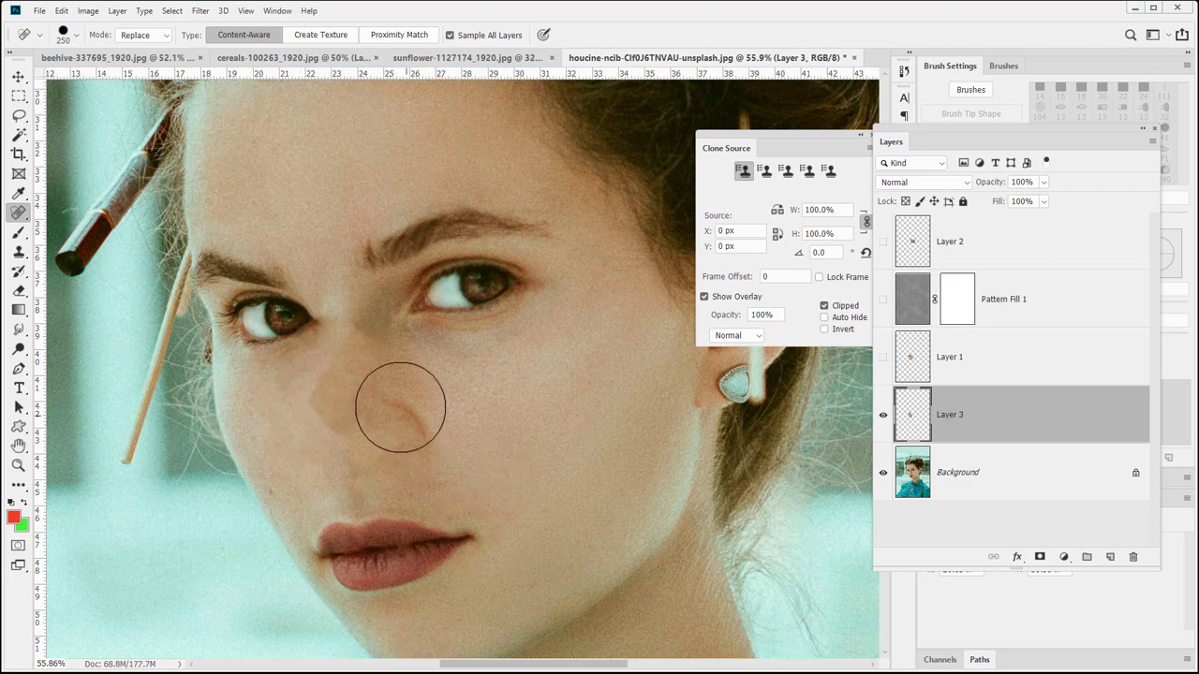
pyautogui.moveTo(397, 403); pyautogui.dragTo(410, 431)
pyautogui.click(373, 324)
# Step: Heal away the lips and a spot on the chin
pyautogui.click(453, 539)
pyautogui.click(356, 542)
pyautogui.click(403, 551)
pyautogui.click(354, 585)
pyautogui.click(437, 549)
pyautogui.click(363, 522)
# Step: Heal over the left eye, its outer corners and part of the nose
pyautogui.click(298, 315)
pyautogui.click(241, 276)
pyautogui.click(262, 324)
pyautogui.click(223, 282)
pyautogui.click(395, 345)
# Step: Heal the inner eye, eyebrow and surrounding skin, plus dark patches on the chin and cheek
pyautogui.click(414, 268)
pyautogui.click(415, 215)
pyautogui.click(481, 217)
pyautogui.click(495, 247)
pyautogui.click(438, 296)
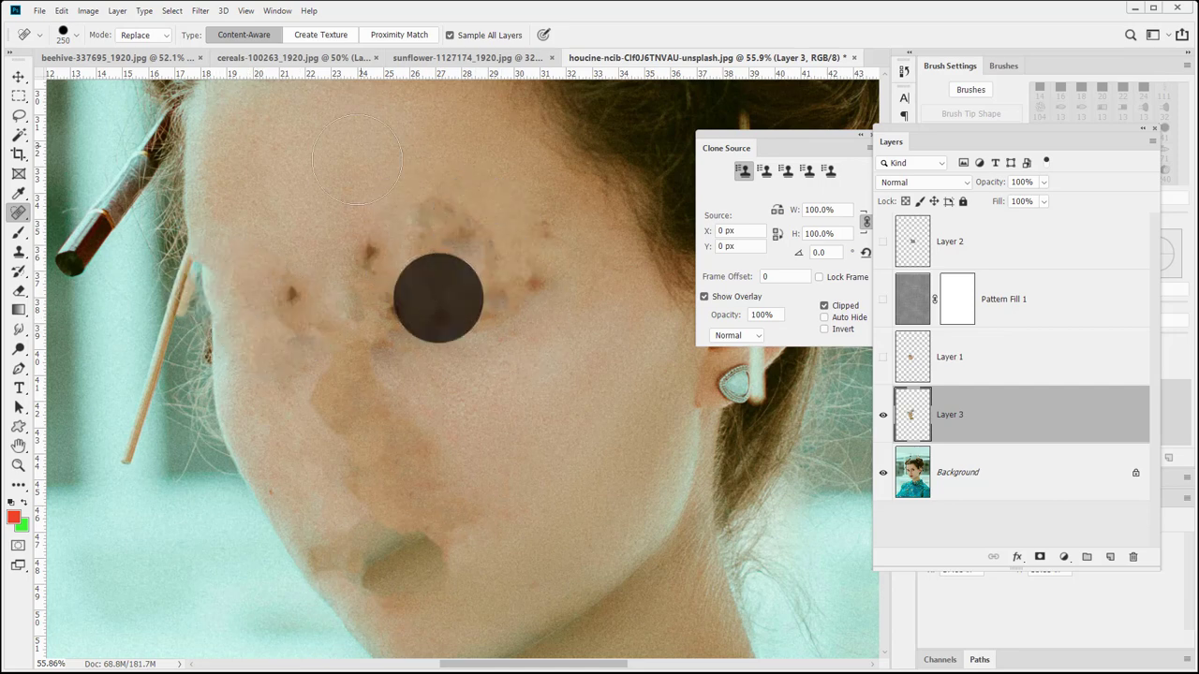
pyautogui.click(402, 278)
pyautogui.click(376, 252)
pyautogui.click(292, 304)
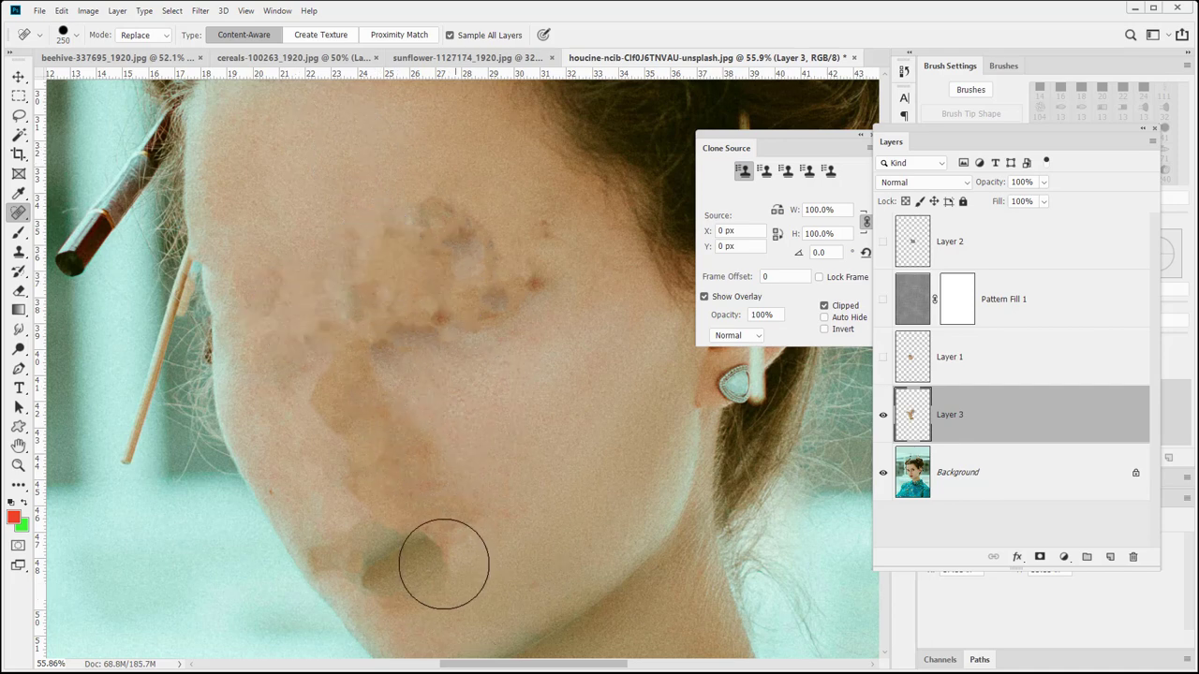
pyautogui.click(402, 569)
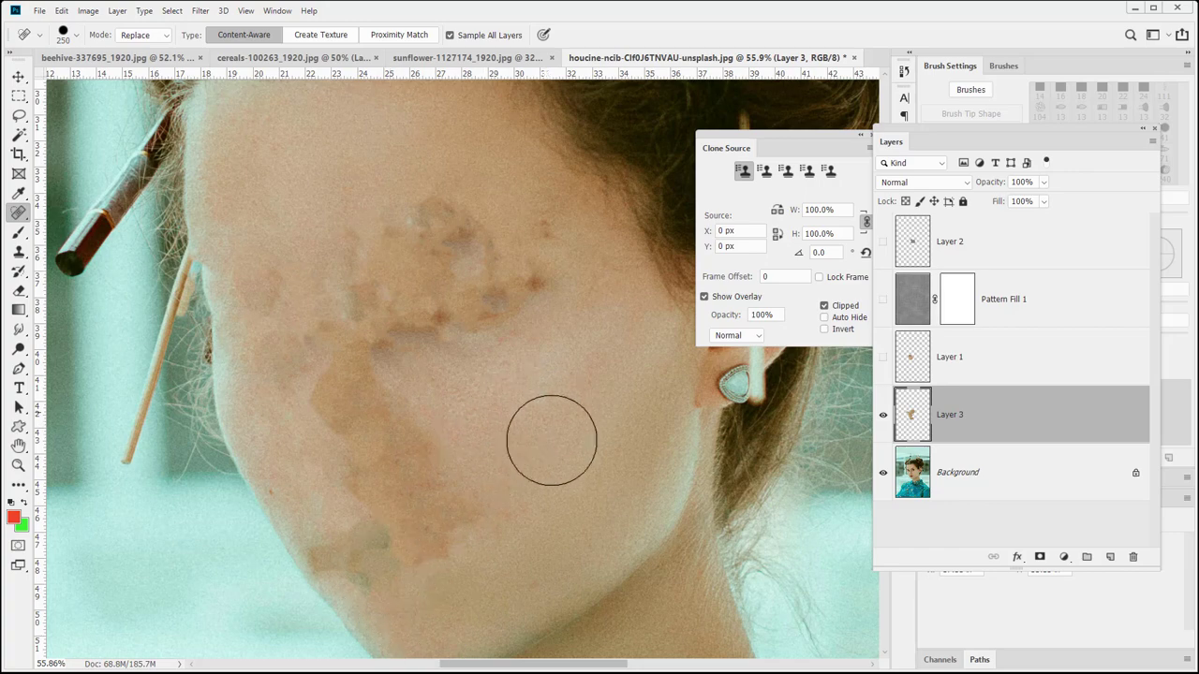
pyautogui.click(347, 414)
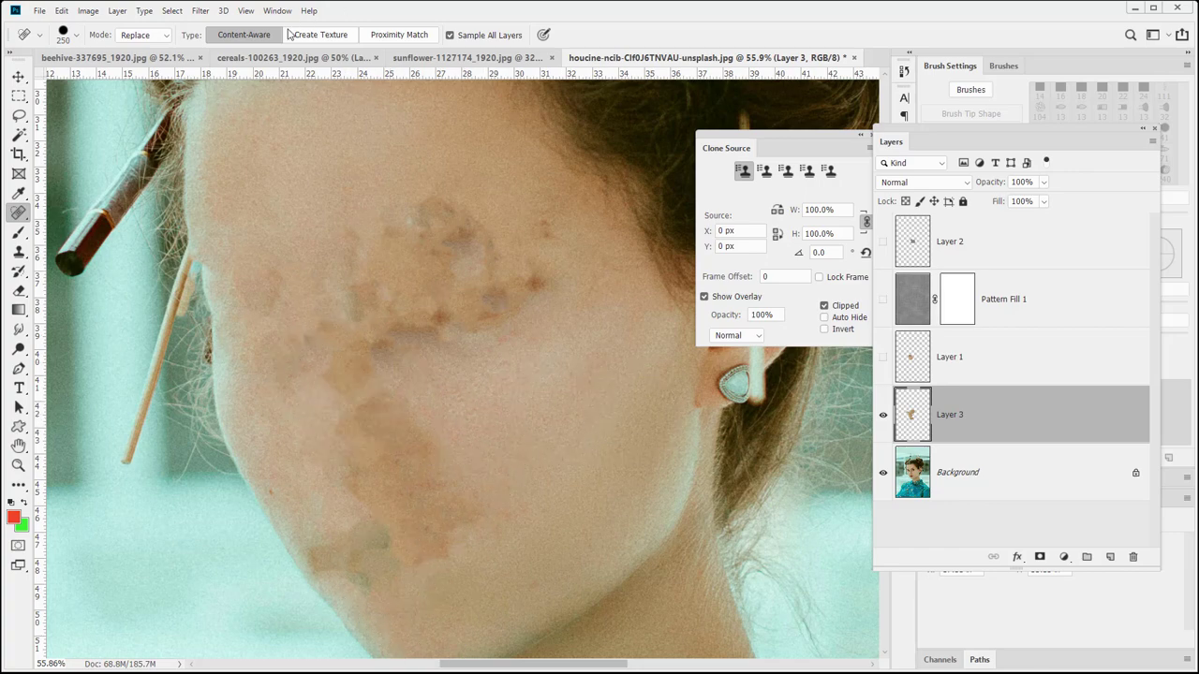
# Step: On the sunflower image, heal several seed-head spots with a 40 px brush
pyautogui.click(464, 57)
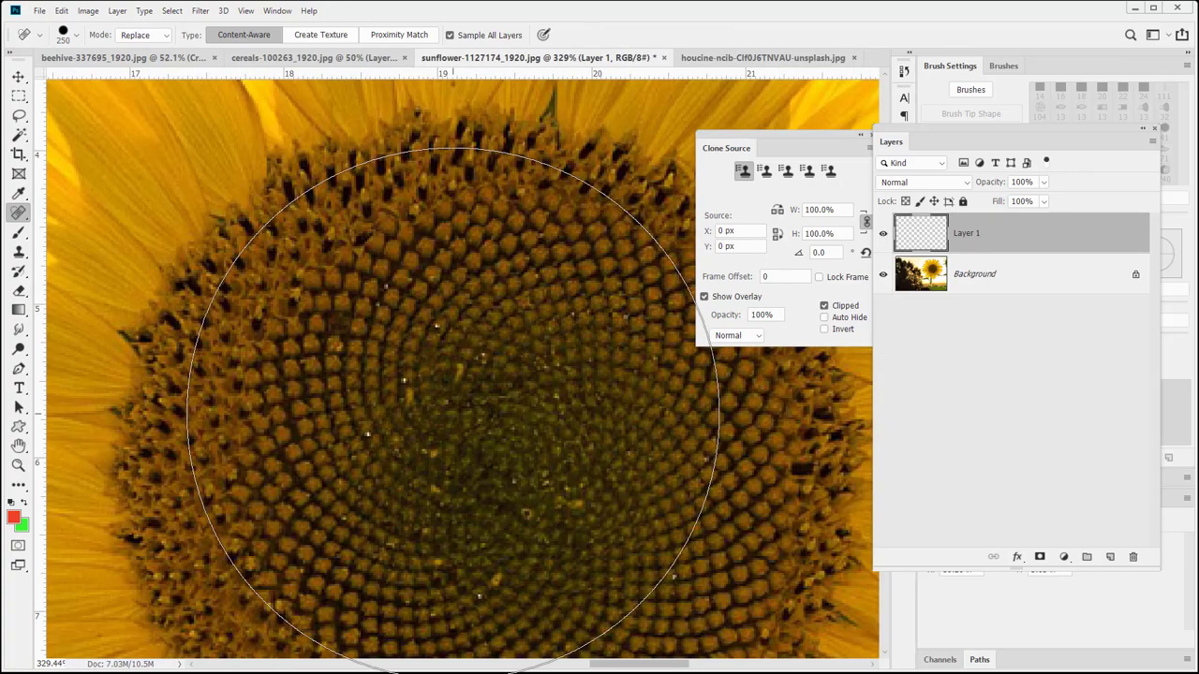
pyautogui.press('[')
pyautogui.press('[')
pyautogui.press('[')
pyautogui.press('[')
pyautogui.press('[')
pyautogui.press('[')
pyautogui.press('[')
pyautogui.press('[')
pyautogui.press('[')
pyautogui.press('[')
pyautogui.press('[')
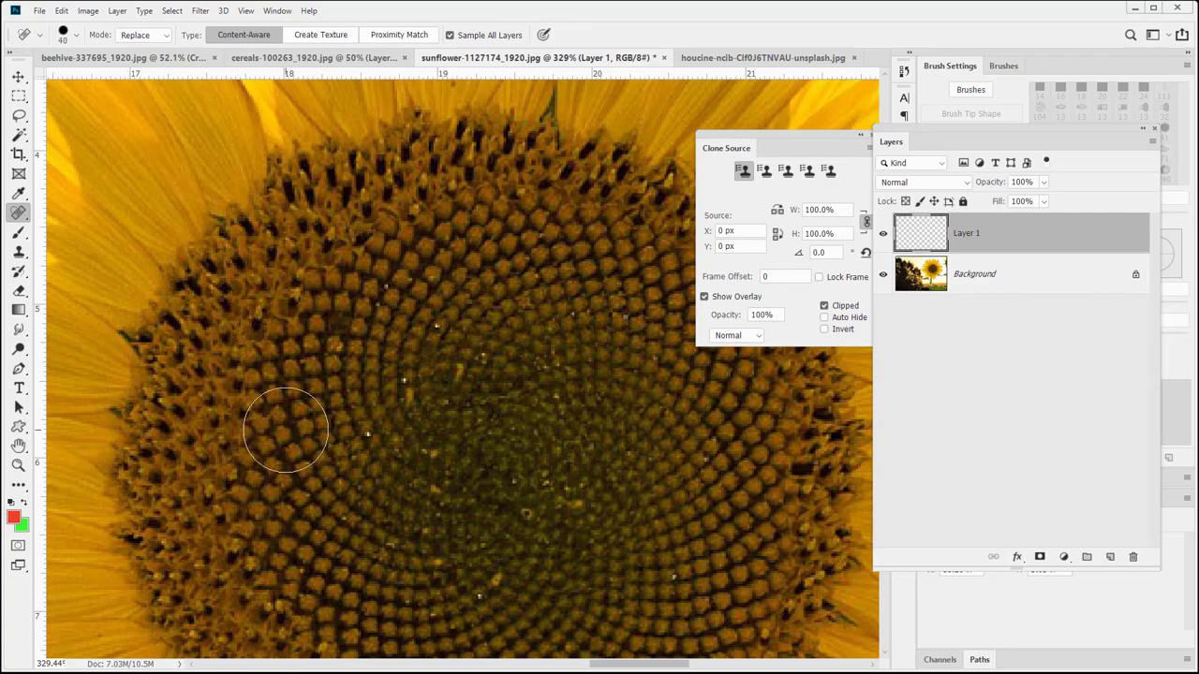
pyautogui.click(285, 427)
pyautogui.click(303, 435)
pyautogui.moveTo(328, 368); pyautogui.dragTo(305, 424)
pyautogui.click(293, 424)
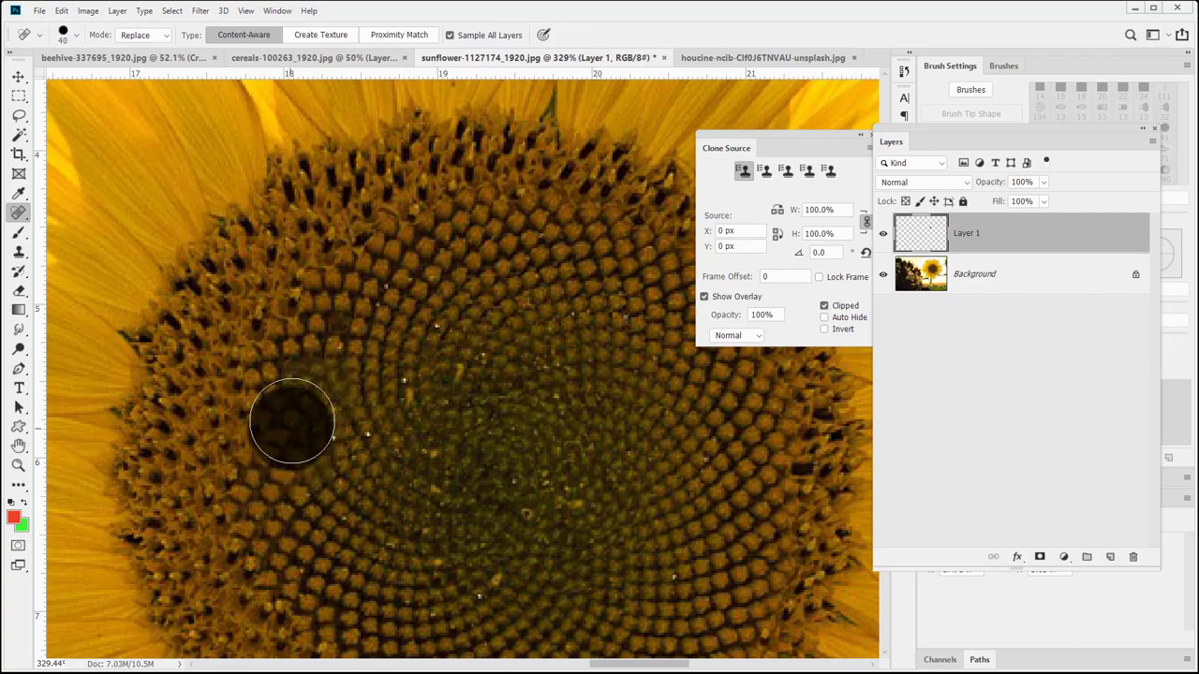
# Step: Switch to Create Texture, paint a patch on the seed head, and try setting a source point
pyautogui.click(339, 41)
pyautogui.moveTo(375, 378); pyautogui.dragTo(337, 323)
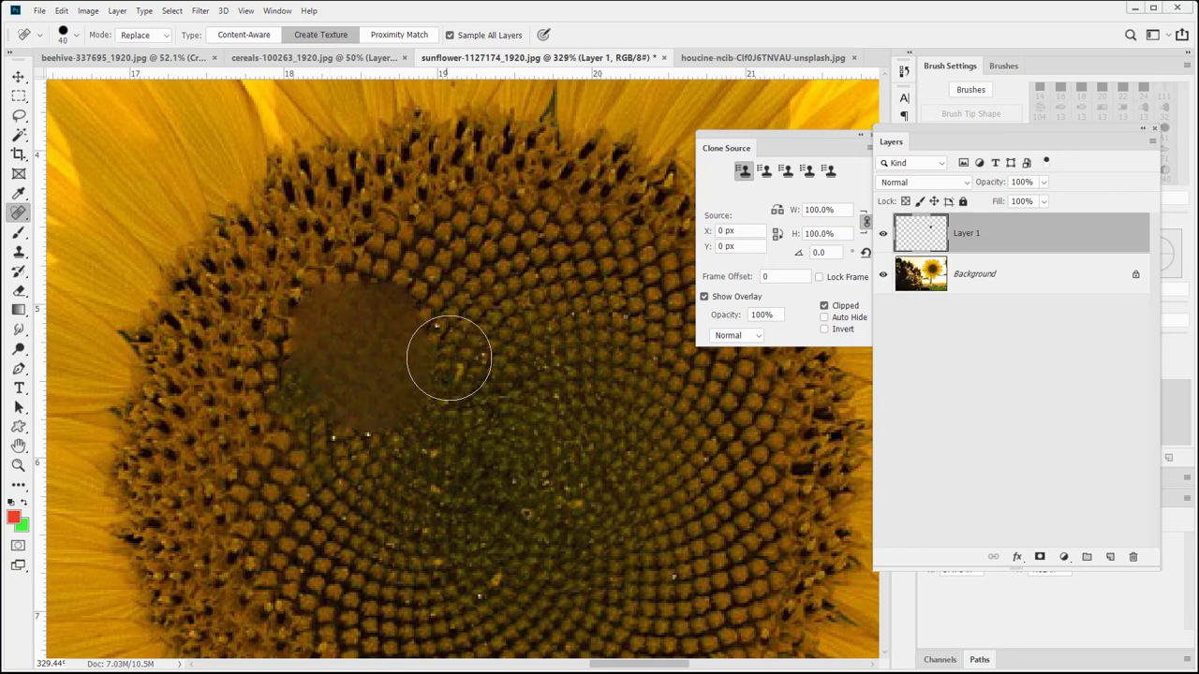
pyautogui.keyDown('alt'); pyautogui.click(513, 269); pyautogui.keyUp('alt')
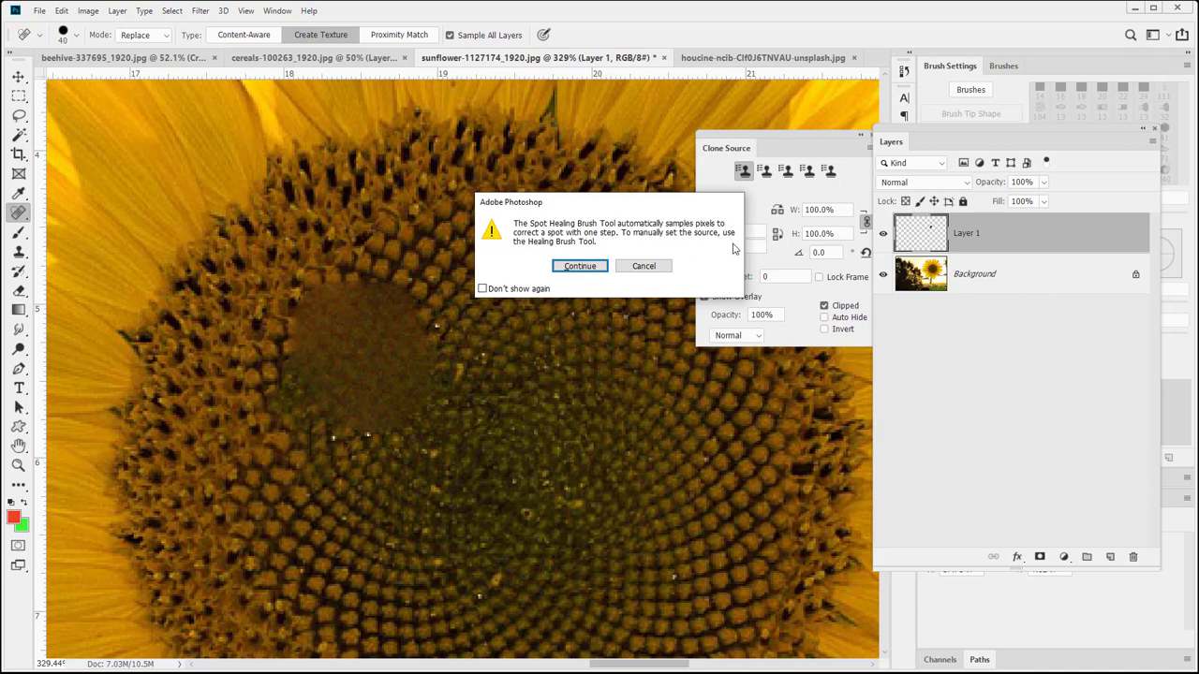
# Step: Cancel the sampling warning, view the healing tool group, and open the 40 px brush settings
pyautogui.click(643, 267)
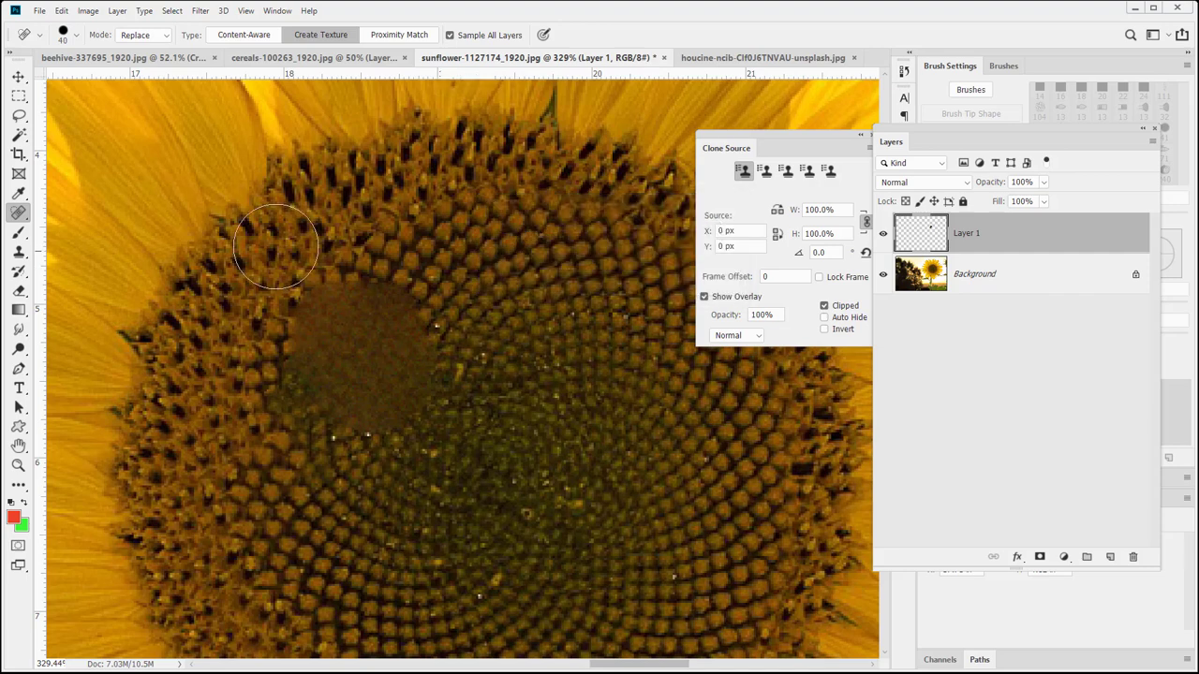
pyautogui.rightClick(26, 212)
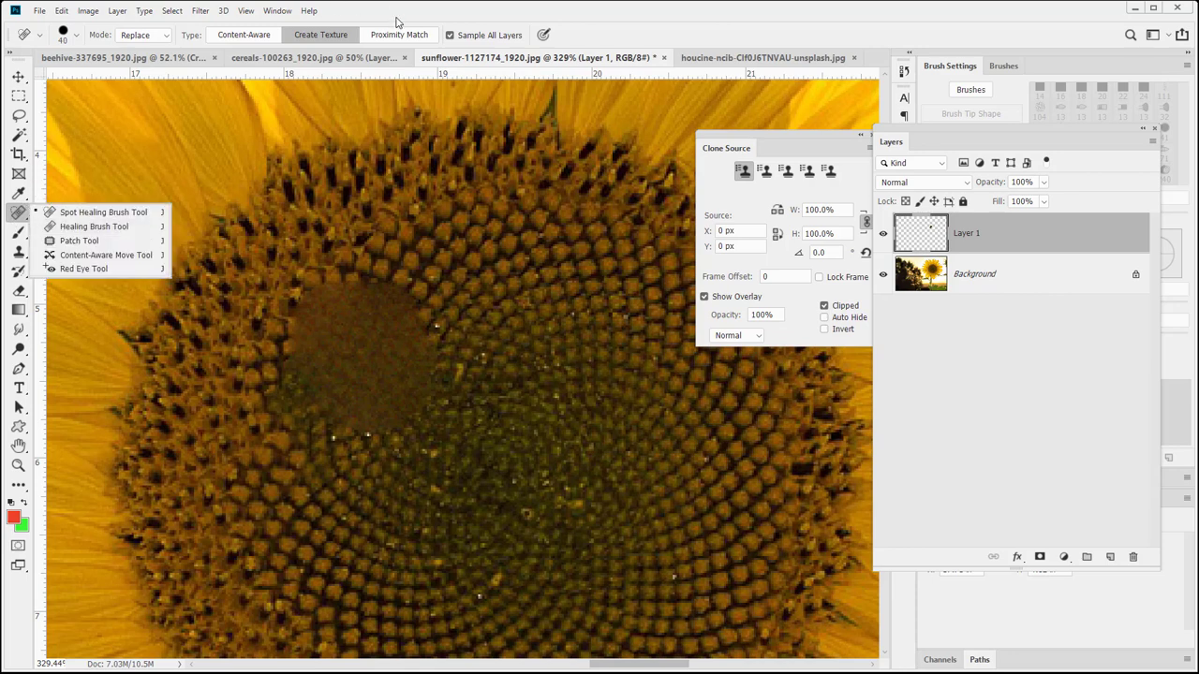
pyautogui.click(429, 332)
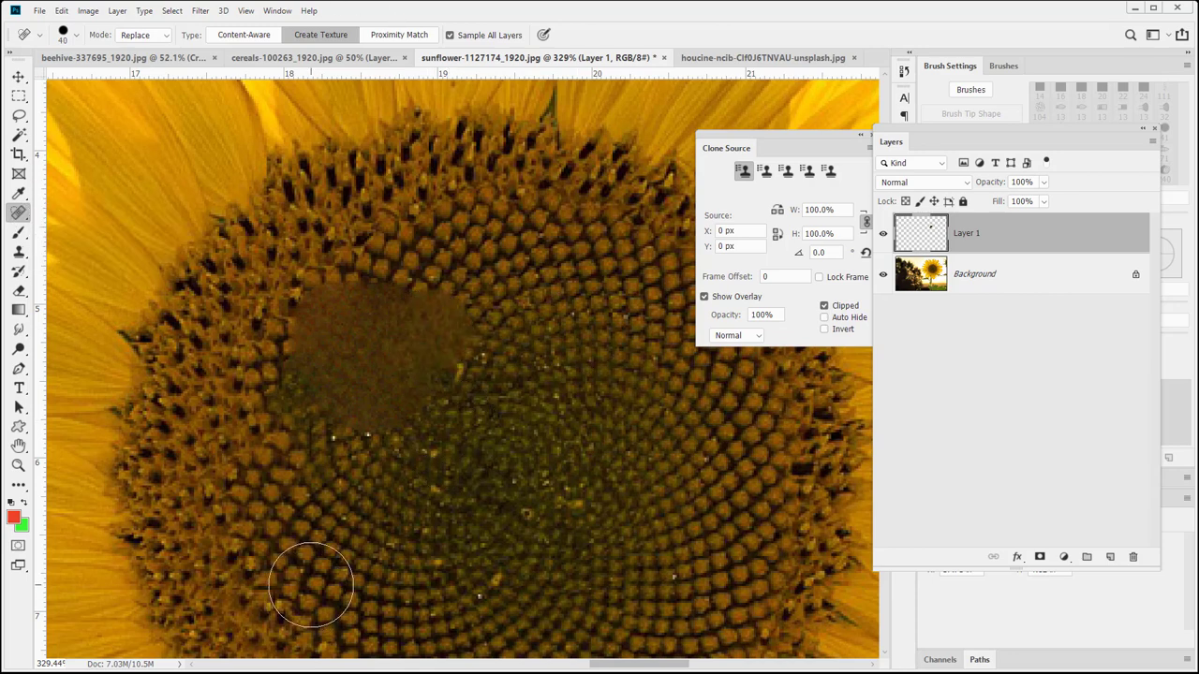
pyautogui.click(77, 38)
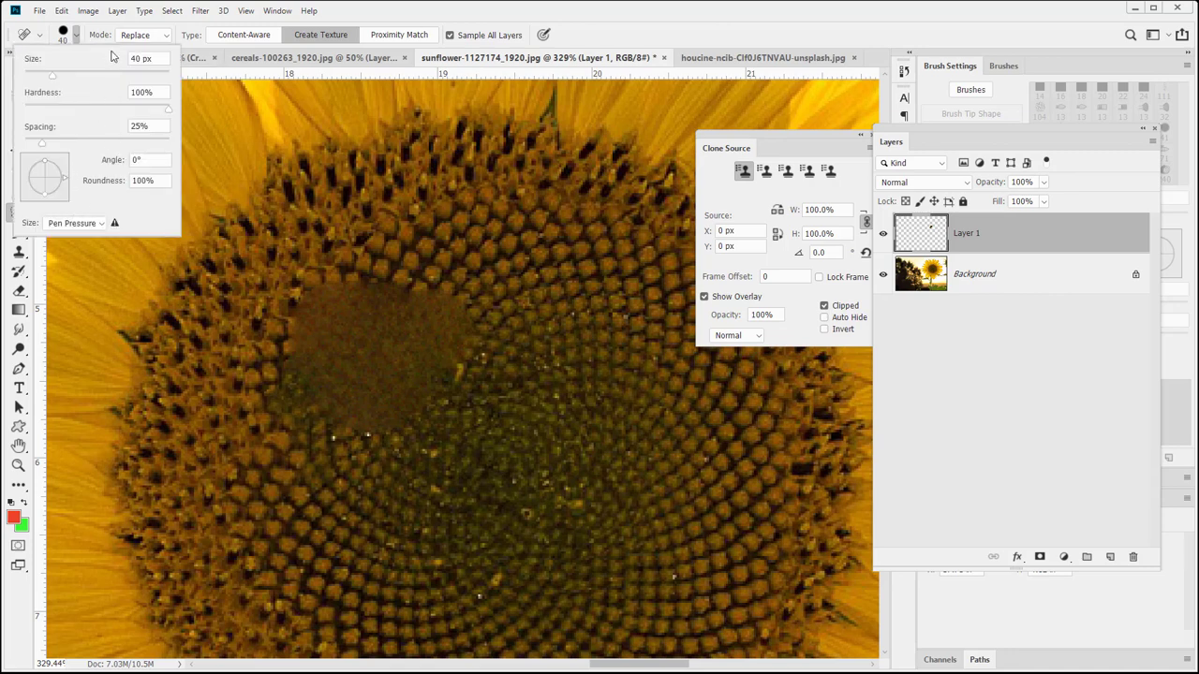
# Step: Toggle the brush settings and tool presets list in the options bar
pyautogui.click(64, 36)
pyautogui.click(64, 36)
pyautogui.click(63, 36)
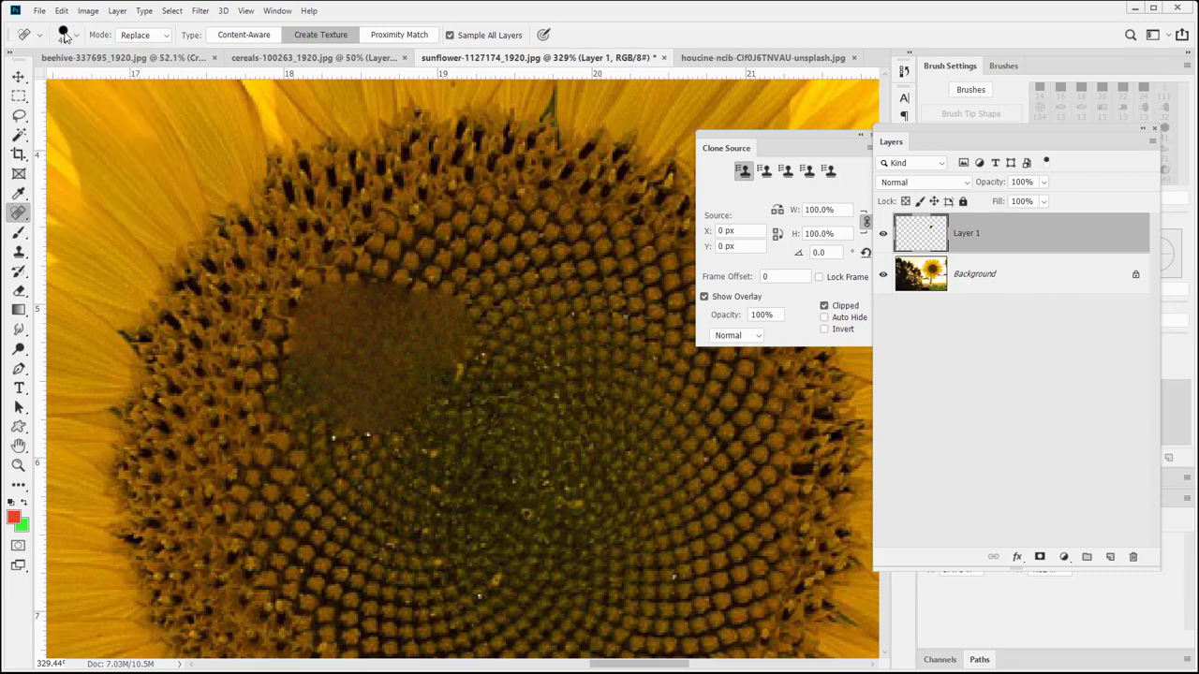
pyautogui.click(64, 36)
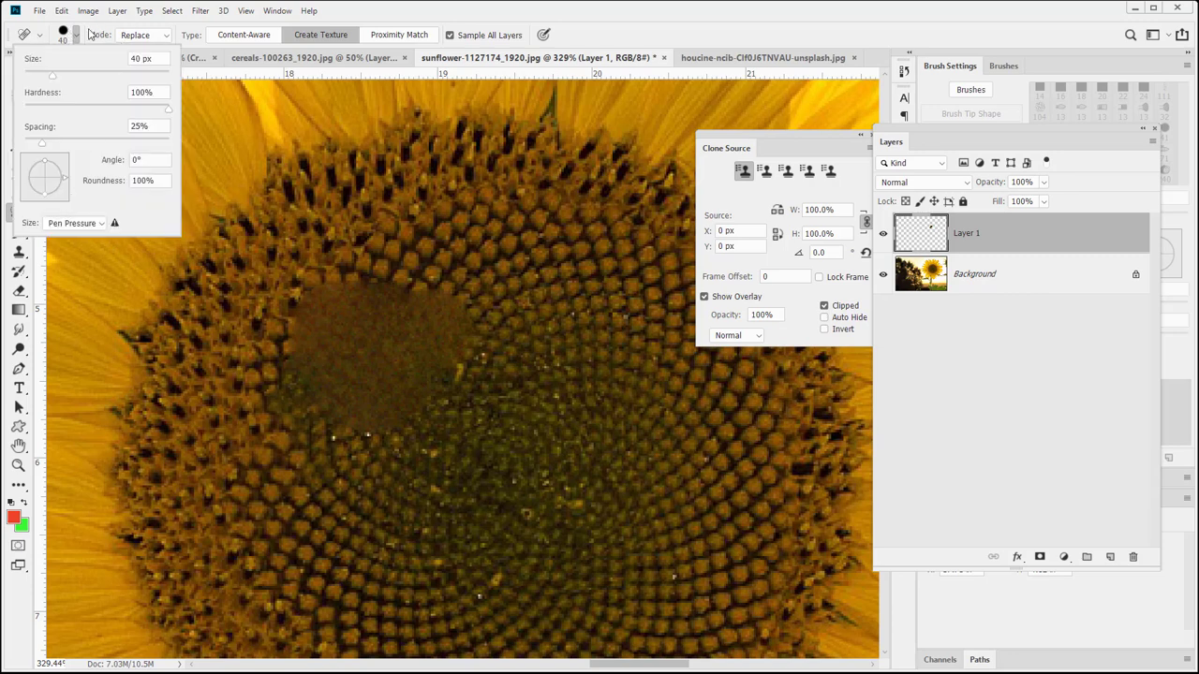
pyautogui.click(42, 35)
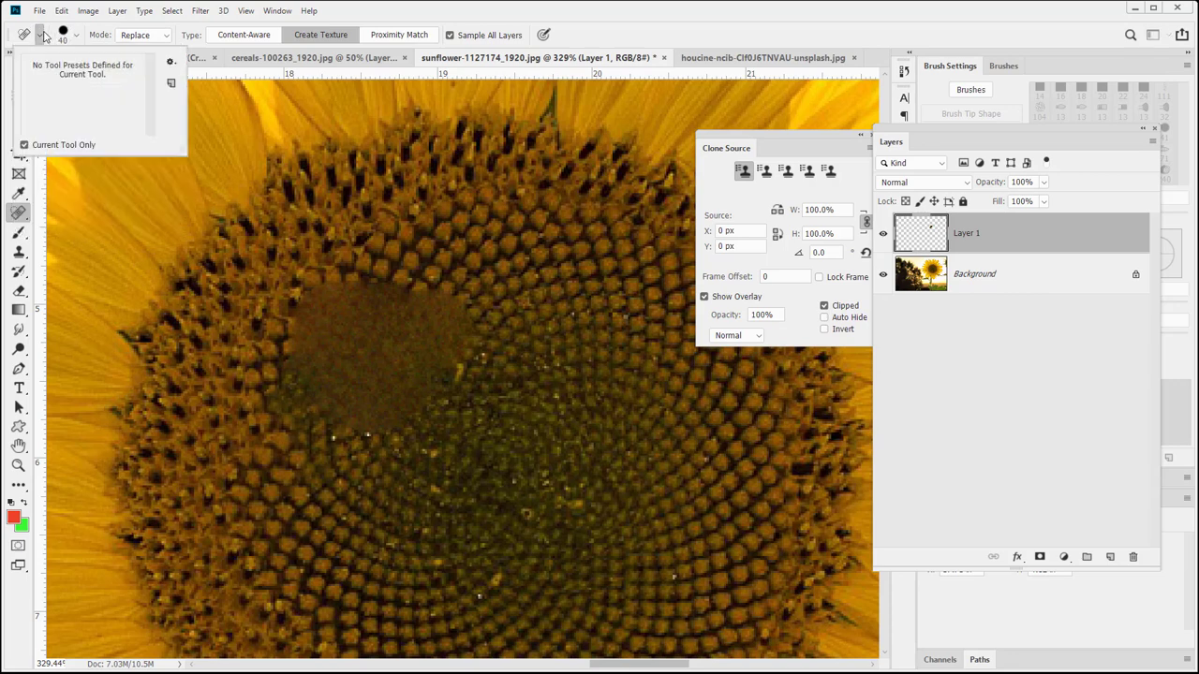
pyautogui.click(73, 38)
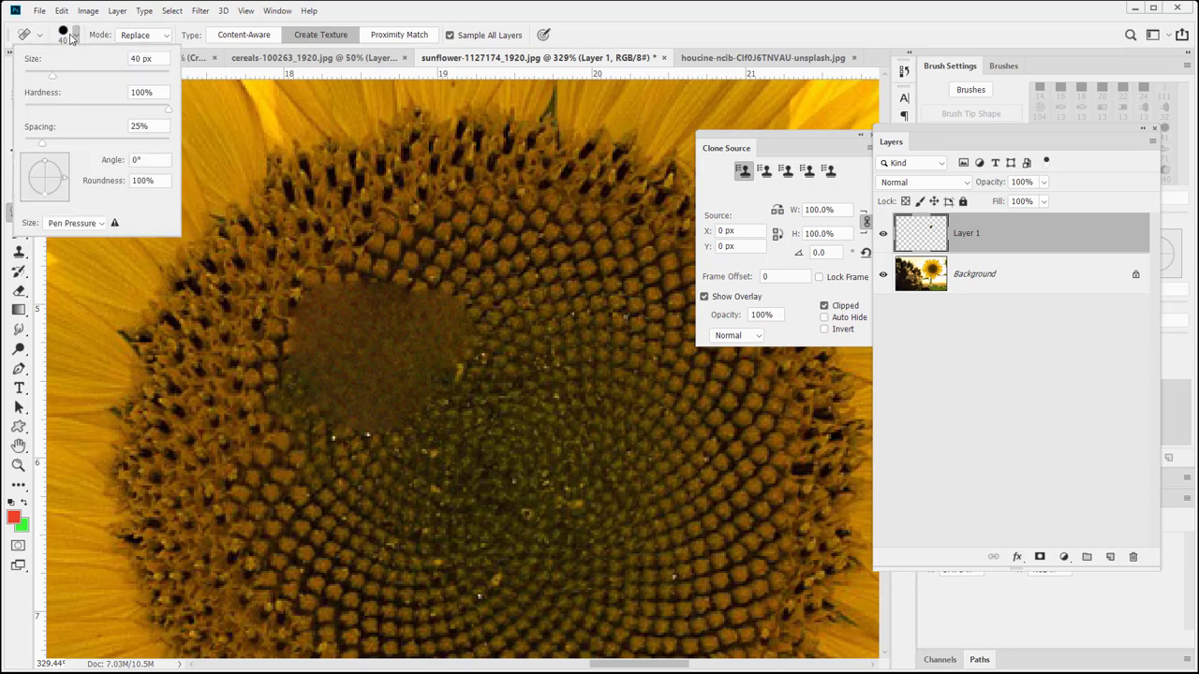
pyautogui.click(70, 32)
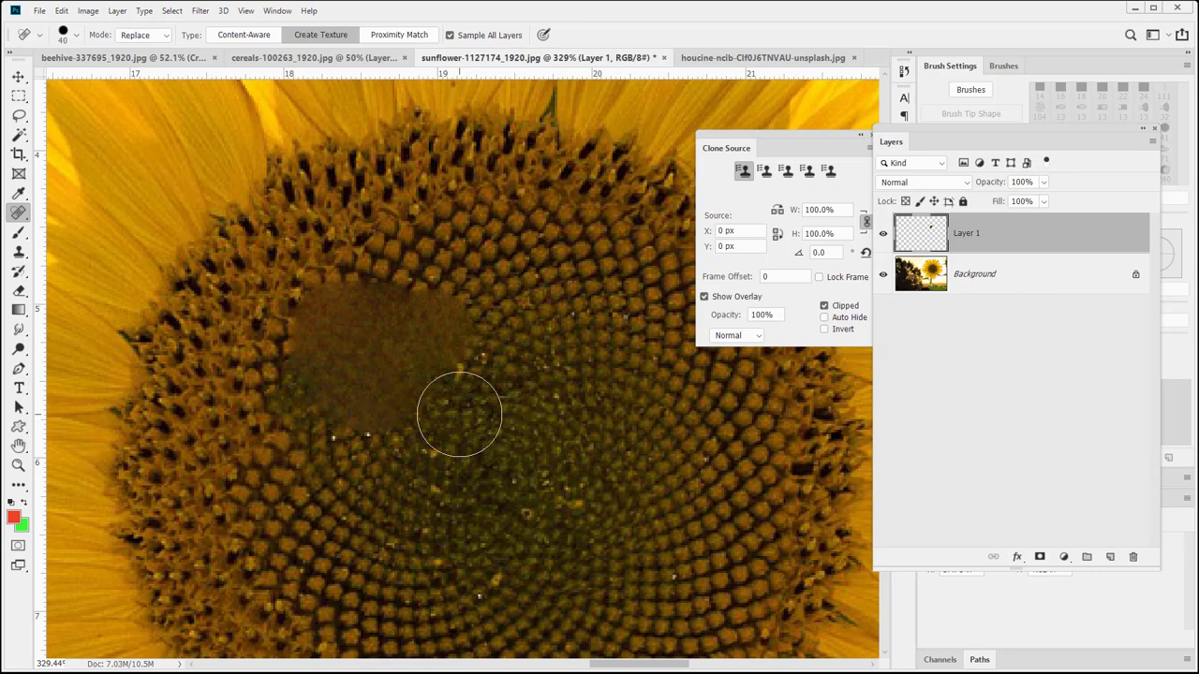
# Step: Heal three dark seed-head patches, switching the brush between 20 and 25 px
pyautogui.click(523, 377)
pyautogui.press('[')
pyautogui.press('[')
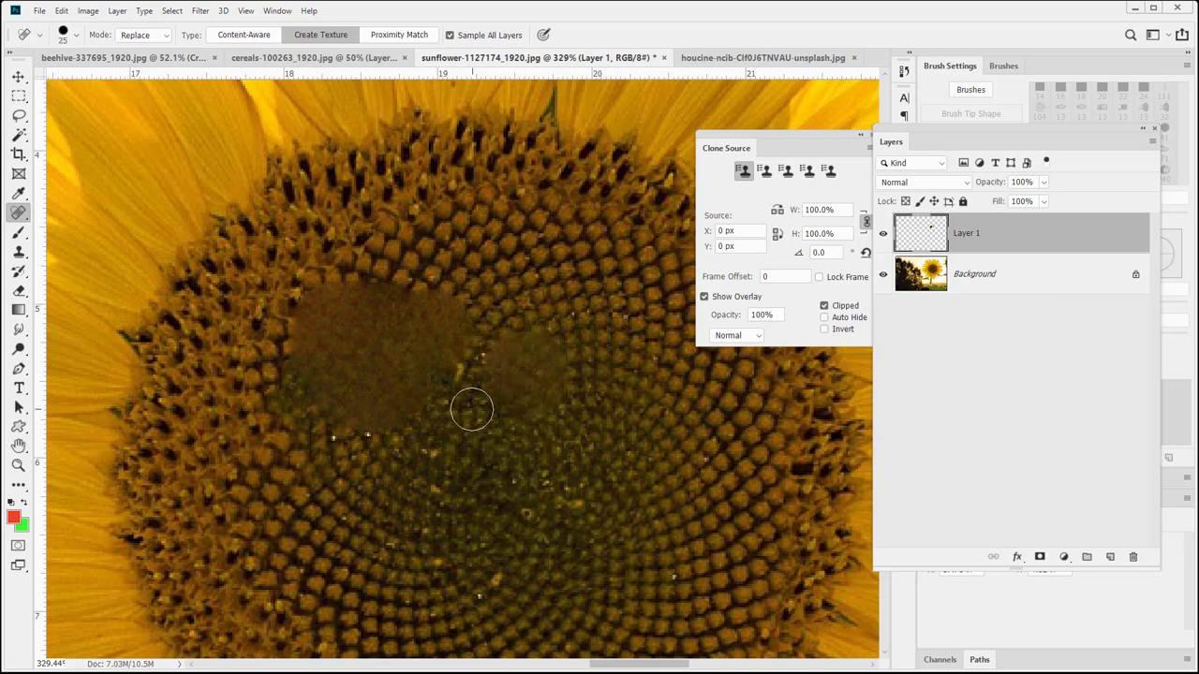
pyautogui.click(471, 409)
pyautogui.press(']')
pyautogui.click(457, 354)
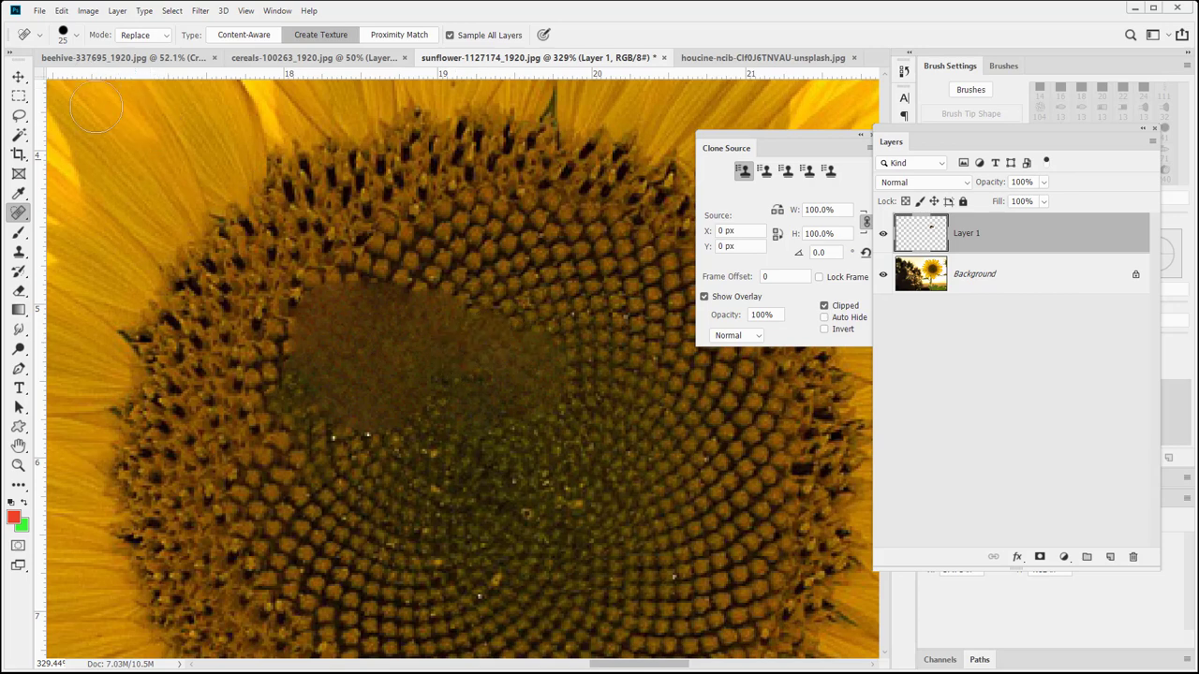
# Step: Apply 20% hardness and 161% spacing, paint three scattered seed-head strokes, then switch to the poppy image
pyautogui.click(77, 36)
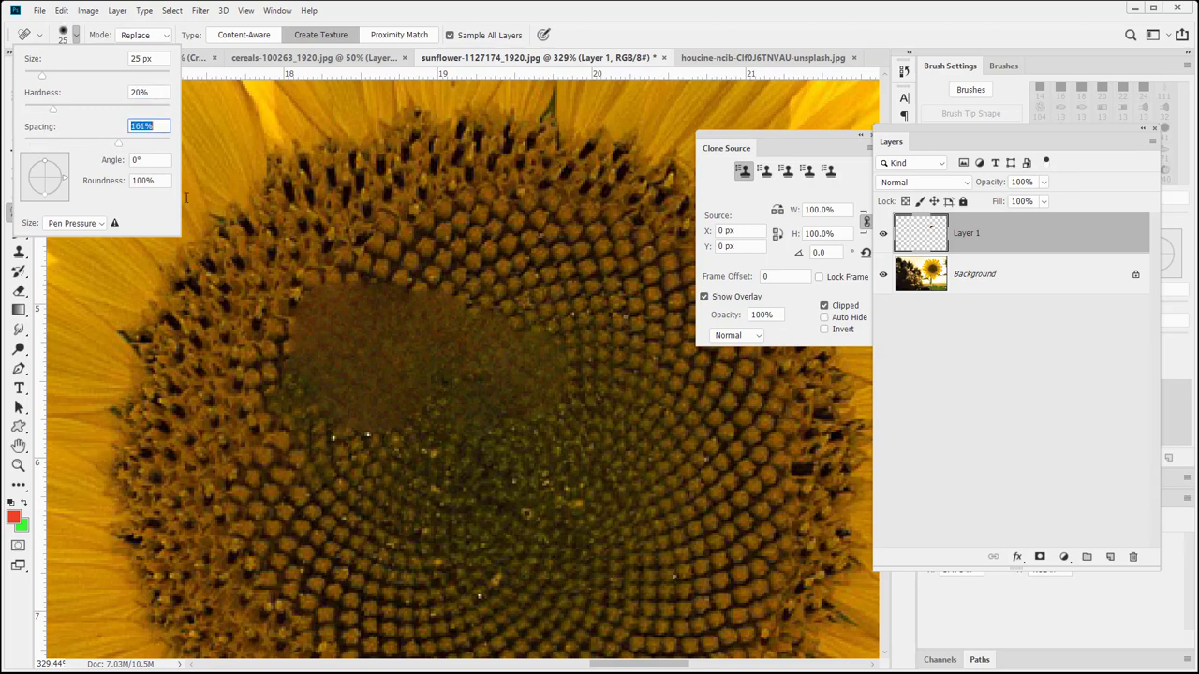
pyautogui.press('Return')
pyautogui.moveTo(310, 275)
pyautogui.mouseDown()
pyautogui.moveTo(393, 250)
pyautogui.moveTo(348, 268)
pyautogui.mouseUp()
pyautogui.moveTo(450, 482); pyautogui.dragTo(530, 623)
pyautogui.moveTo(535, 495)
pyautogui.mouseDown()
pyautogui.moveTo(528, 477)
pyautogui.moveTo(529, 511)
pyautogui.mouseUp()
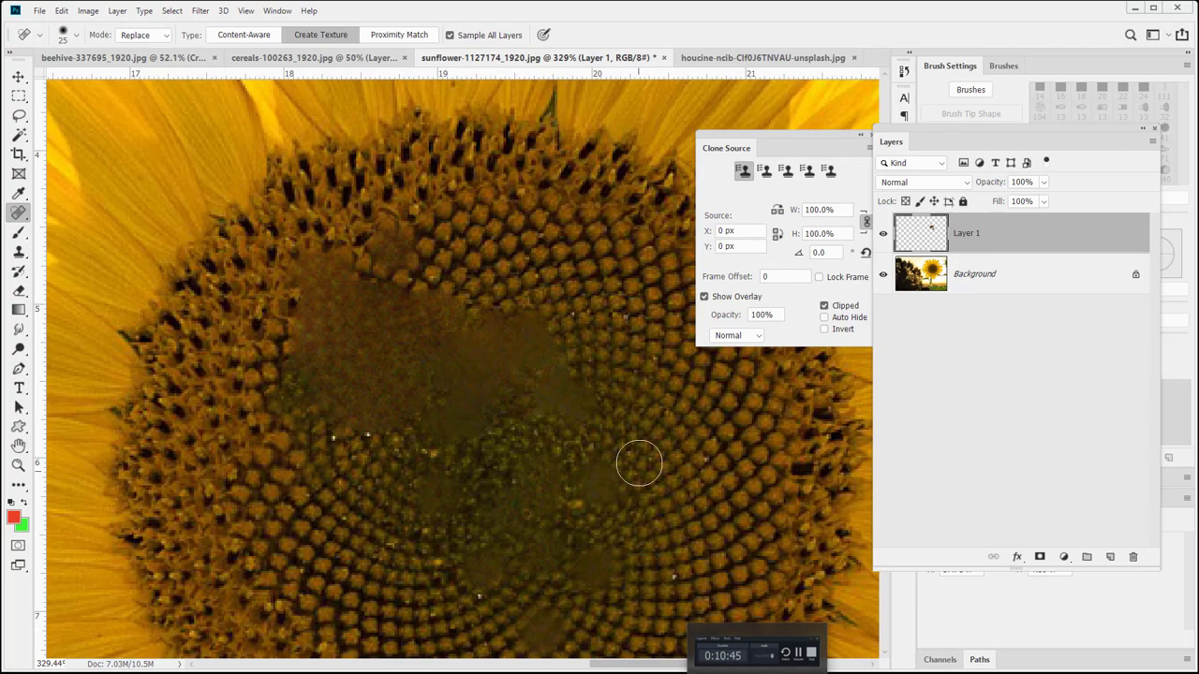
pyautogui.rightClick(17, 222)
pyautogui.click(314, 58)
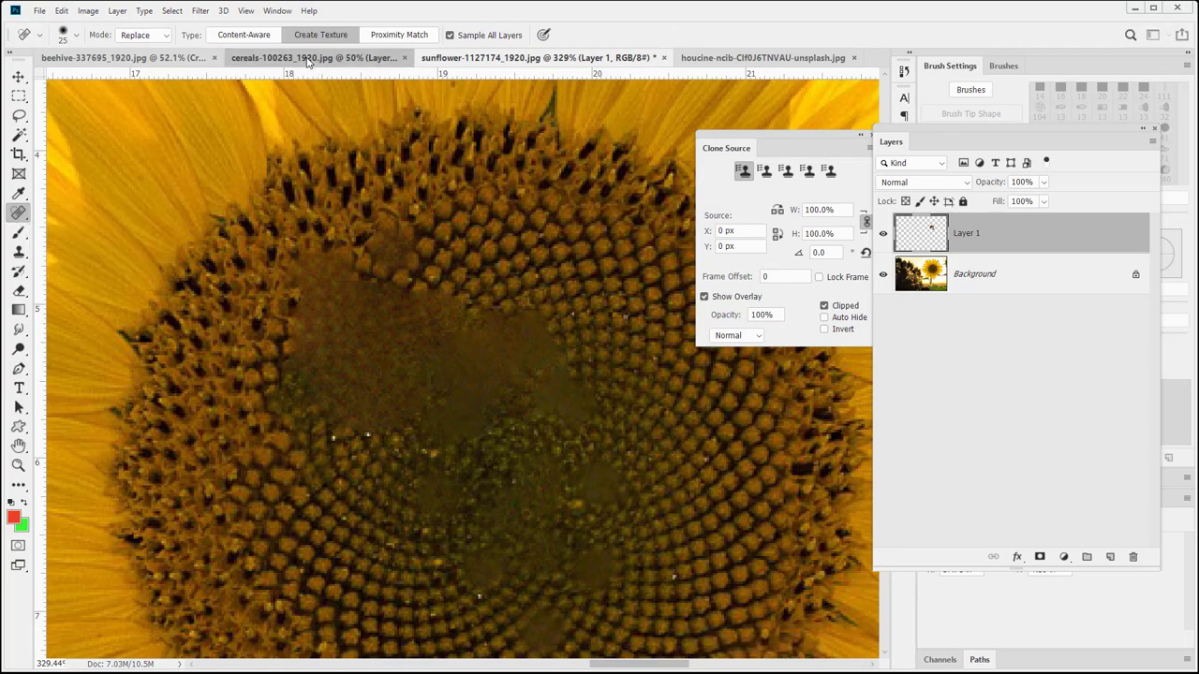